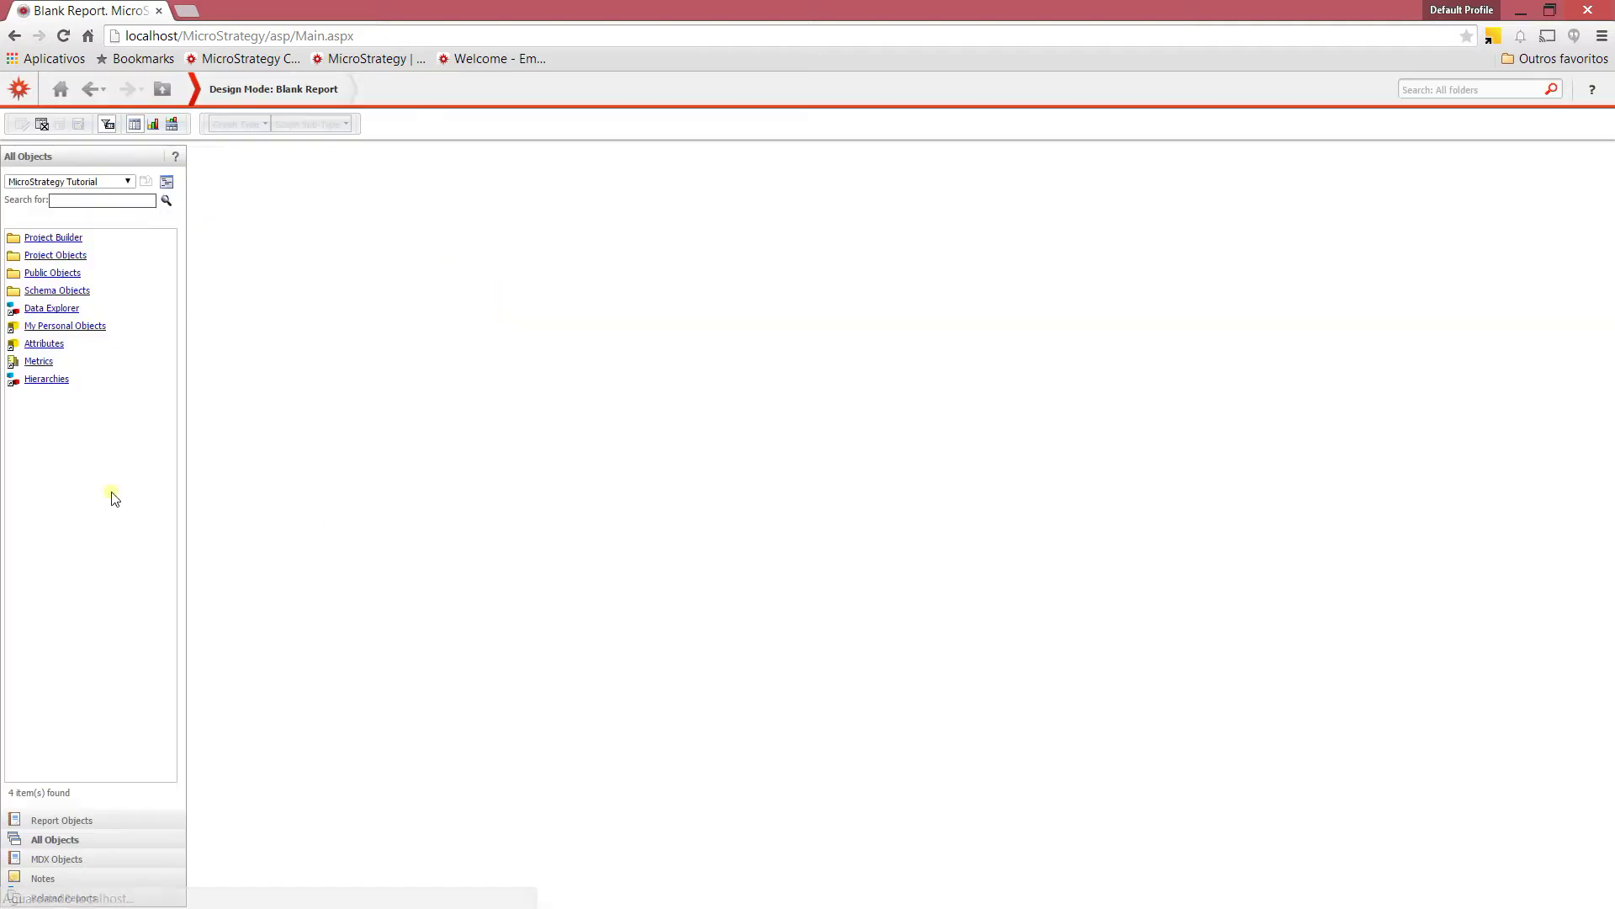
- Add the Year, Quarter, Month of Year and Day time attributes to the rows of the blank report
{"action": "left_click", "coordinate": [47, 344]}
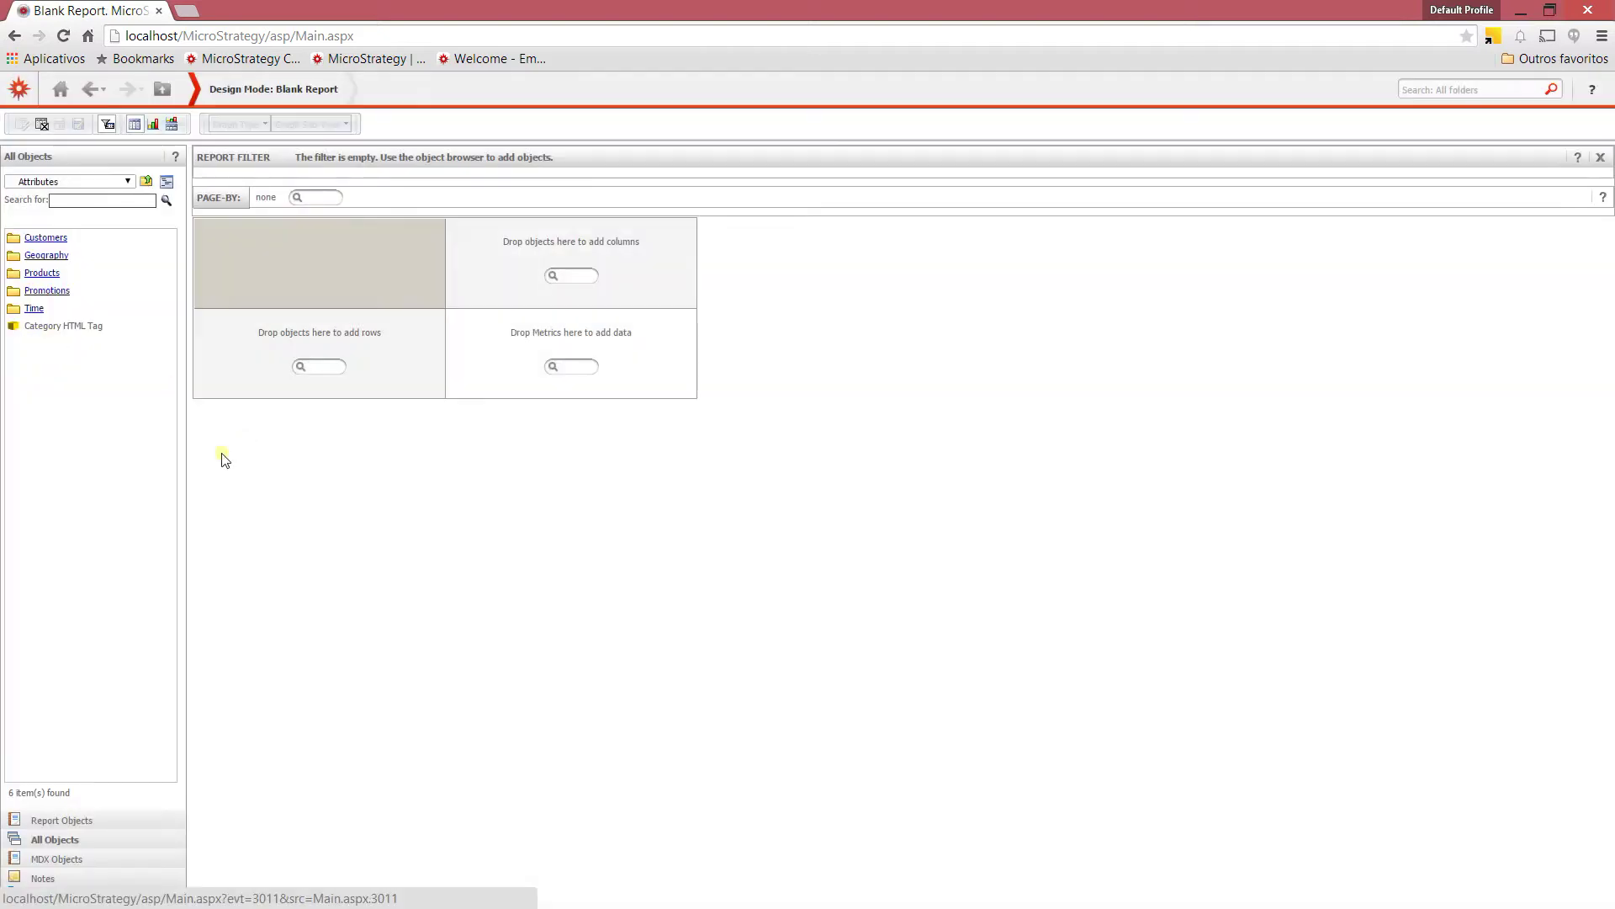
{"action": "left_click", "coordinate": [34, 310]}
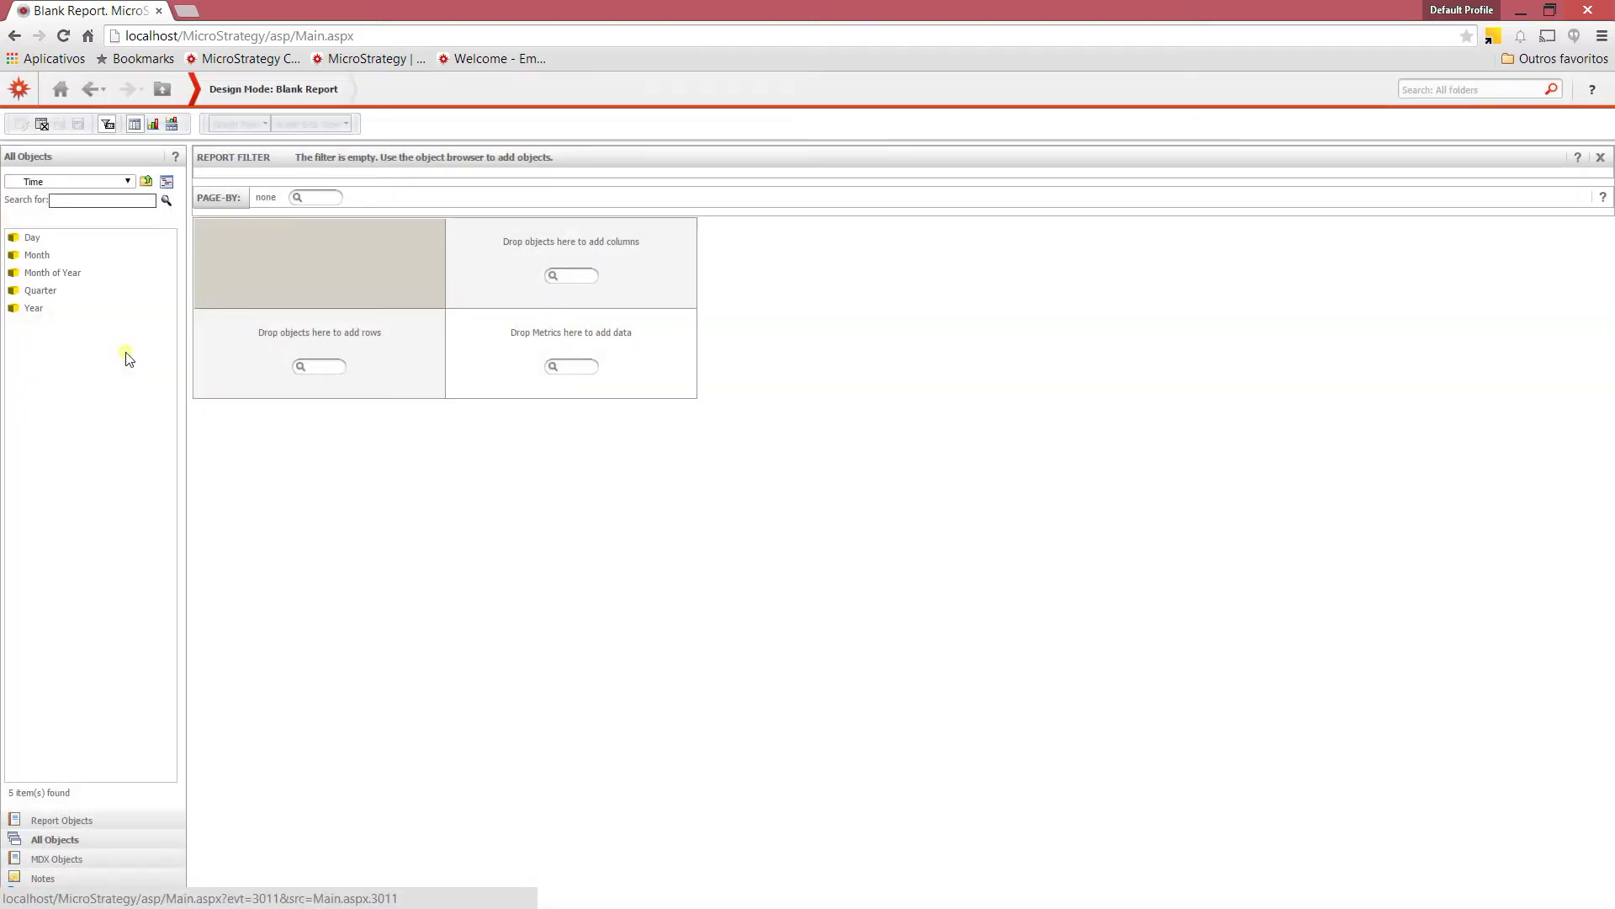
{"action": "double_click", "coordinate": [33, 309]}
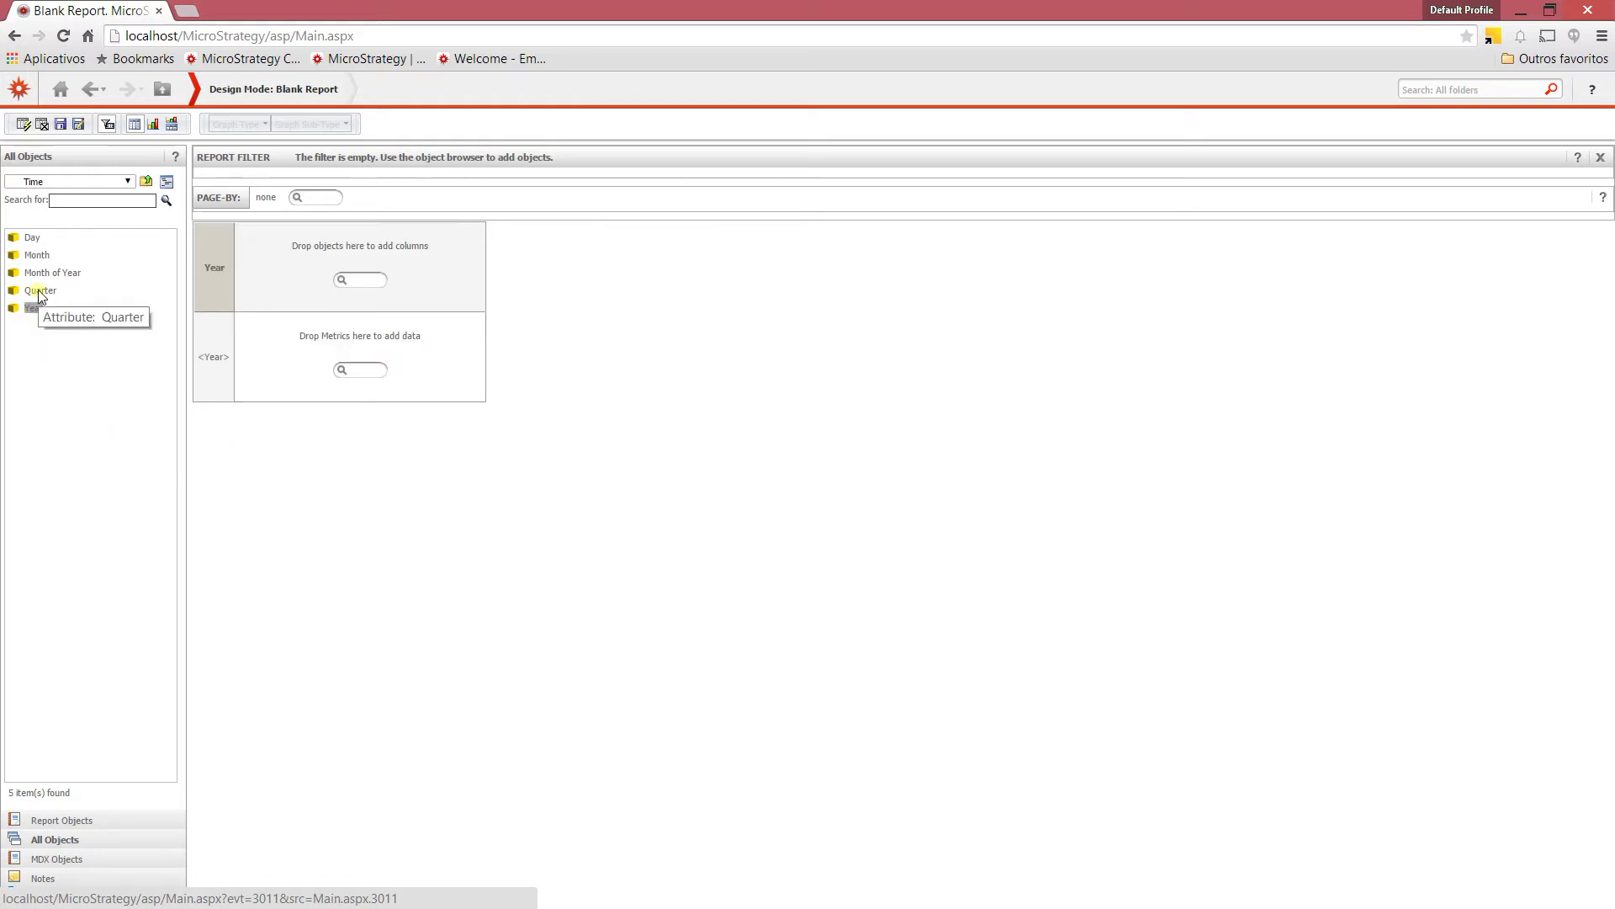
{"action": "double_click", "coordinate": [40, 291]}
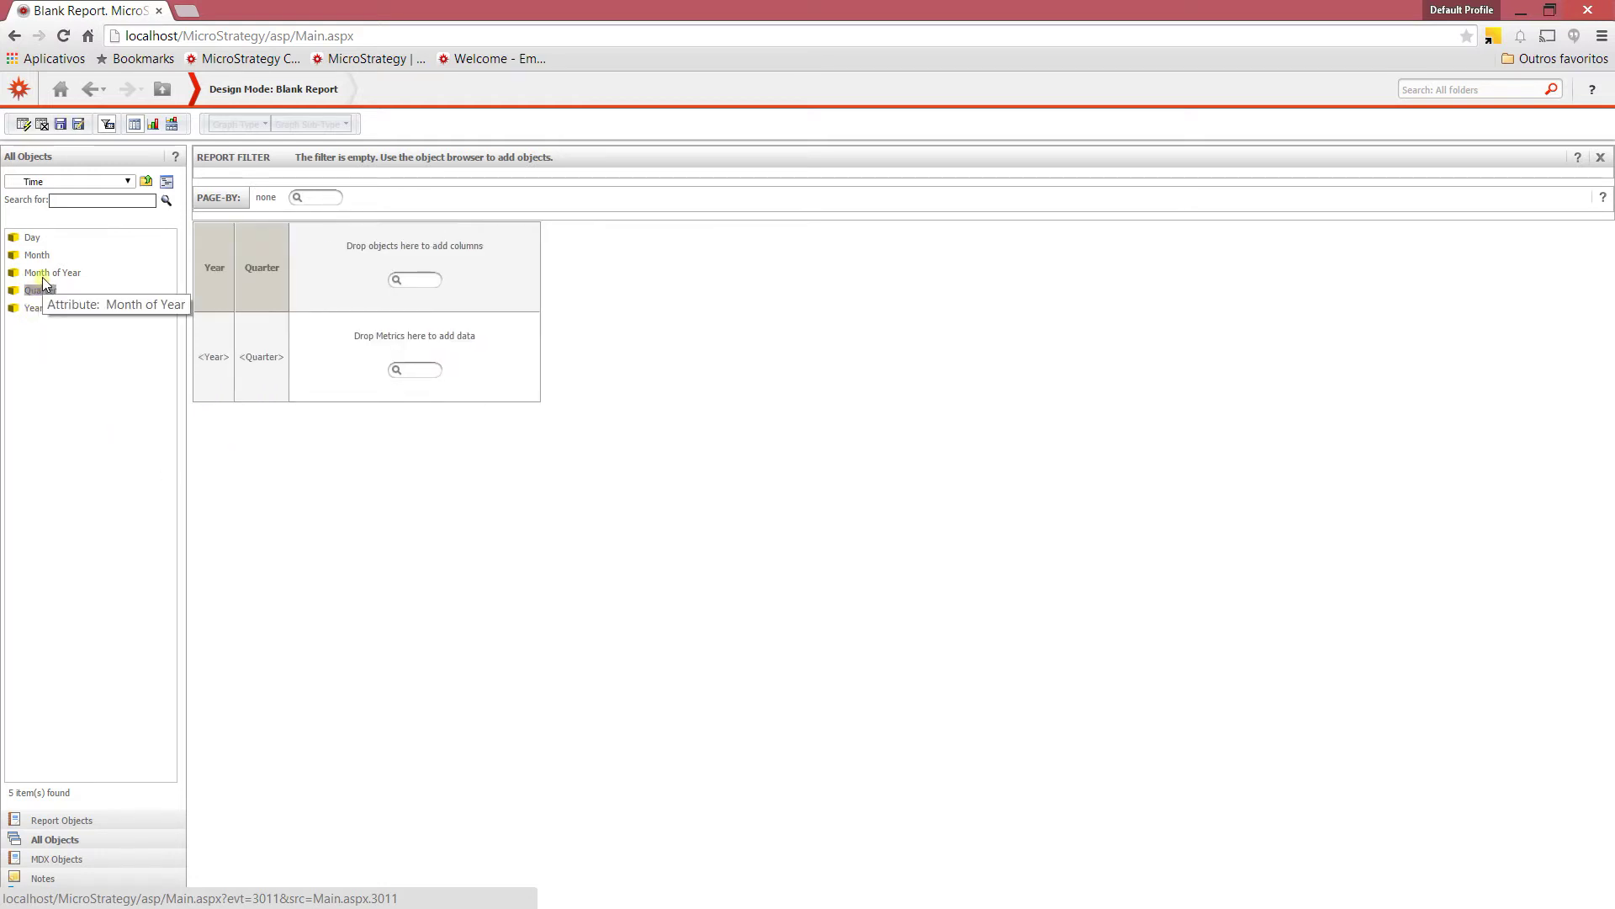
{"action": "double_click", "coordinate": [42, 274]}
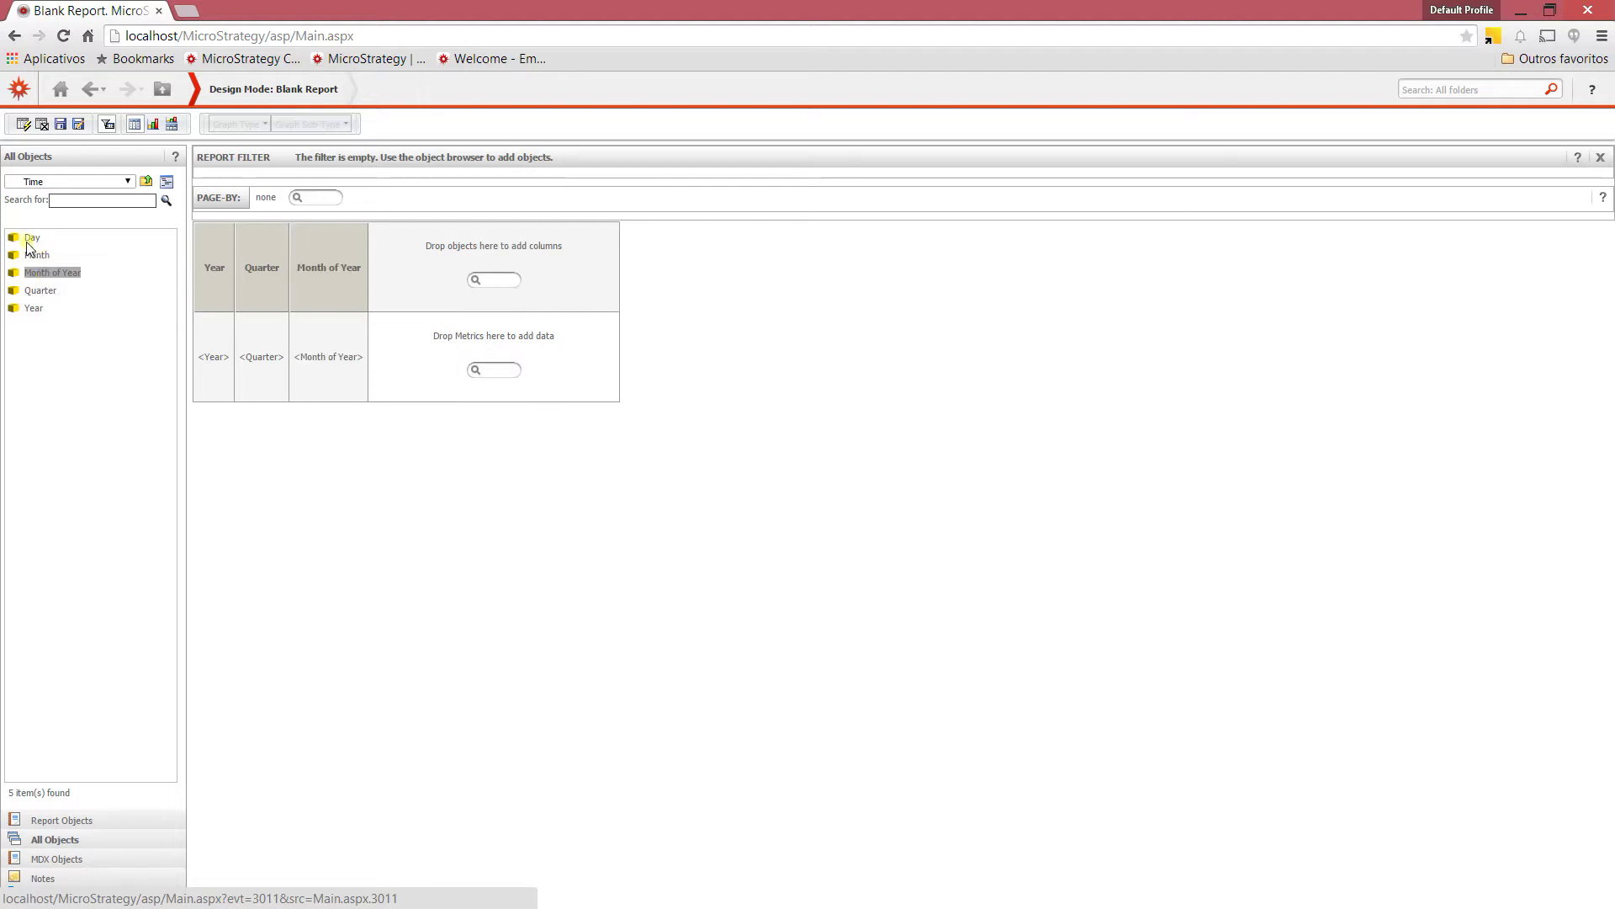
{"action": "double_click", "coordinate": [32, 238]}
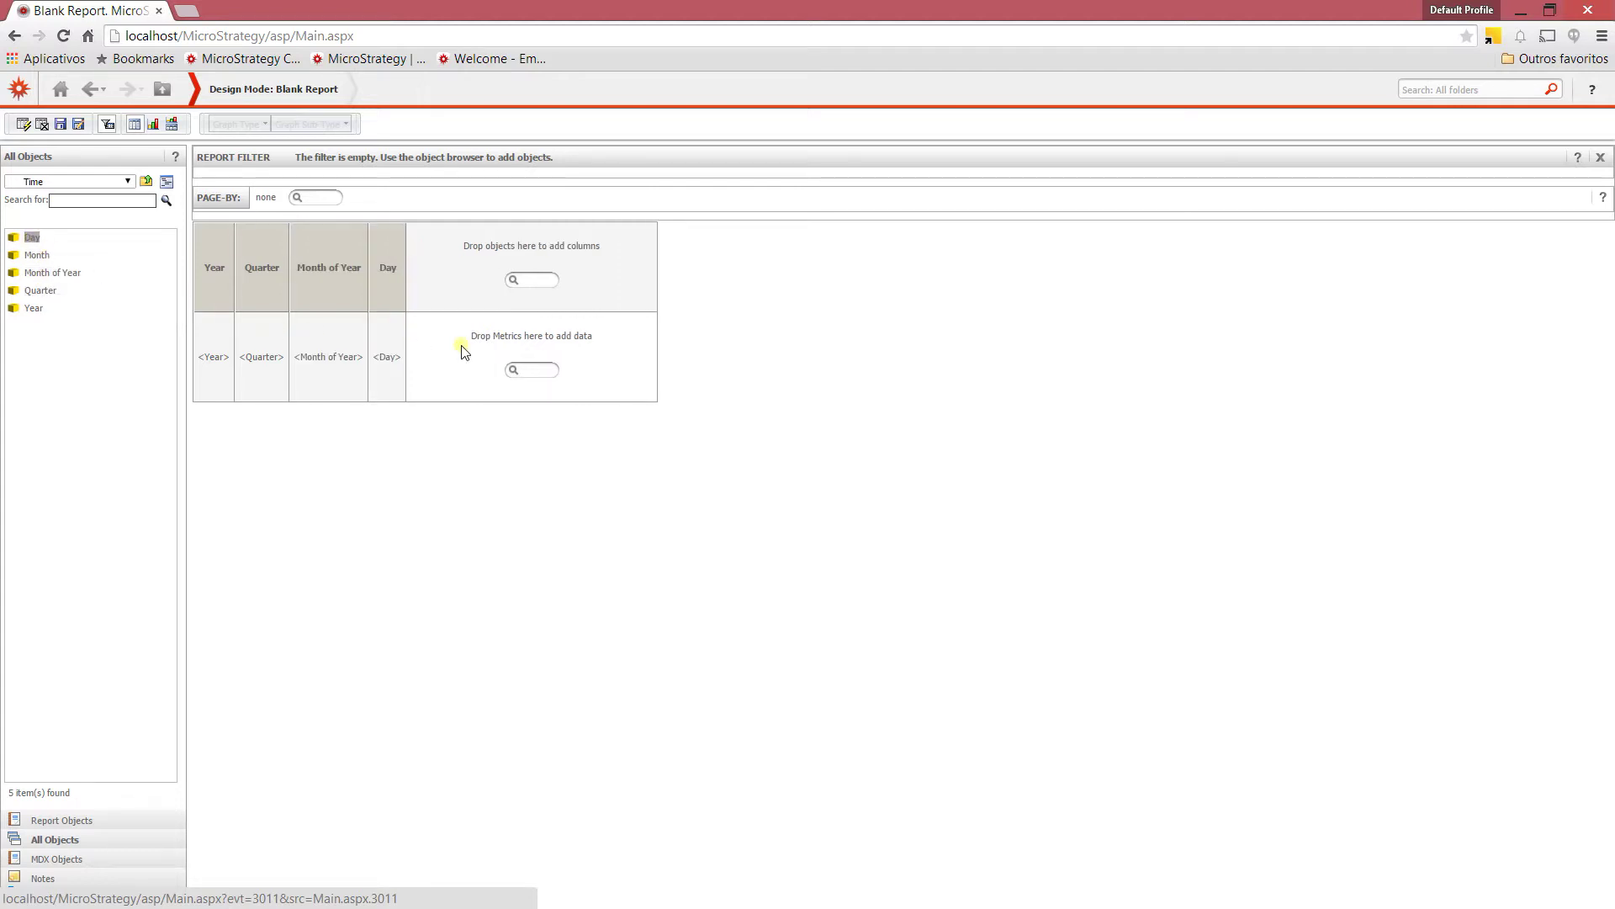
- Add the Cost and Profit metrics from Sales Metrics to the report and run it
{"action": "left_click", "coordinate": [79, 182]}
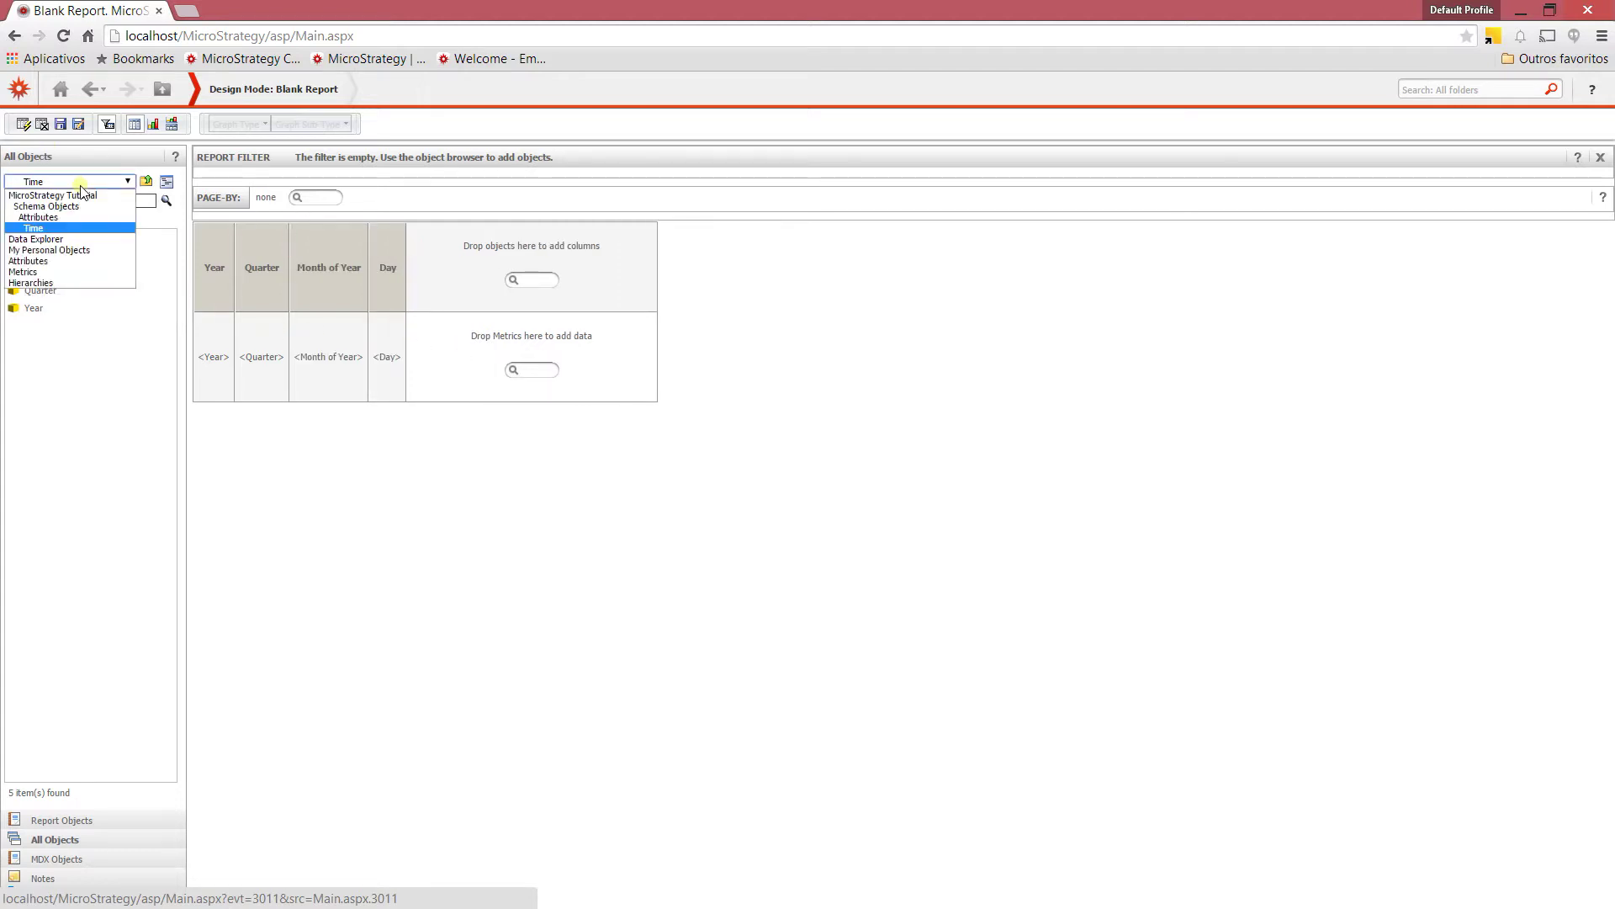
{"action": "left_click", "coordinate": [74, 276]}
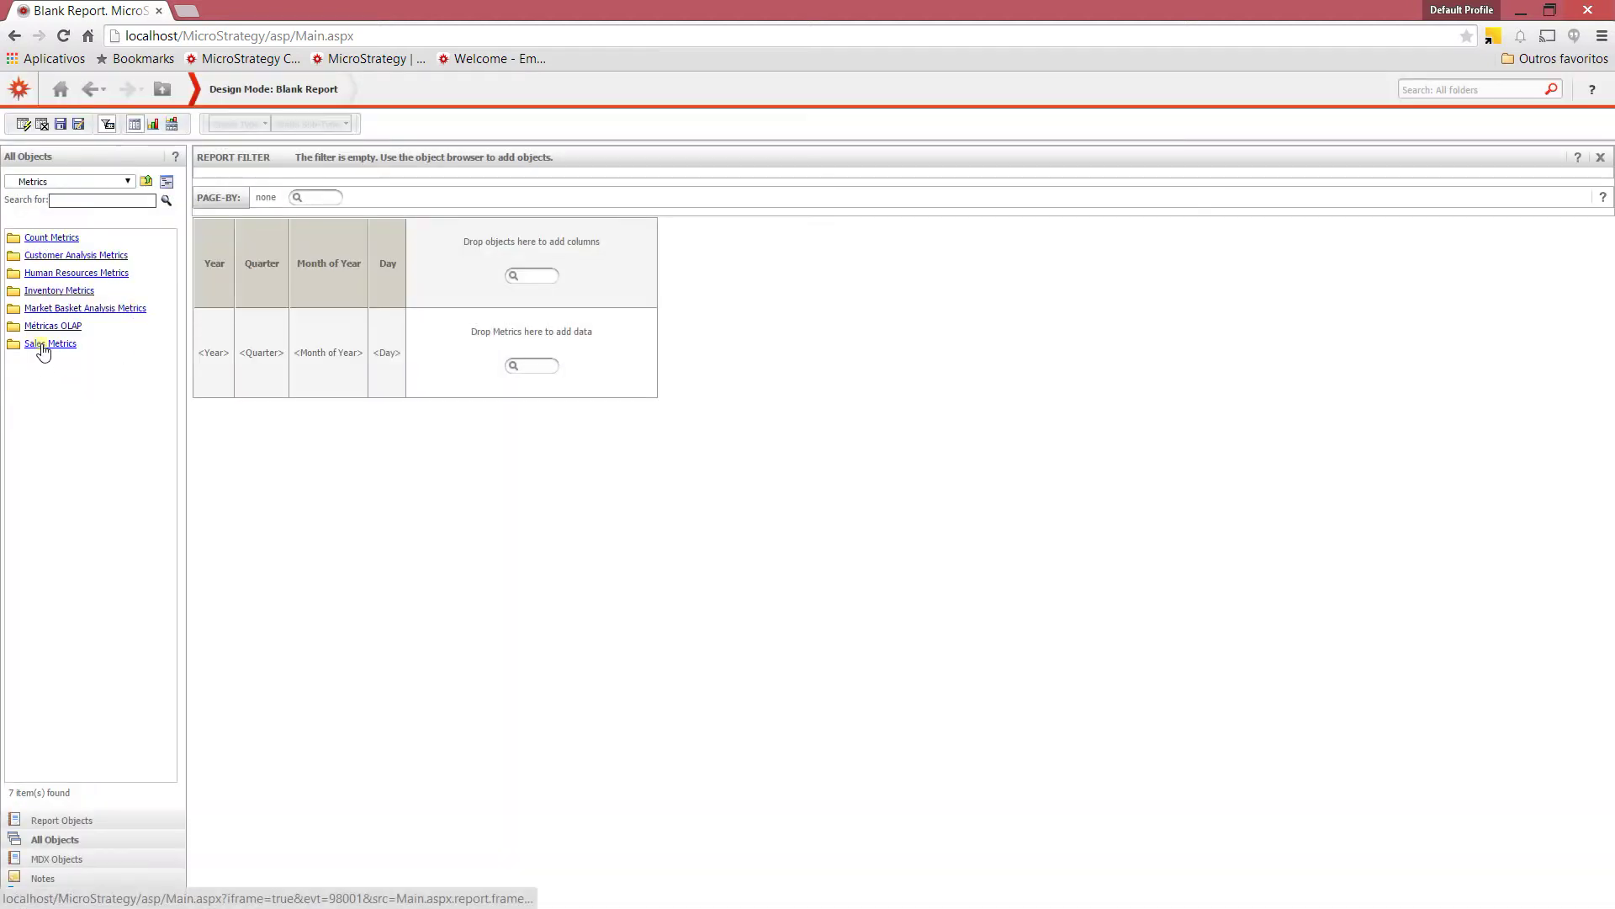
{"action": "left_click", "coordinate": [45, 345]}
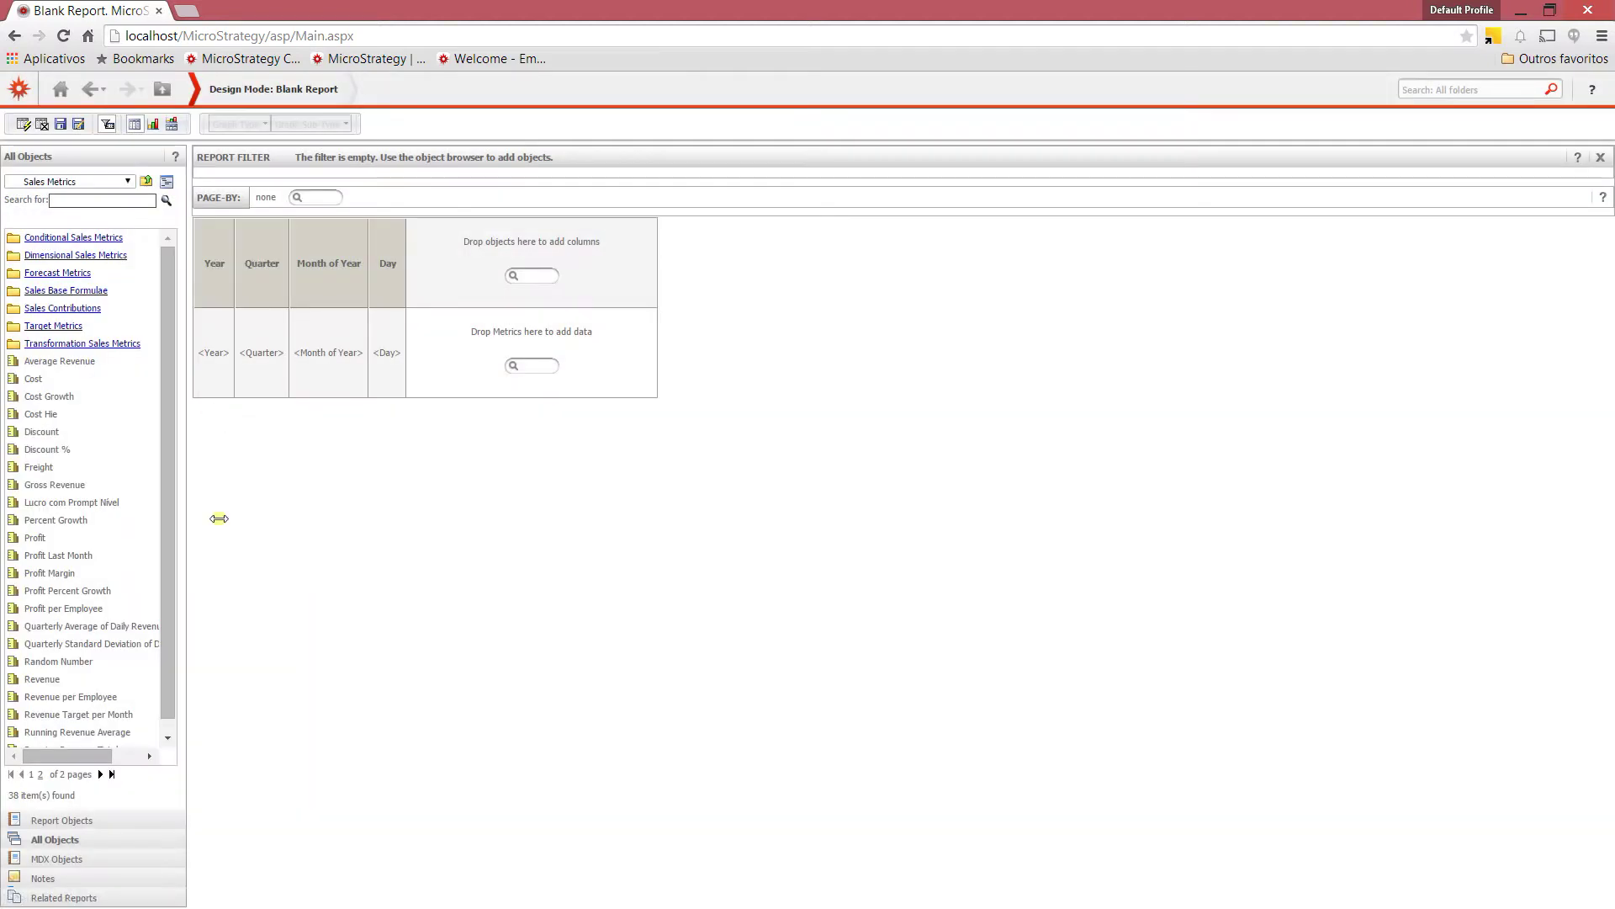
{"action": "double_click", "coordinate": [34, 379]}
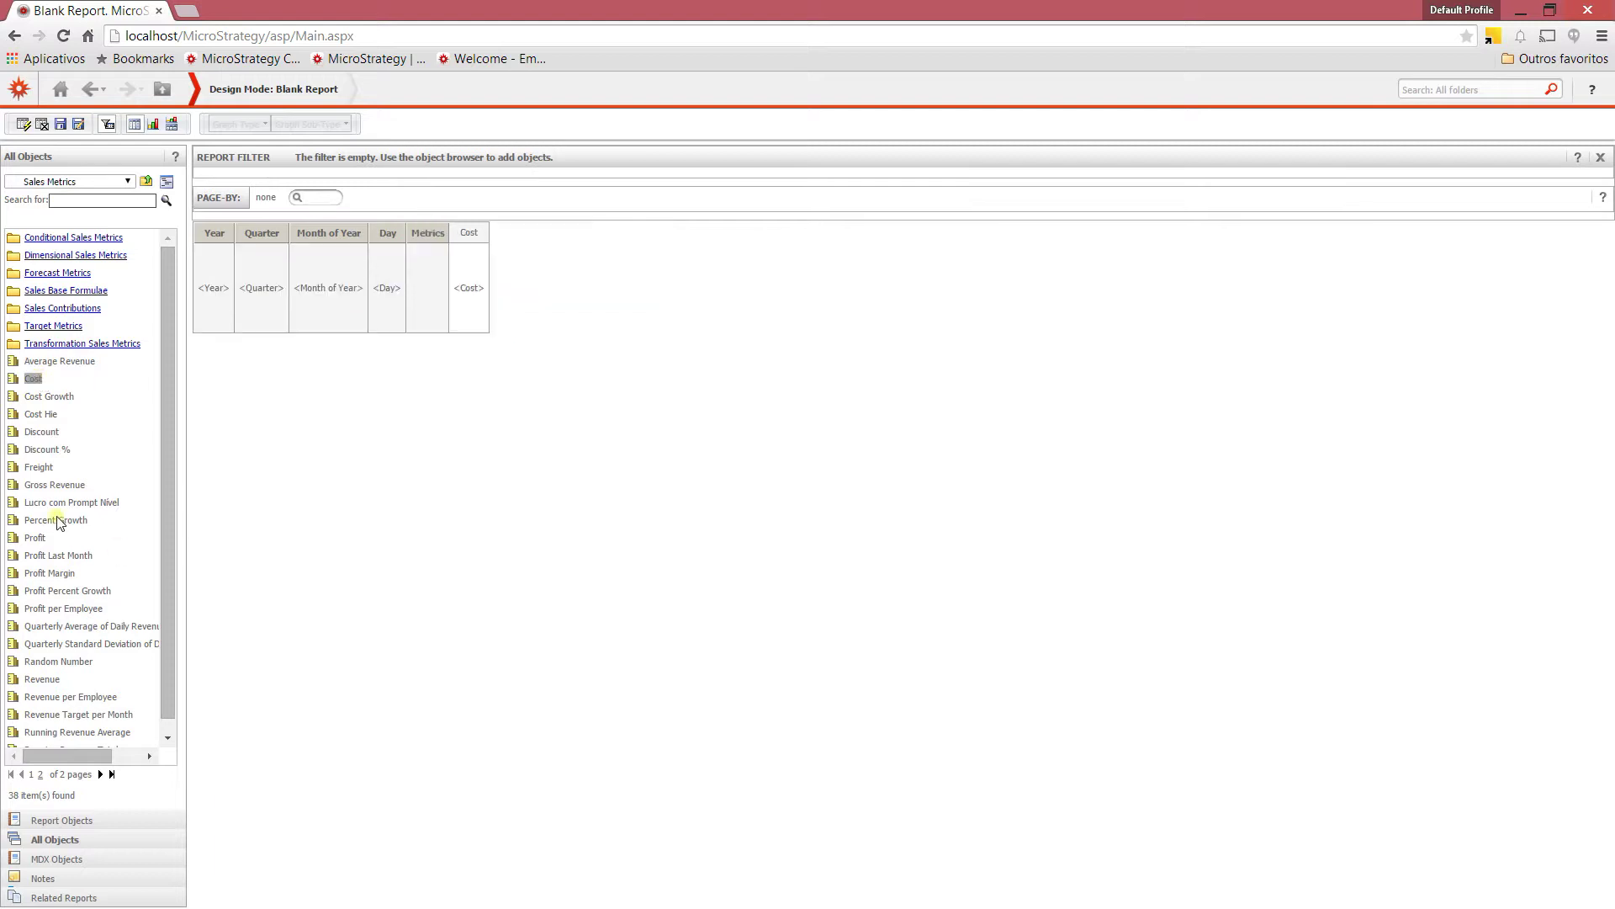
{"action": "double_click", "coordinate": [34, 537]}
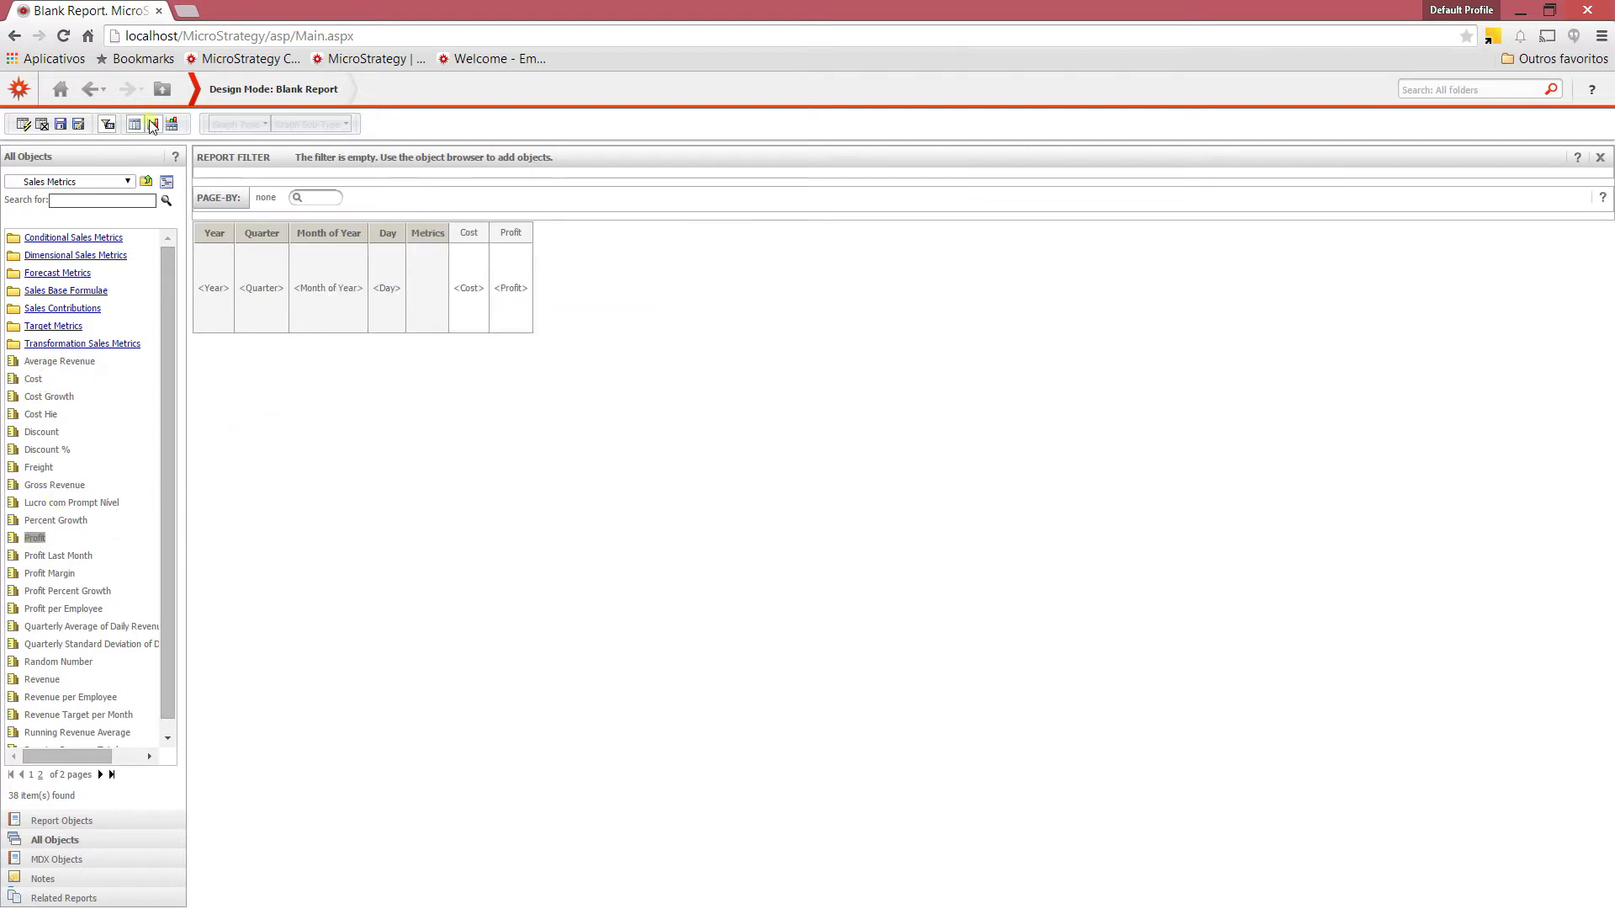
{"action": "left_click", "coordinate": [23, 126]}
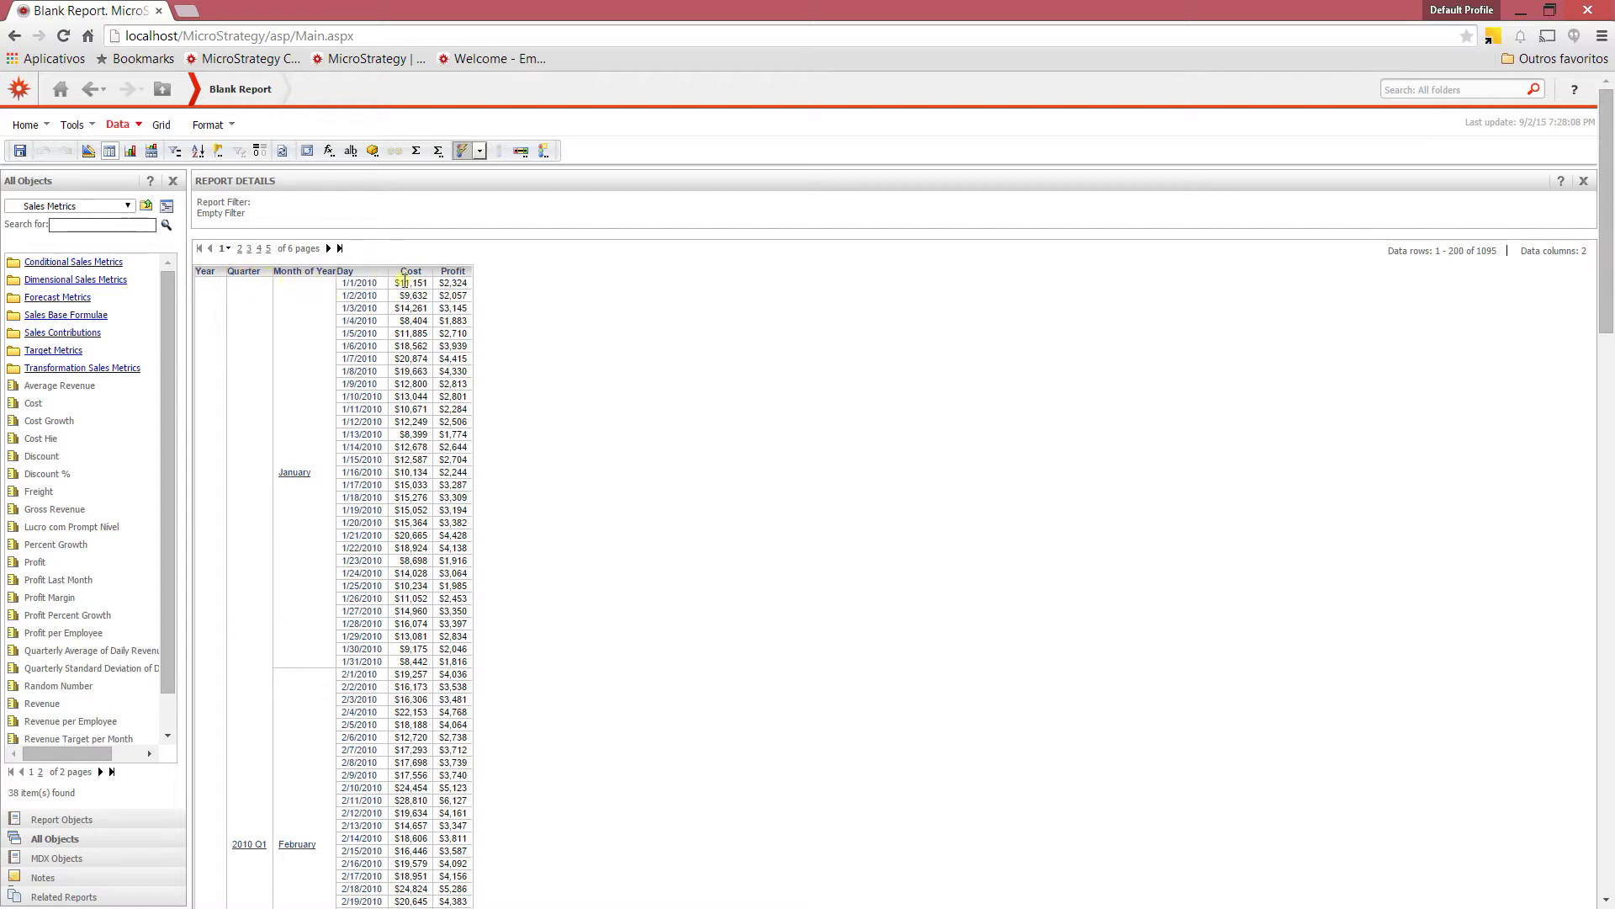
- Save the report in My Reports as "Example Report Tree View" and run the newly saved report
{"action": "left_click", "coordinate": [84, 126]}
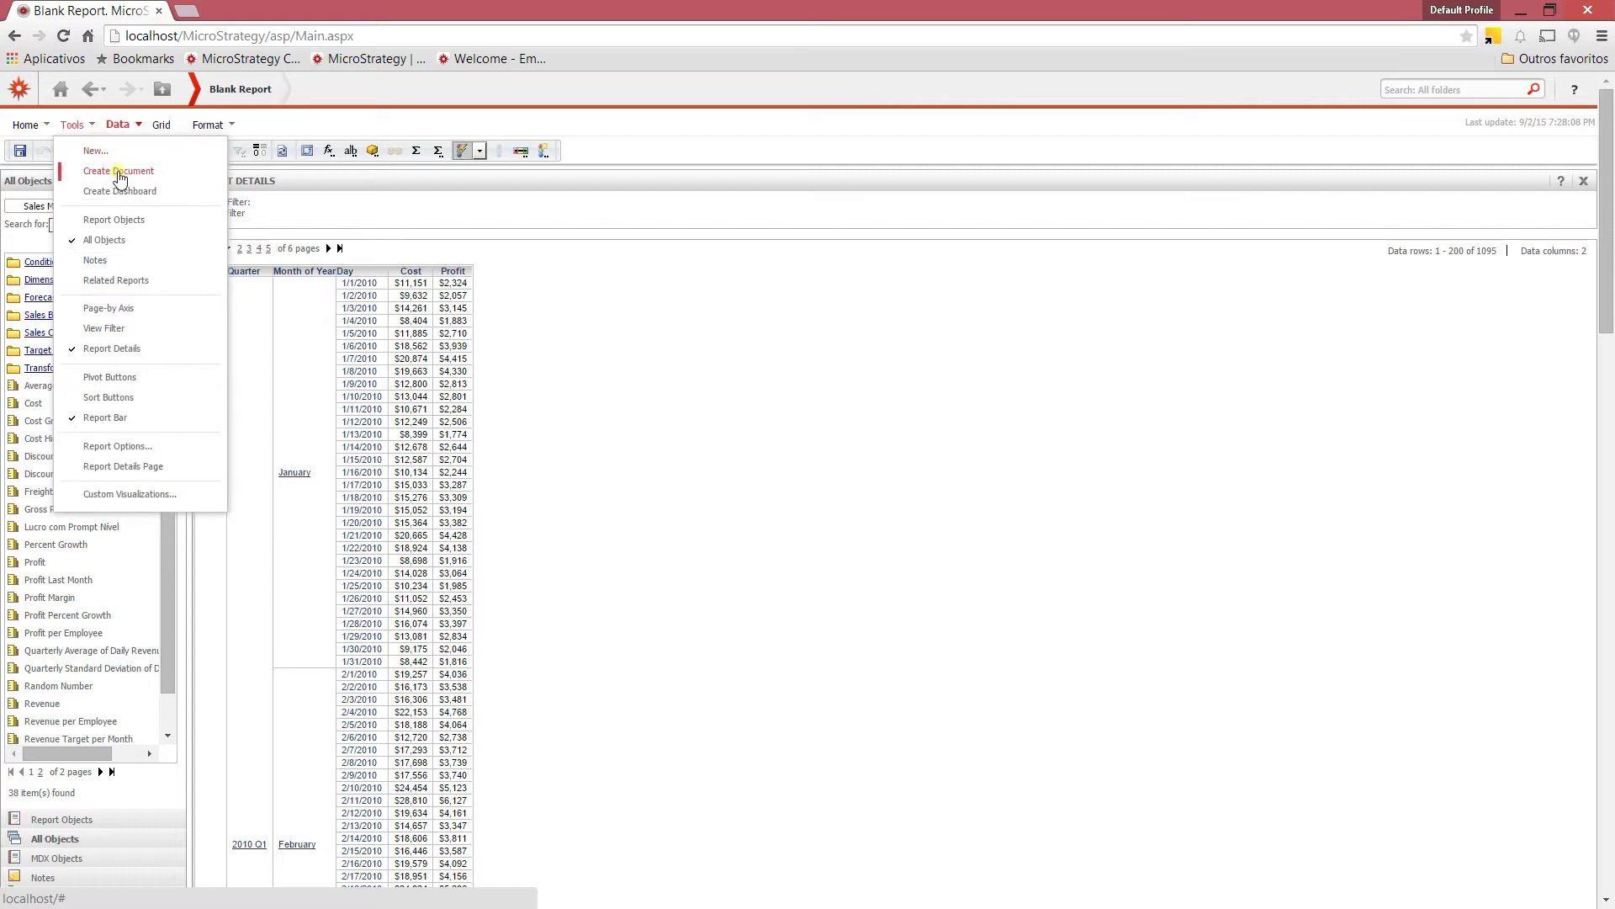
{"action": "left_click", "coordinate": [119, 170]}
{"action": "left_click", "coordinate": [852, 522]}
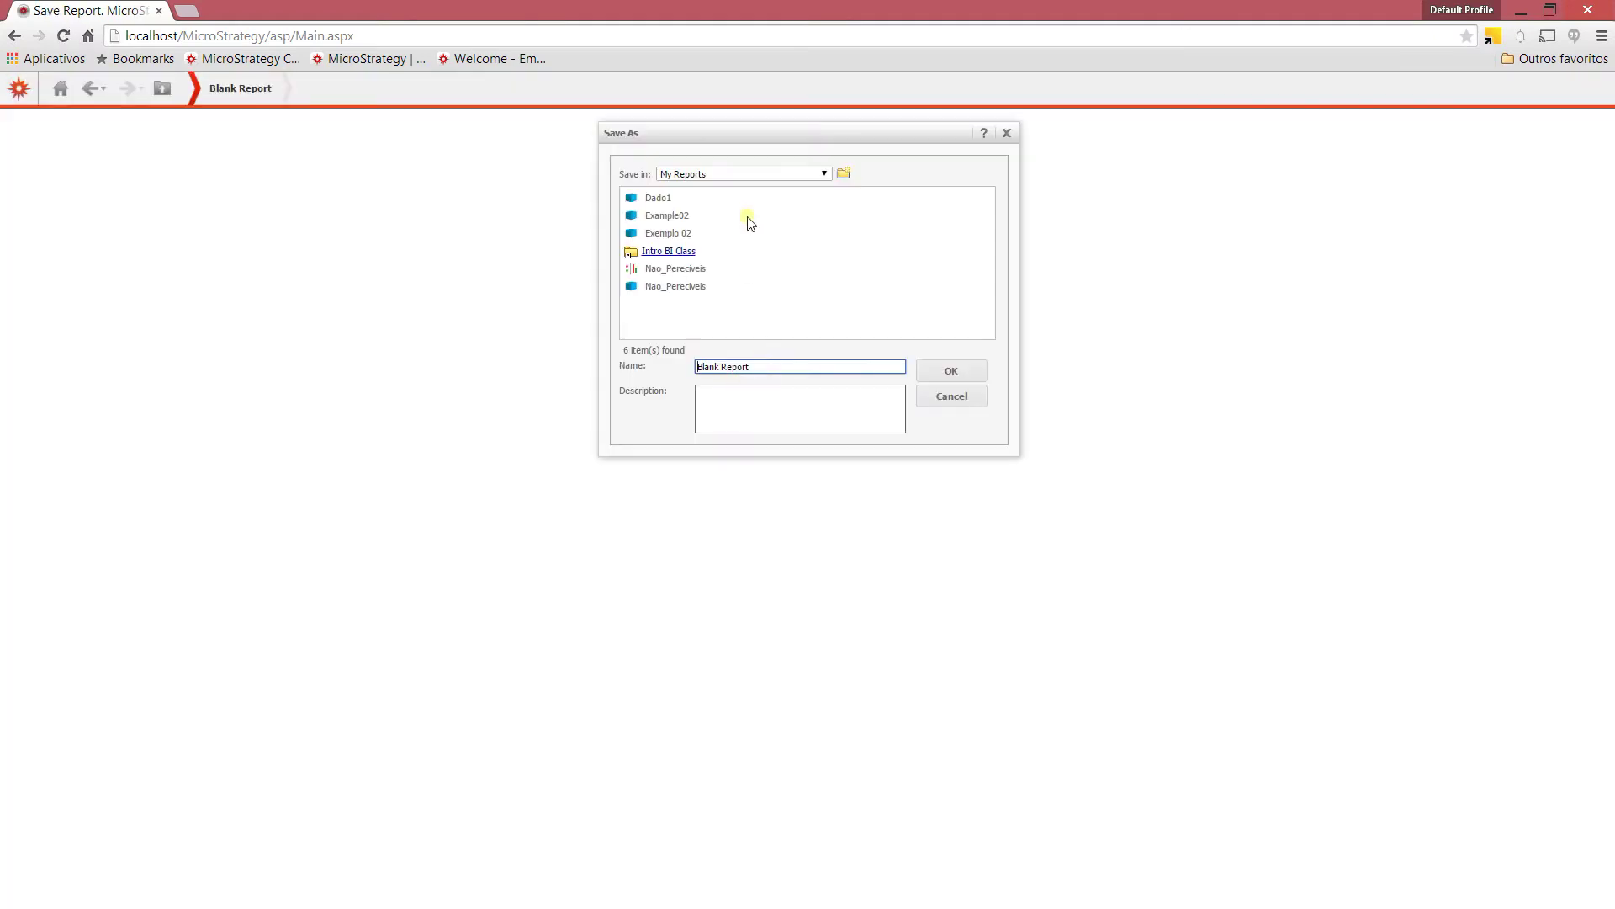
{"action": "left_click", "coordinate": [763, 366]}
{"action": "left_click_drag", "start_coordinate": [763, 366], "coordinate": [494, 314]}
{"action": "type", "text": "Example Report Tree View"}
{"action": "left_click", "coordinate": [970, 369]}
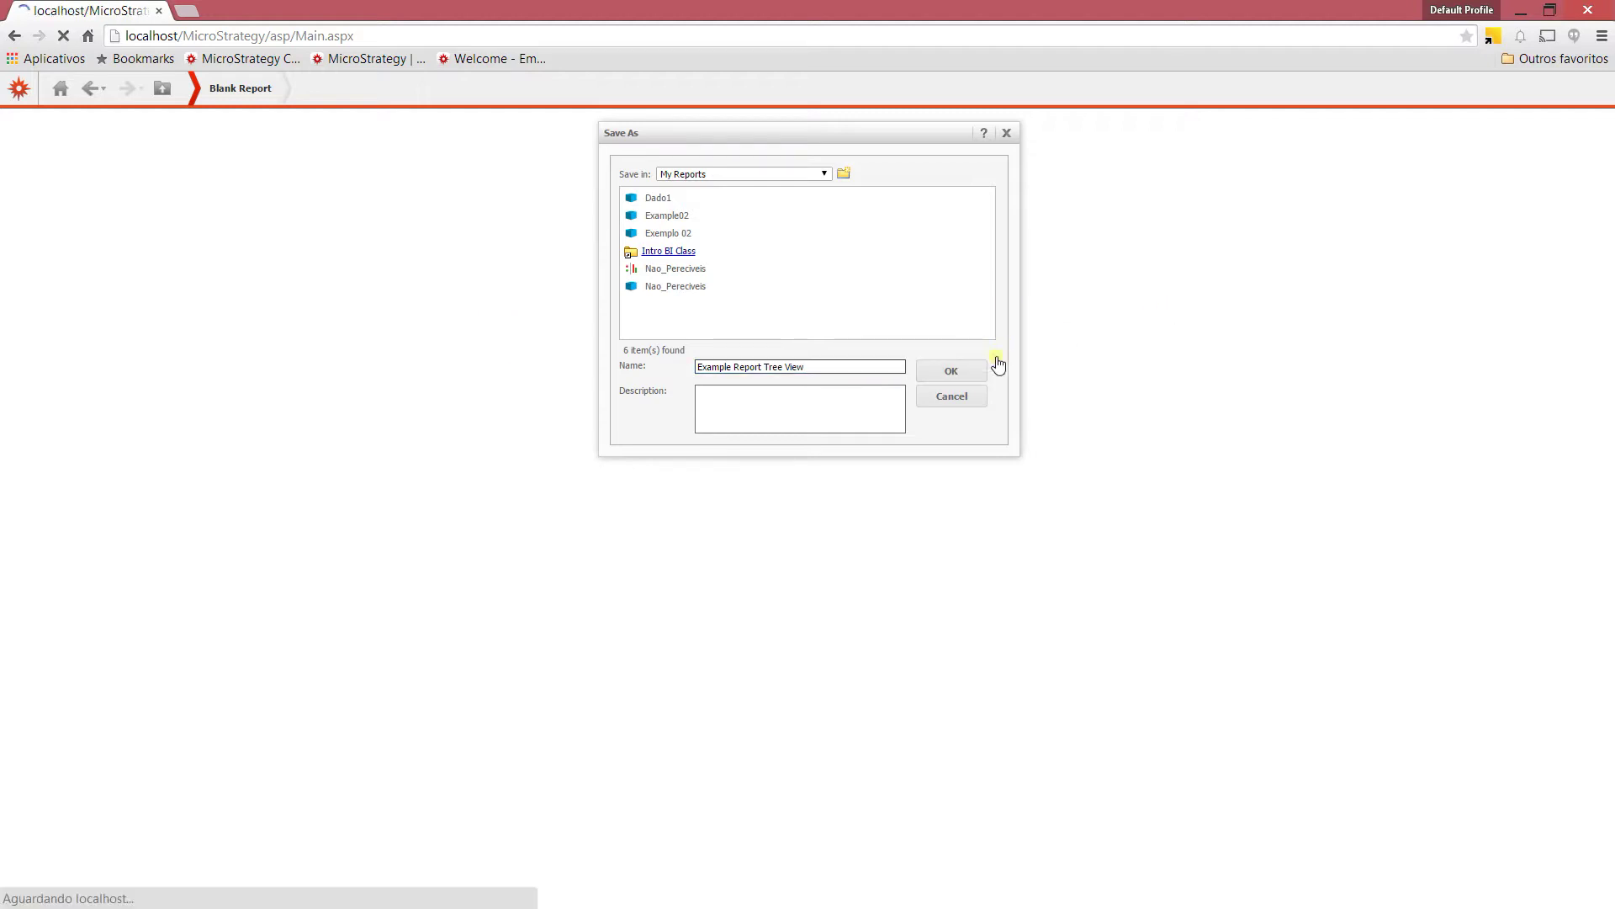
{"action": "left_click", "coordinate": [866, 180]}
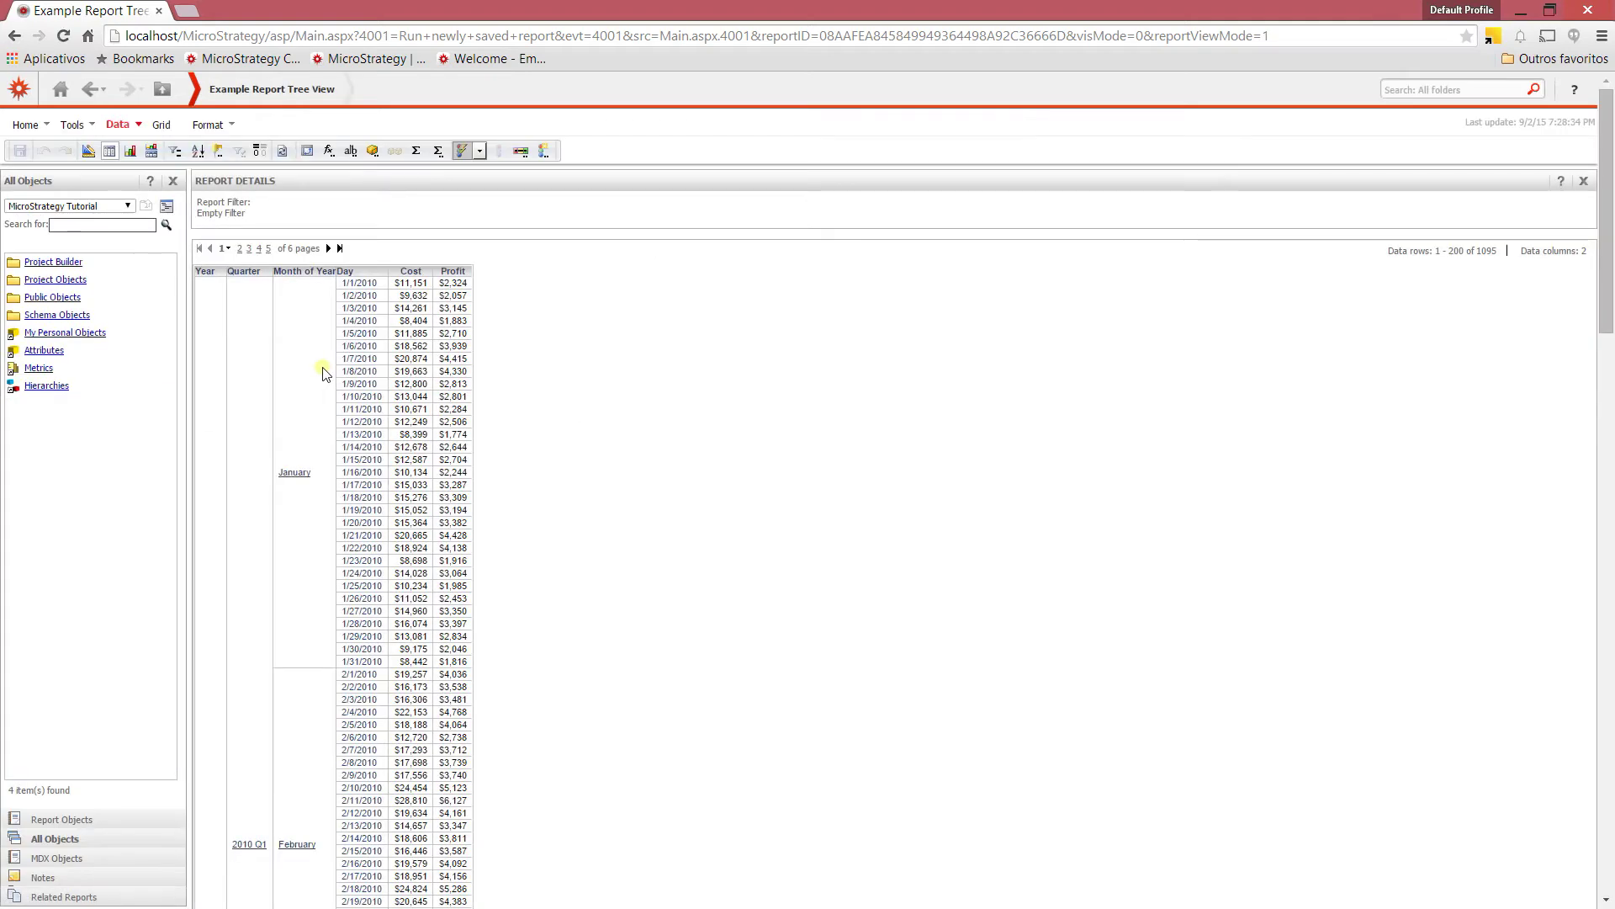
- Create a document from the saved report and open it in design mode
{"action": "left_click", "coordinate": [90, 126]}
{"action": "left_click", "coordinate": [105, 166]}
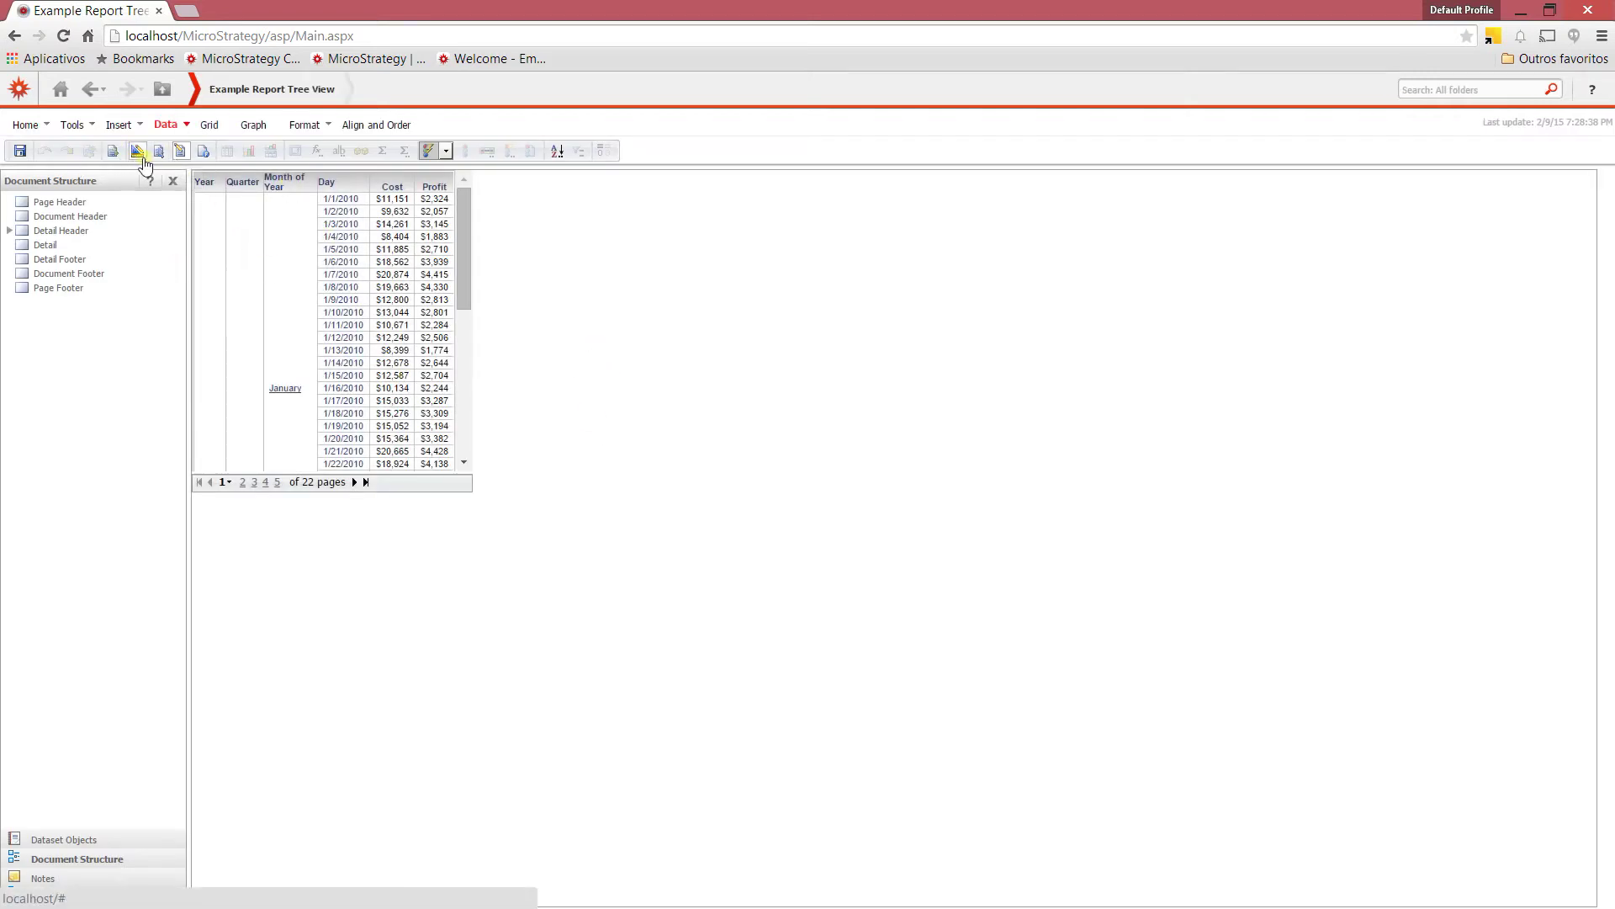
{"action": "left_click", "coordinate": [139, 153]}
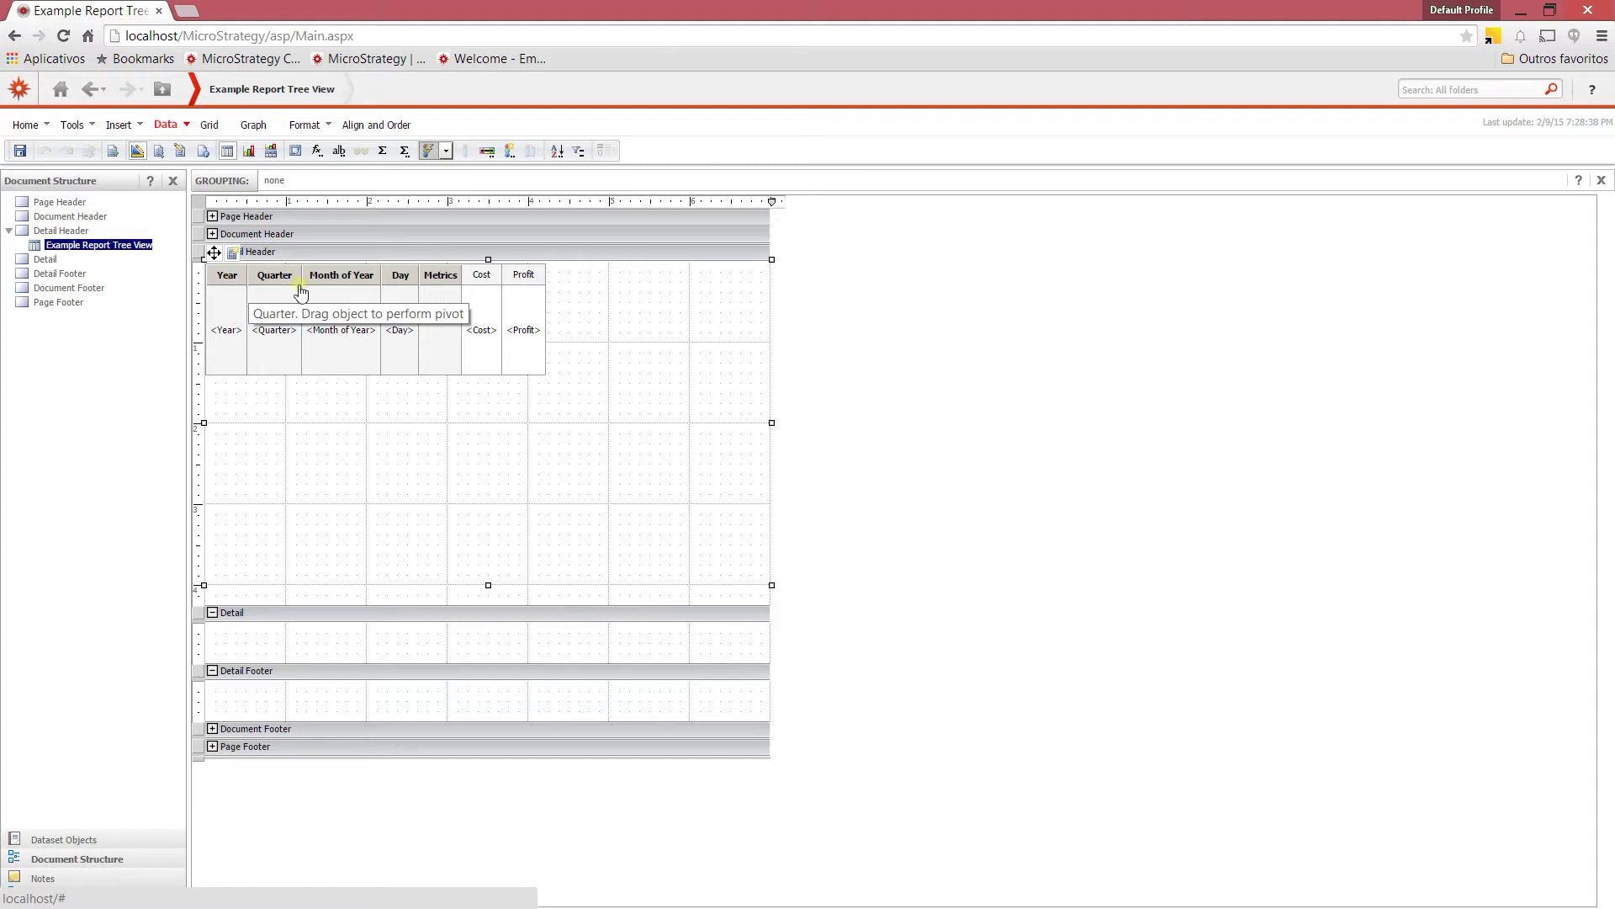
- Assign the Flash Microcharts widget to the report grid in the Detail Header section
{"action": "left_click", "coordinate": [244, 252]}
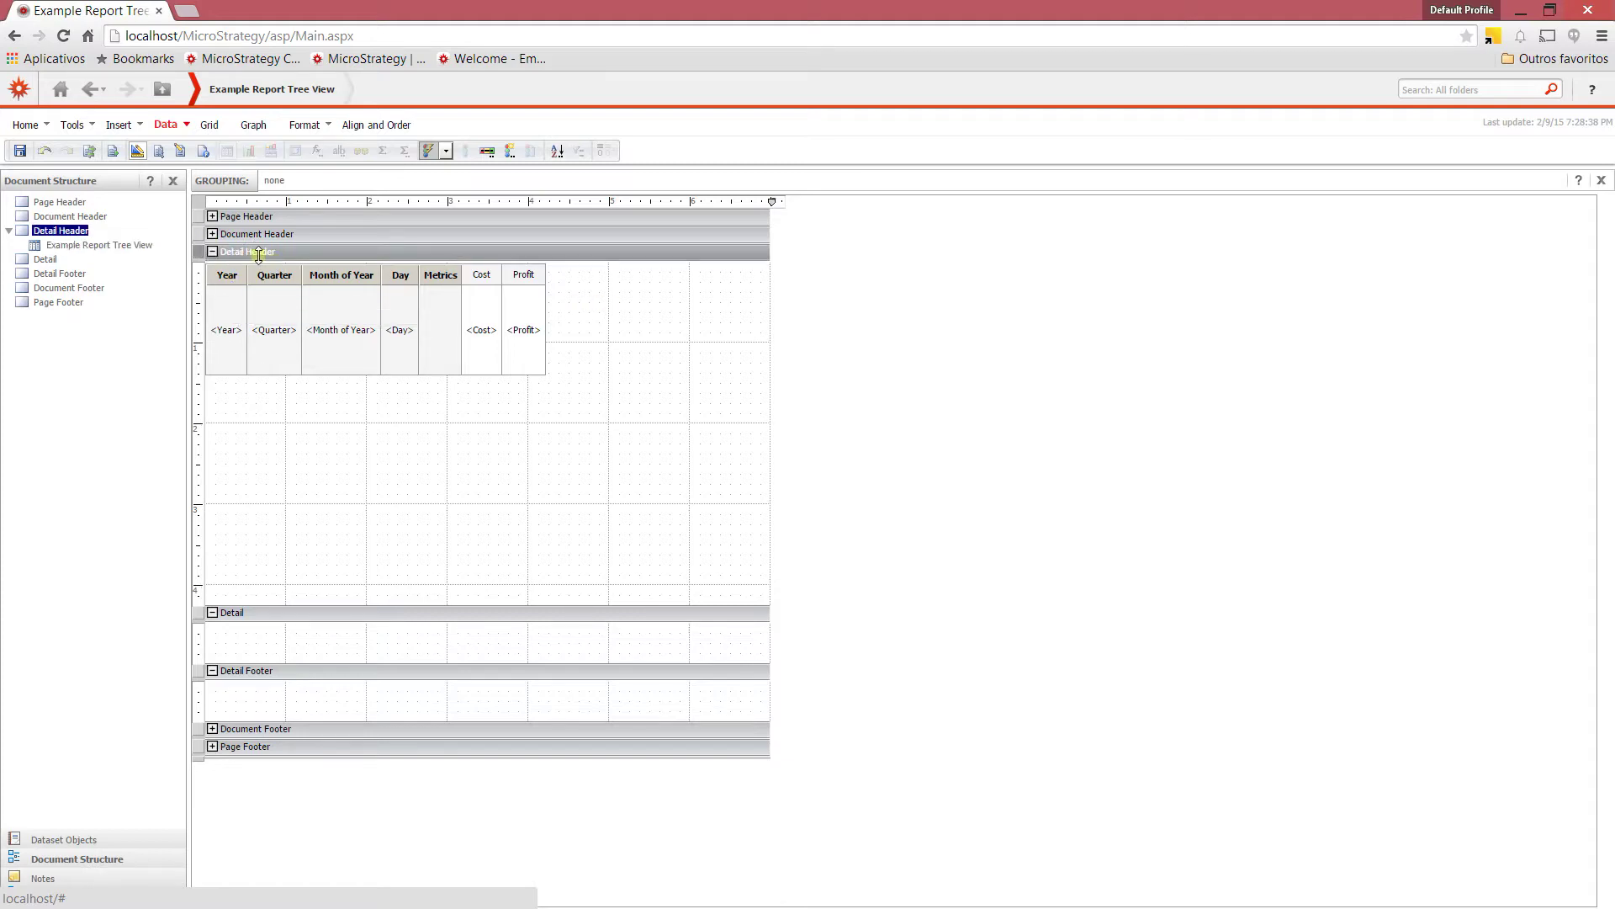
{"action": "left_click", "coordinate": [336, 404]}
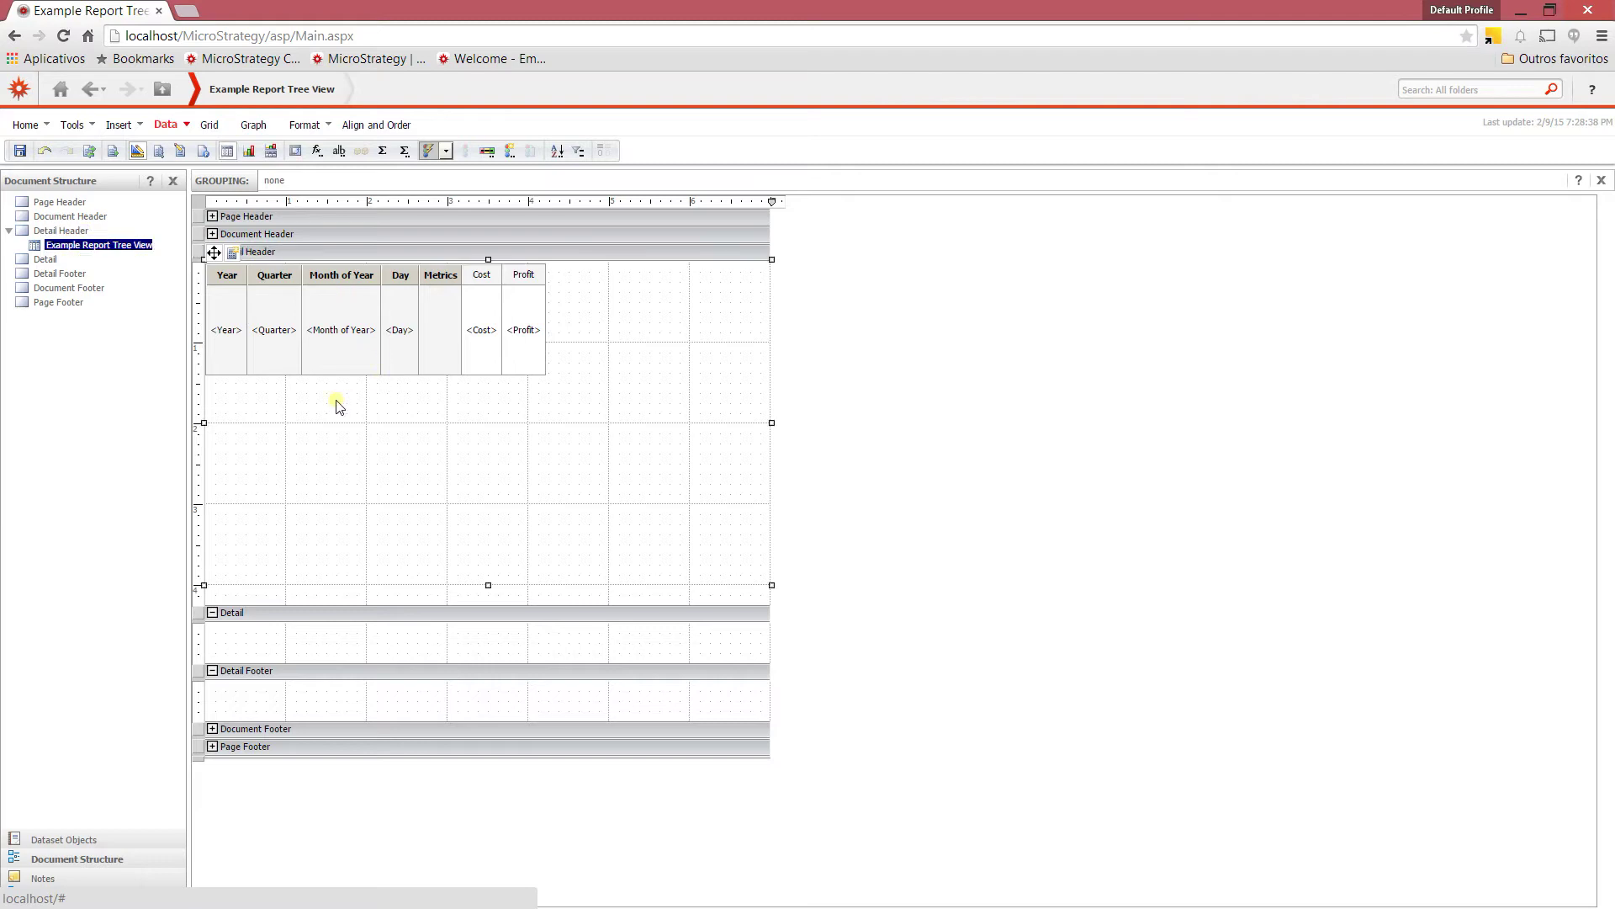
{"action": "right_click", "coordinate": [244, 405]}
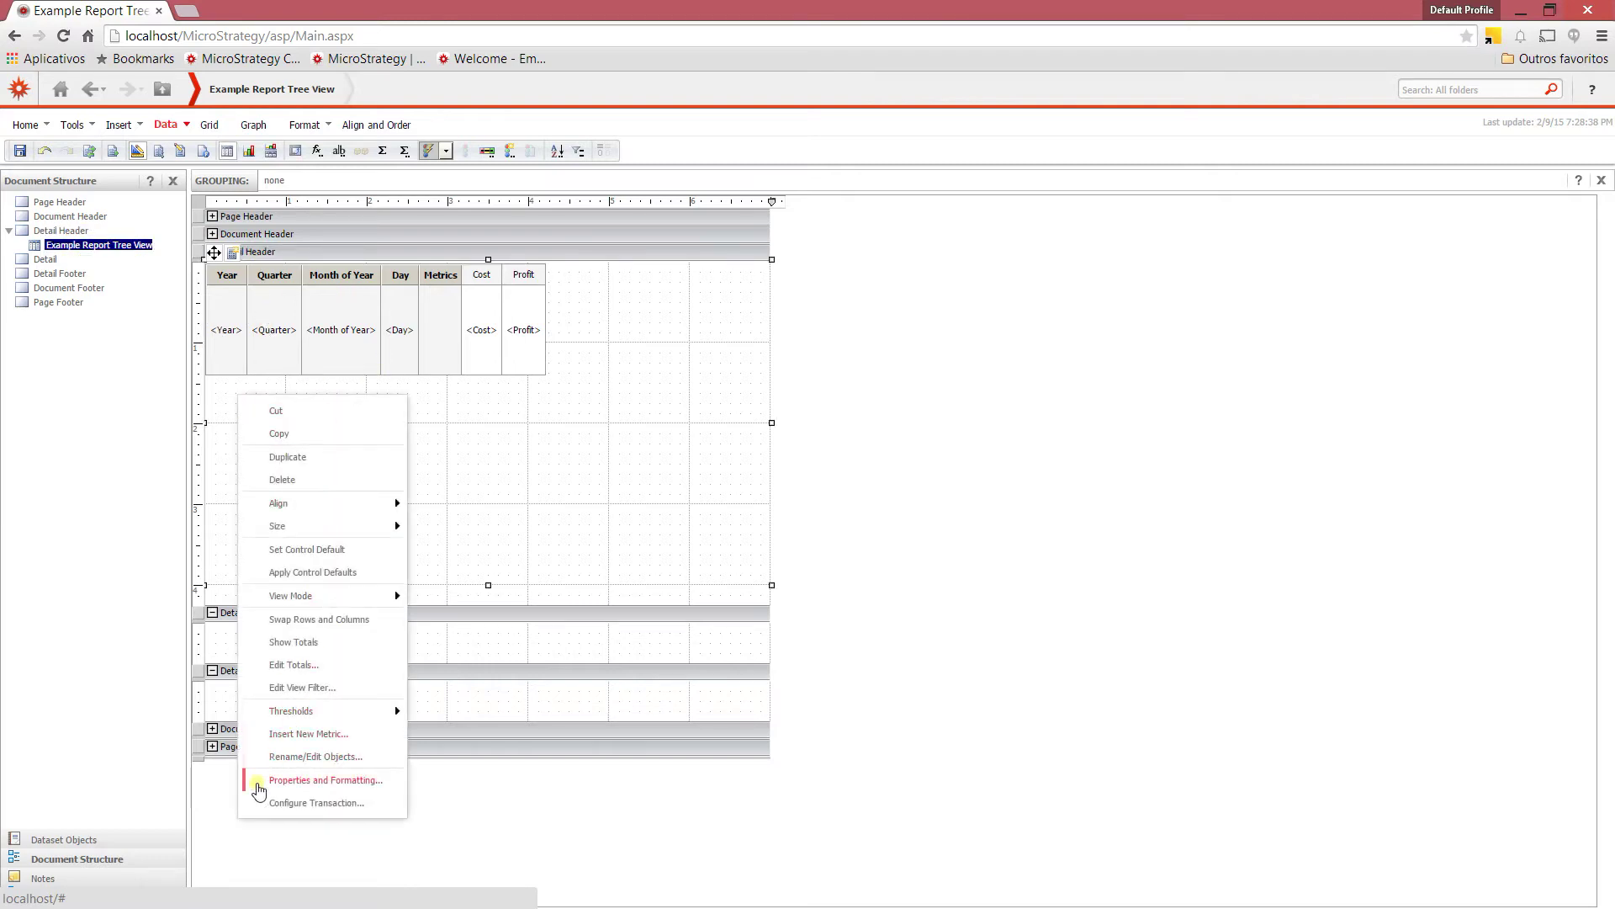
{"action": "left_click", "coordinate": [300, 780]}
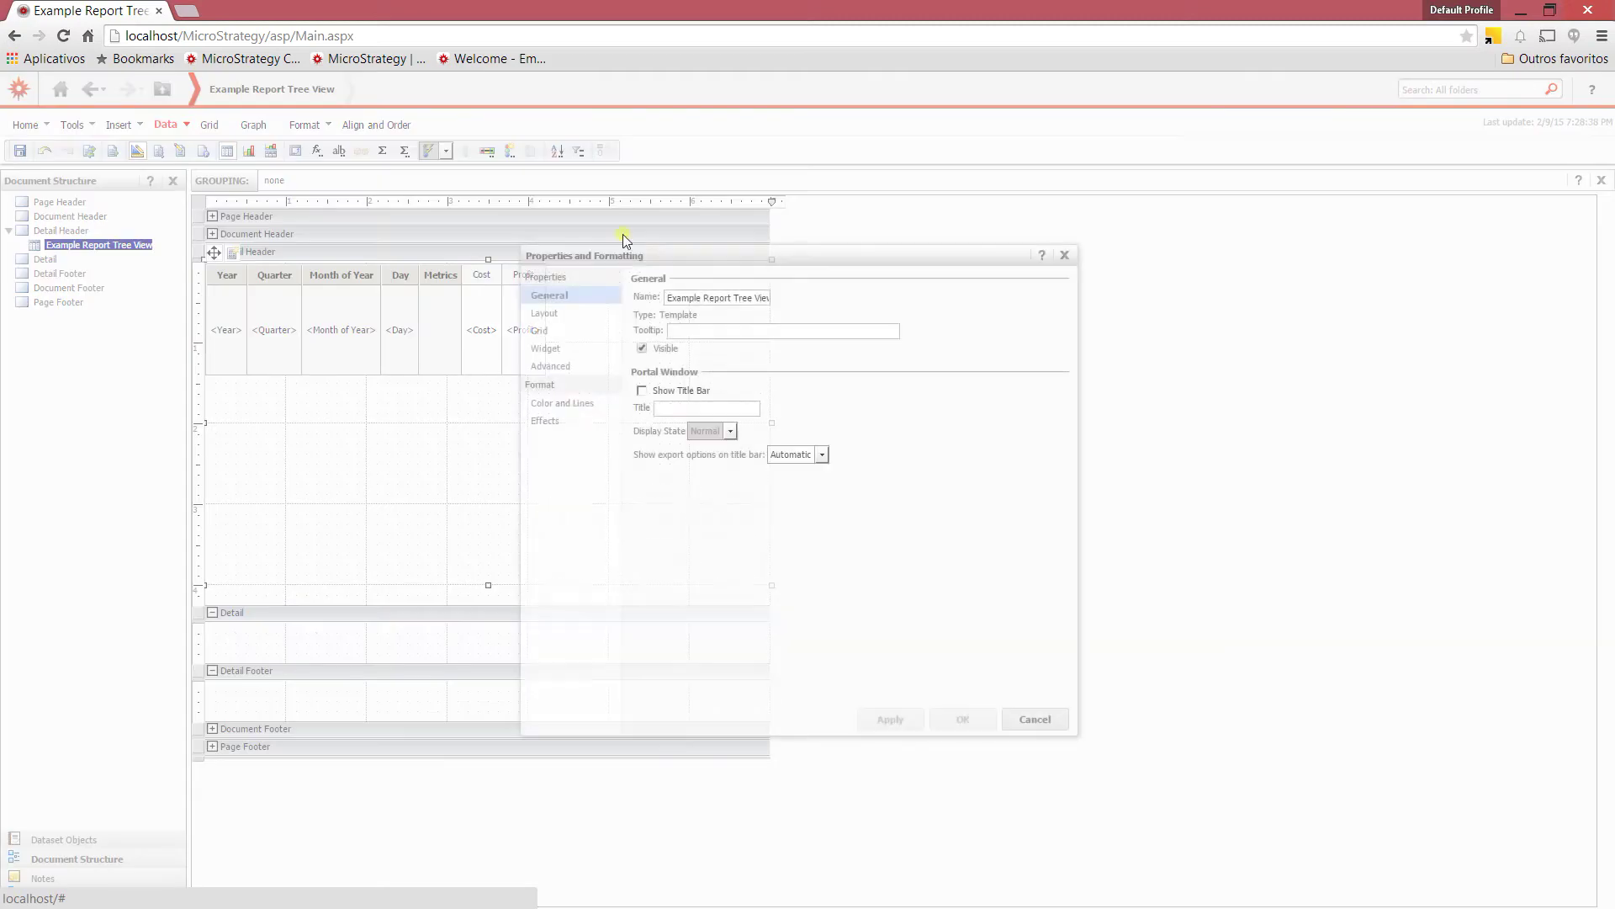
{"action": "left_click", "coordinate": [604, 347]}
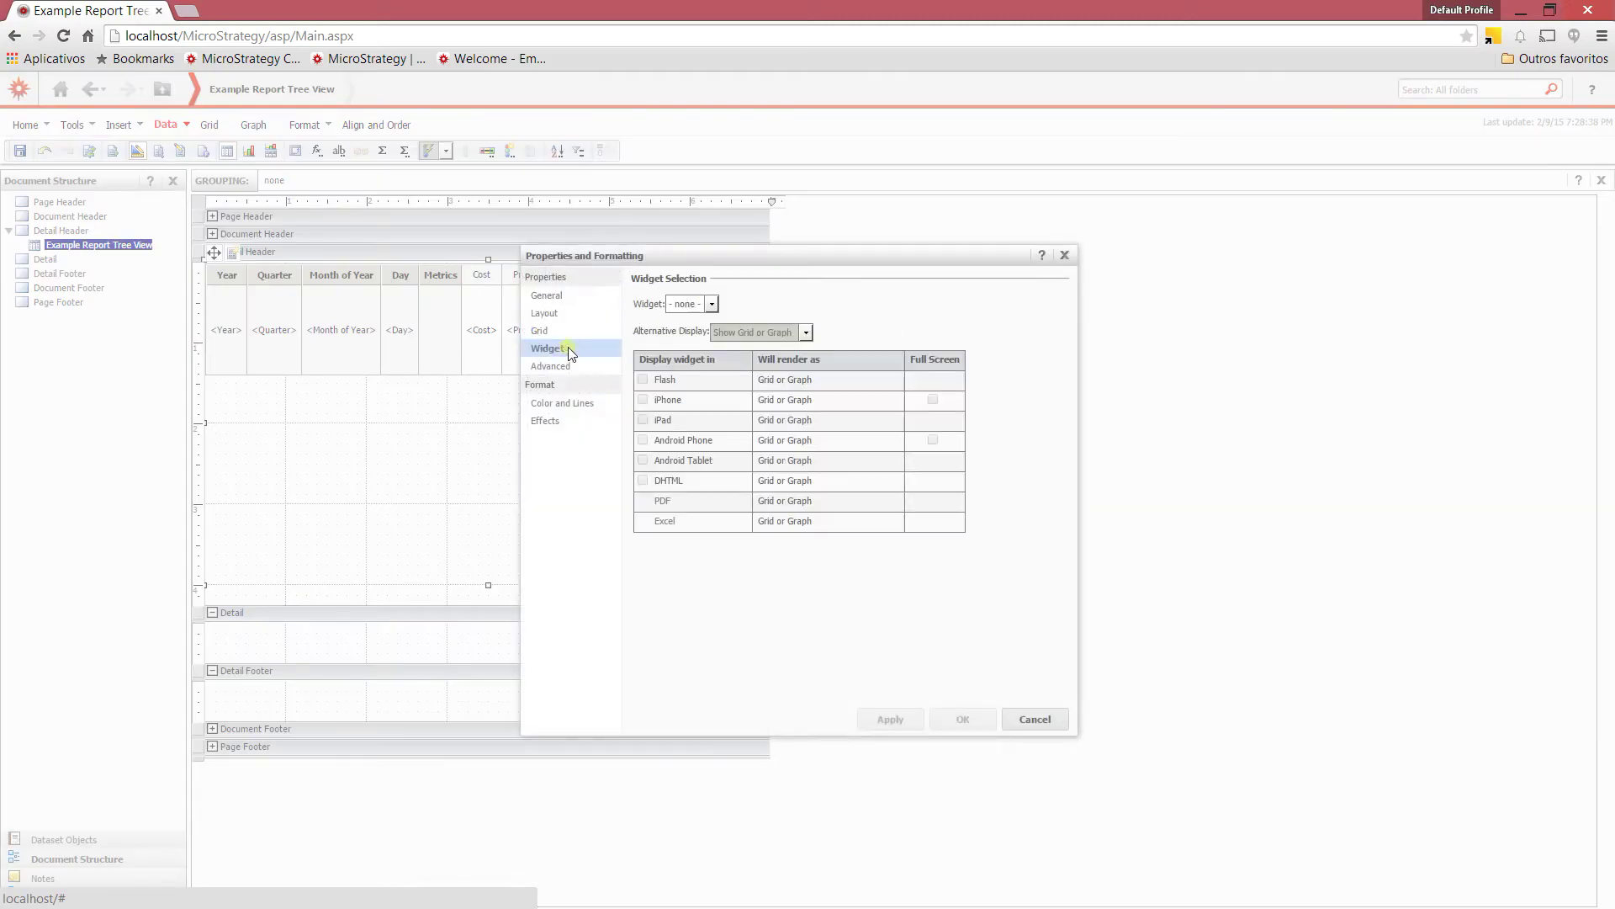
{"action": "left_click", "coordinate": [711, 304]}
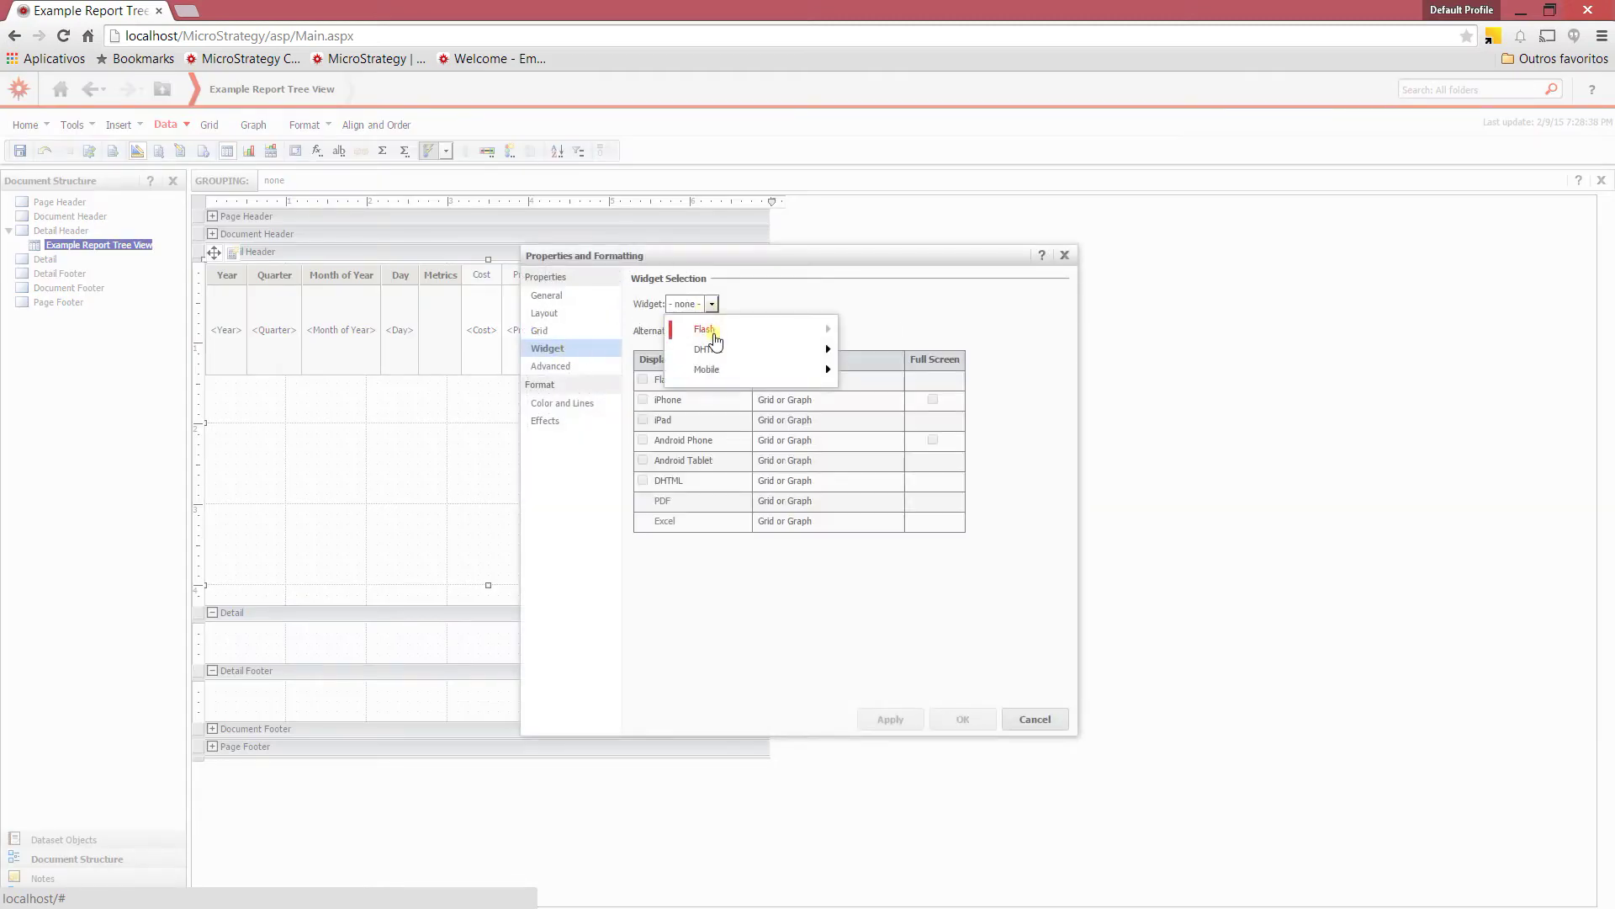
{"action": "mouse_move", "coordinate": [715, 335]}
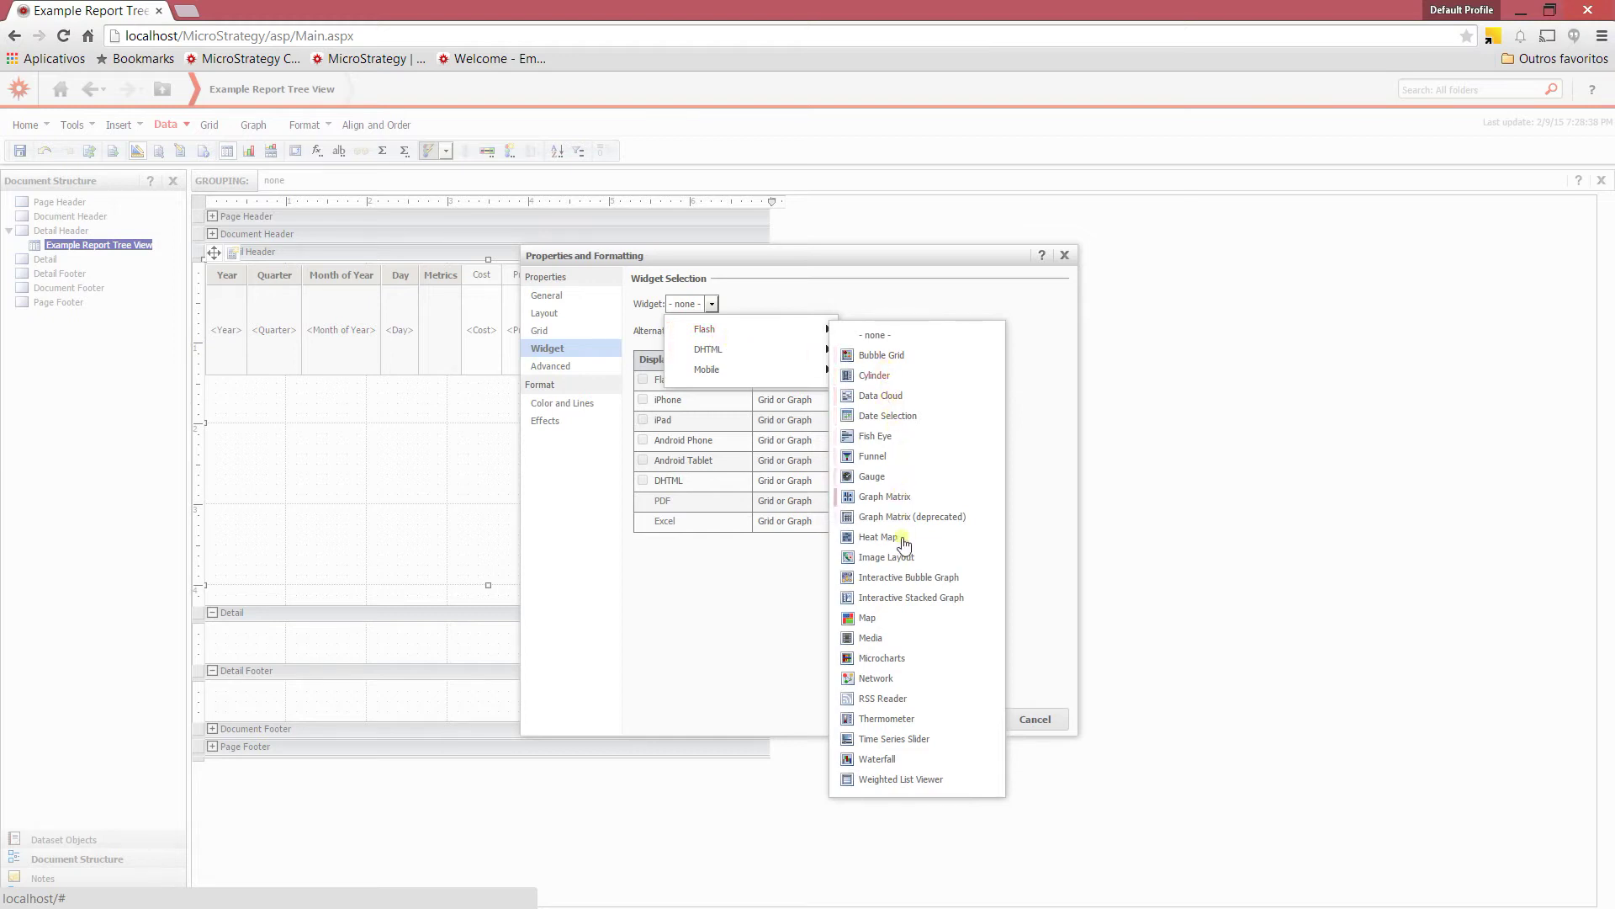
{"action": "left_click", "coordinate": [901, 659]}
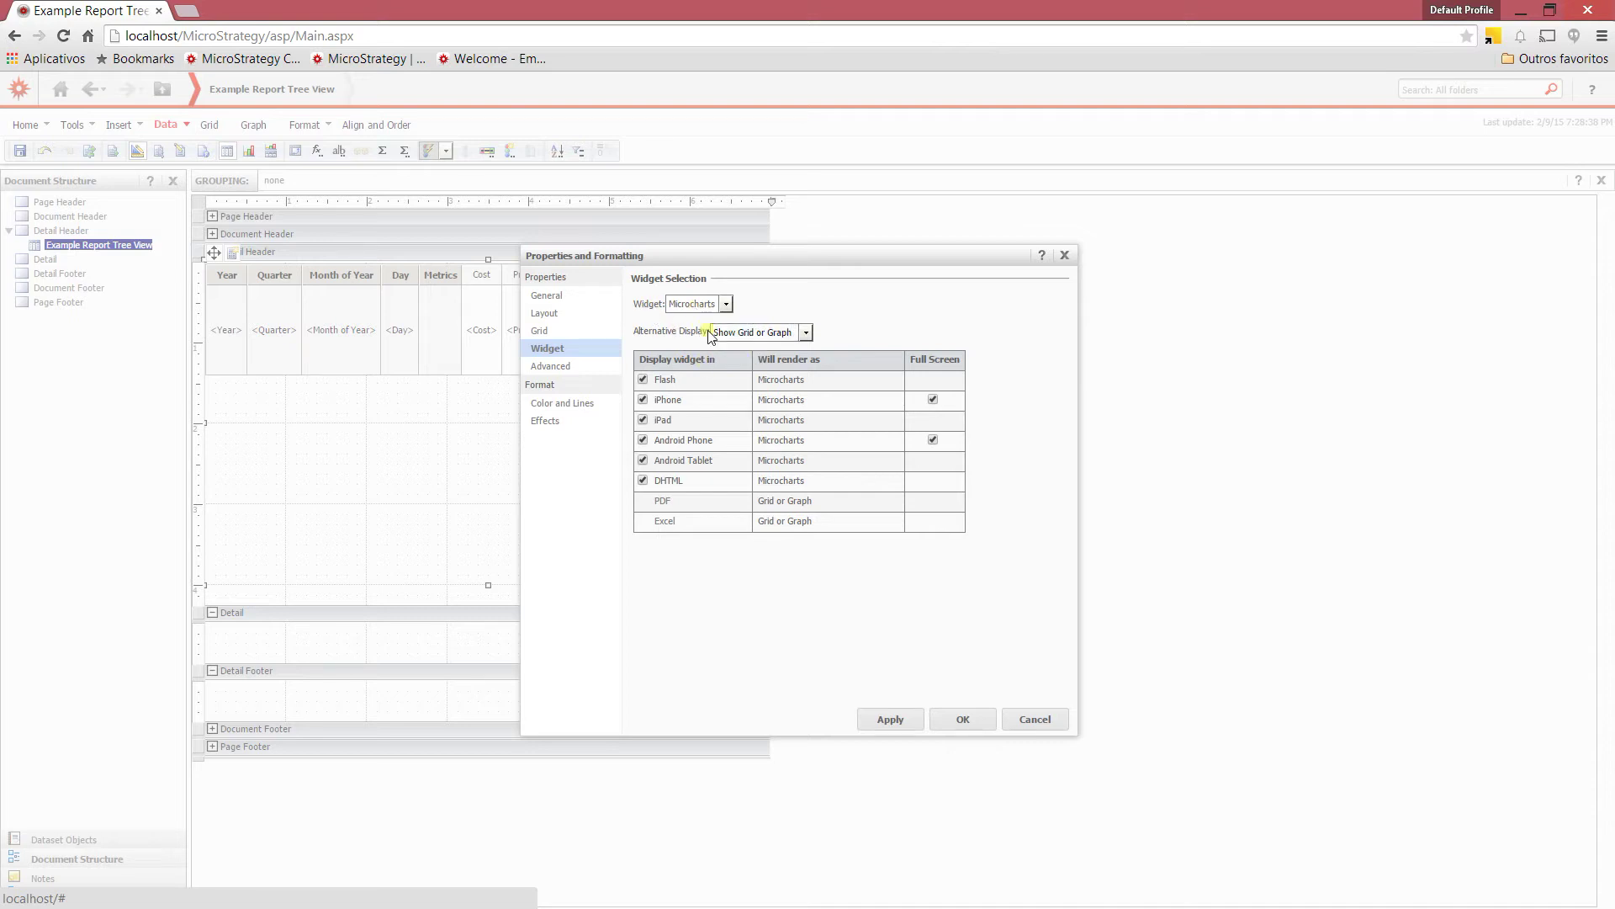
{"action": "left_click", "coordinate": [963, 723]}
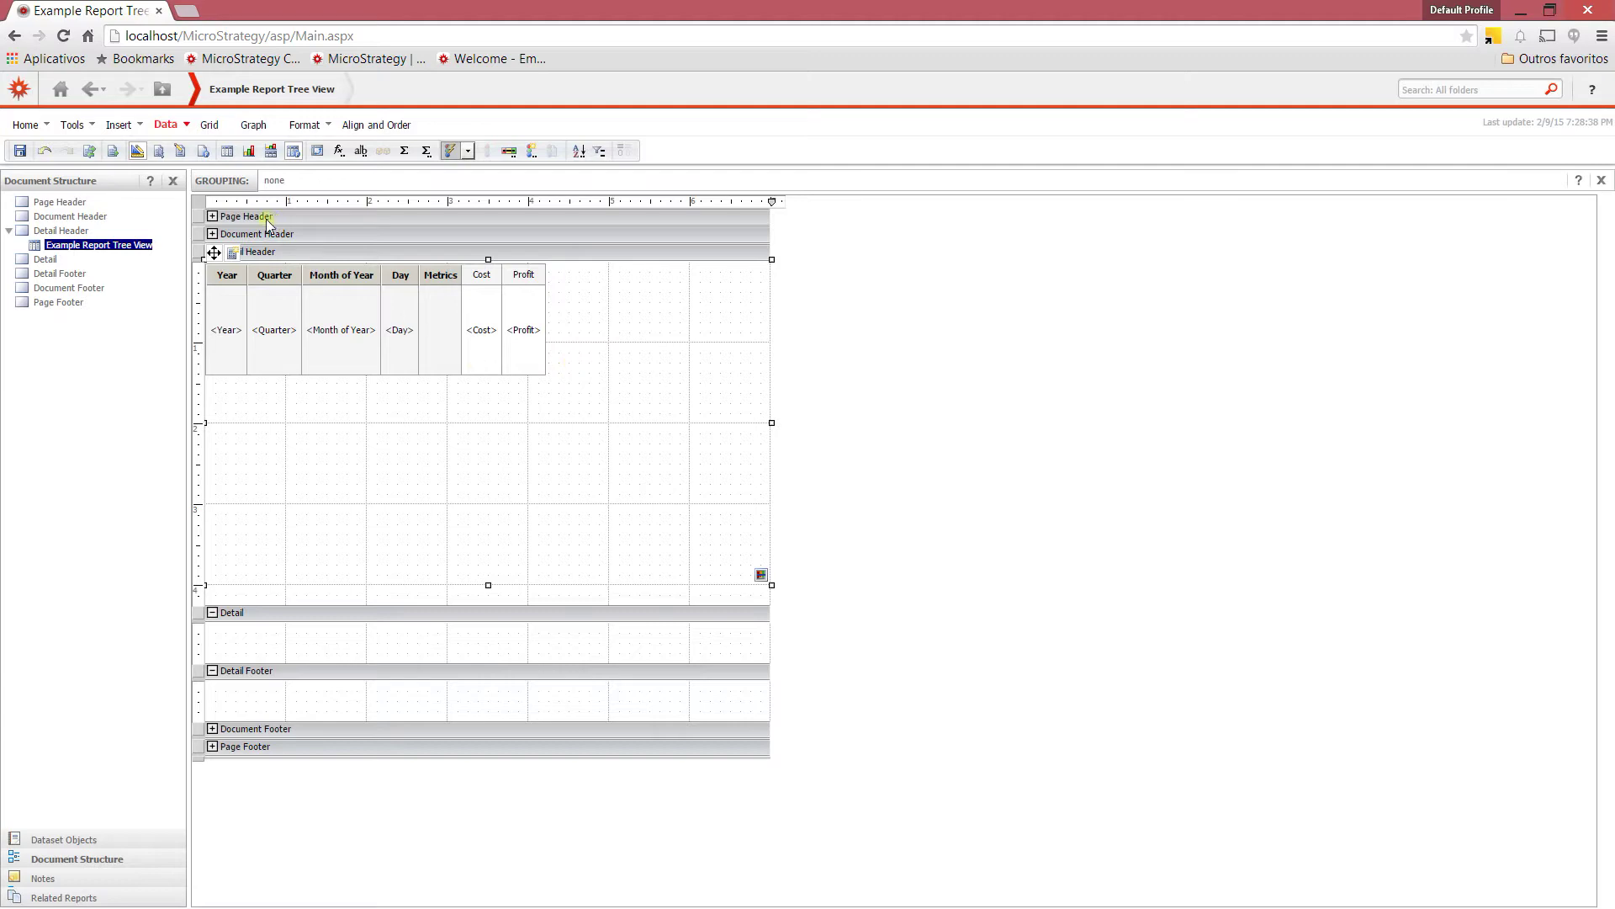
- Display the document in Flash mode and hide the notes
{"action": "left_click", "coordinate": [202, 152]}
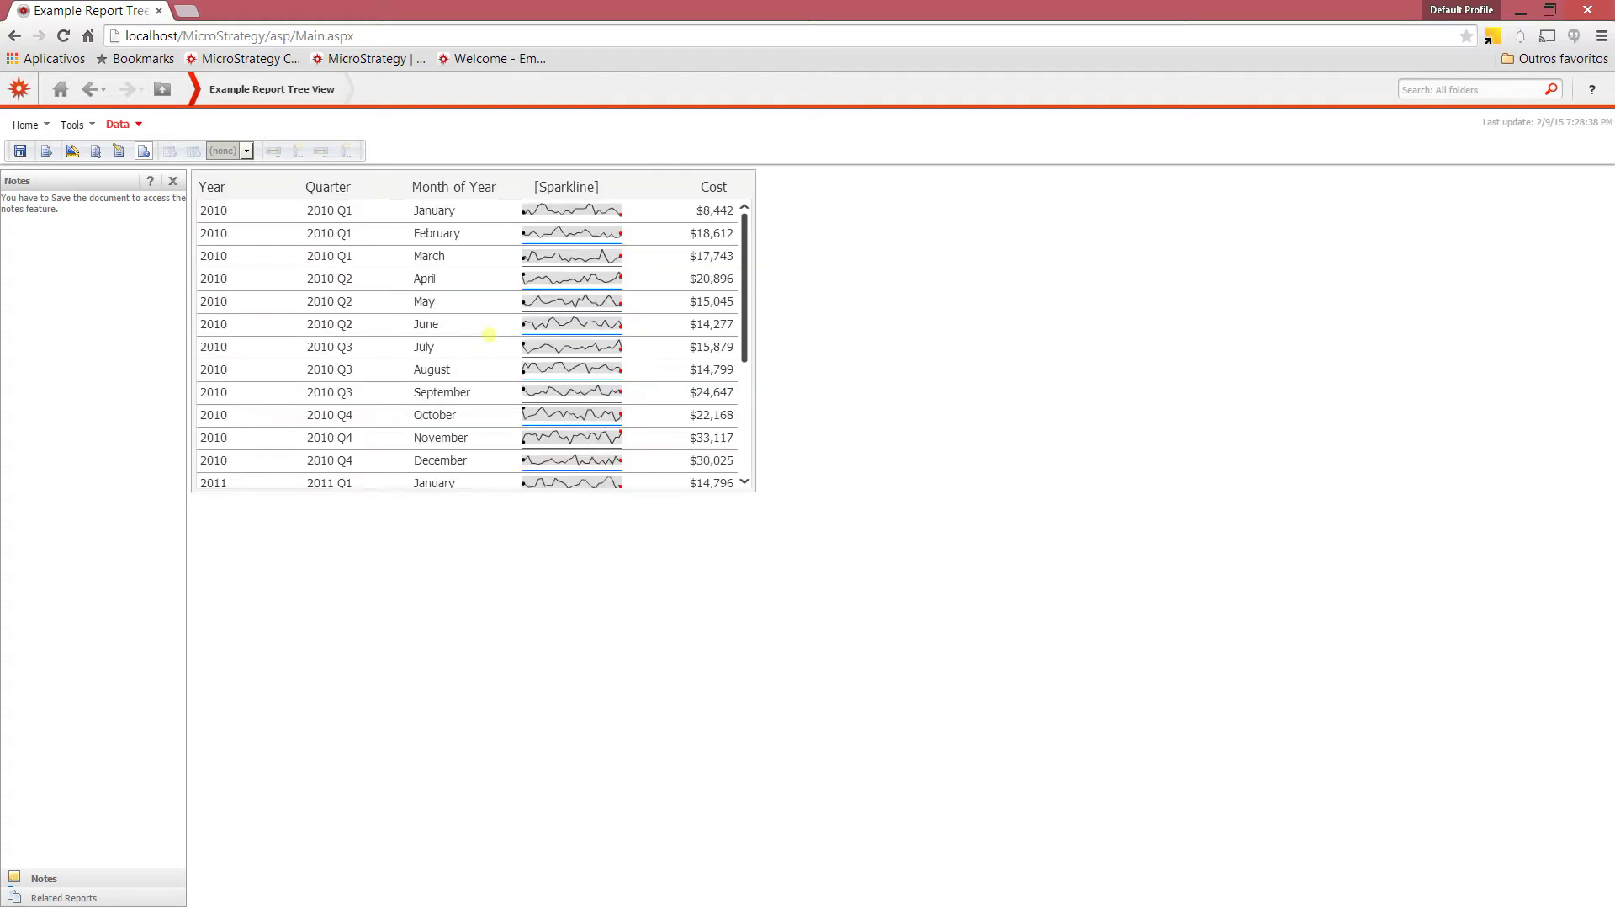
{"action": "mouse_move", "coordinate": [387, 196]}
{"action": "left_click", "coordinate": [173, 180]}
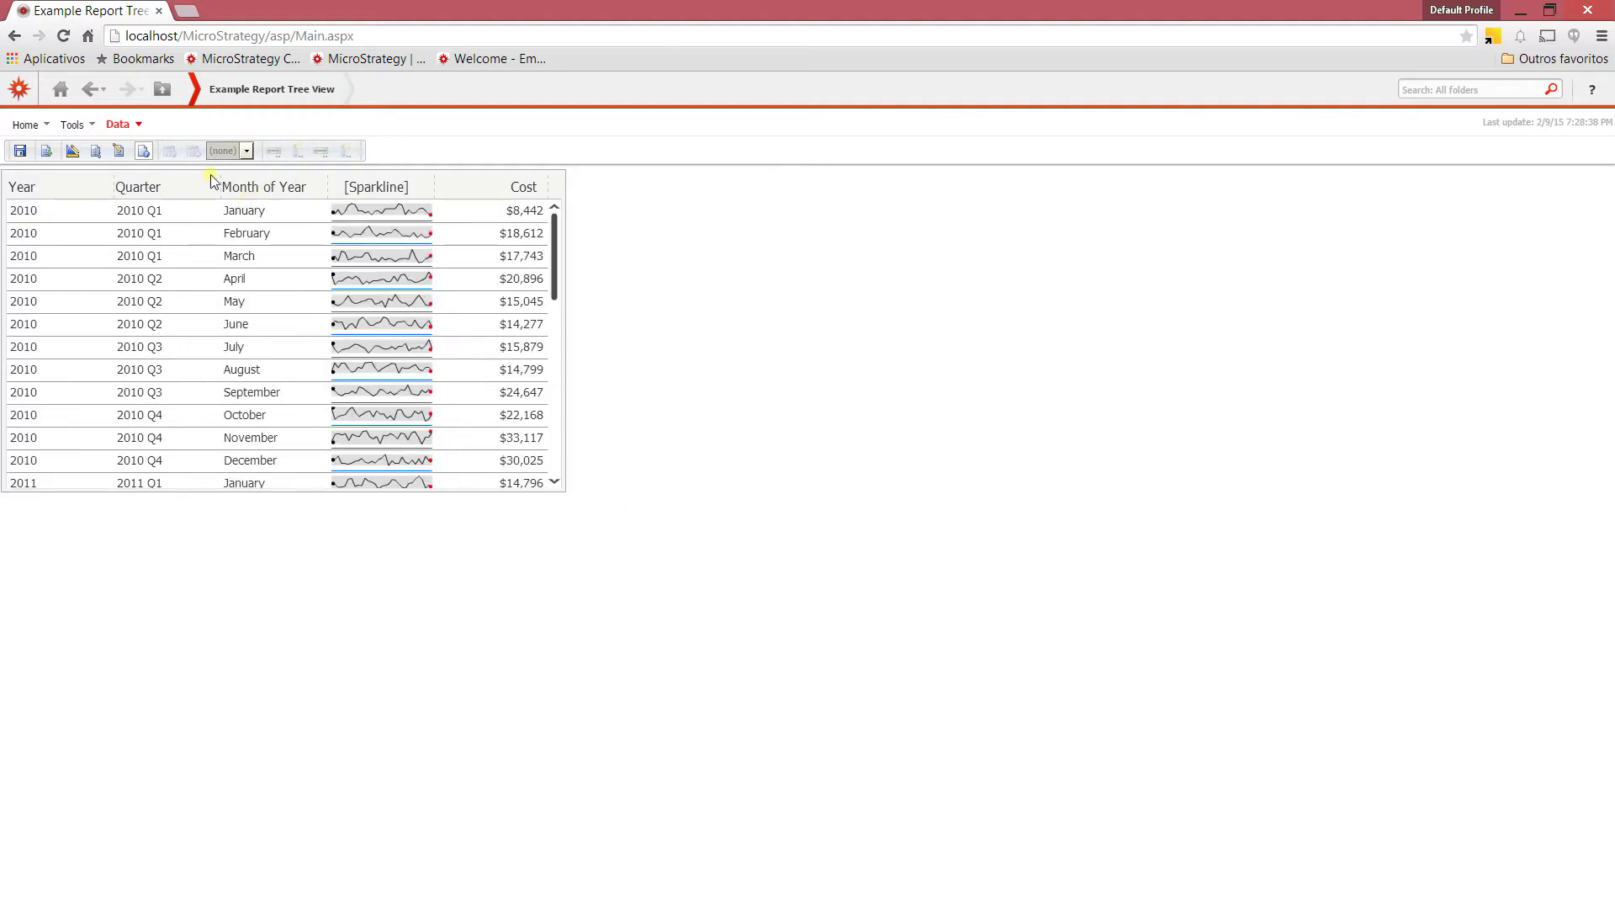
- In the Microcharts widget's properties, turn off the sparkline, bar and bullet graphs
{"action": "right_click", "coordinate": [205, 187]}
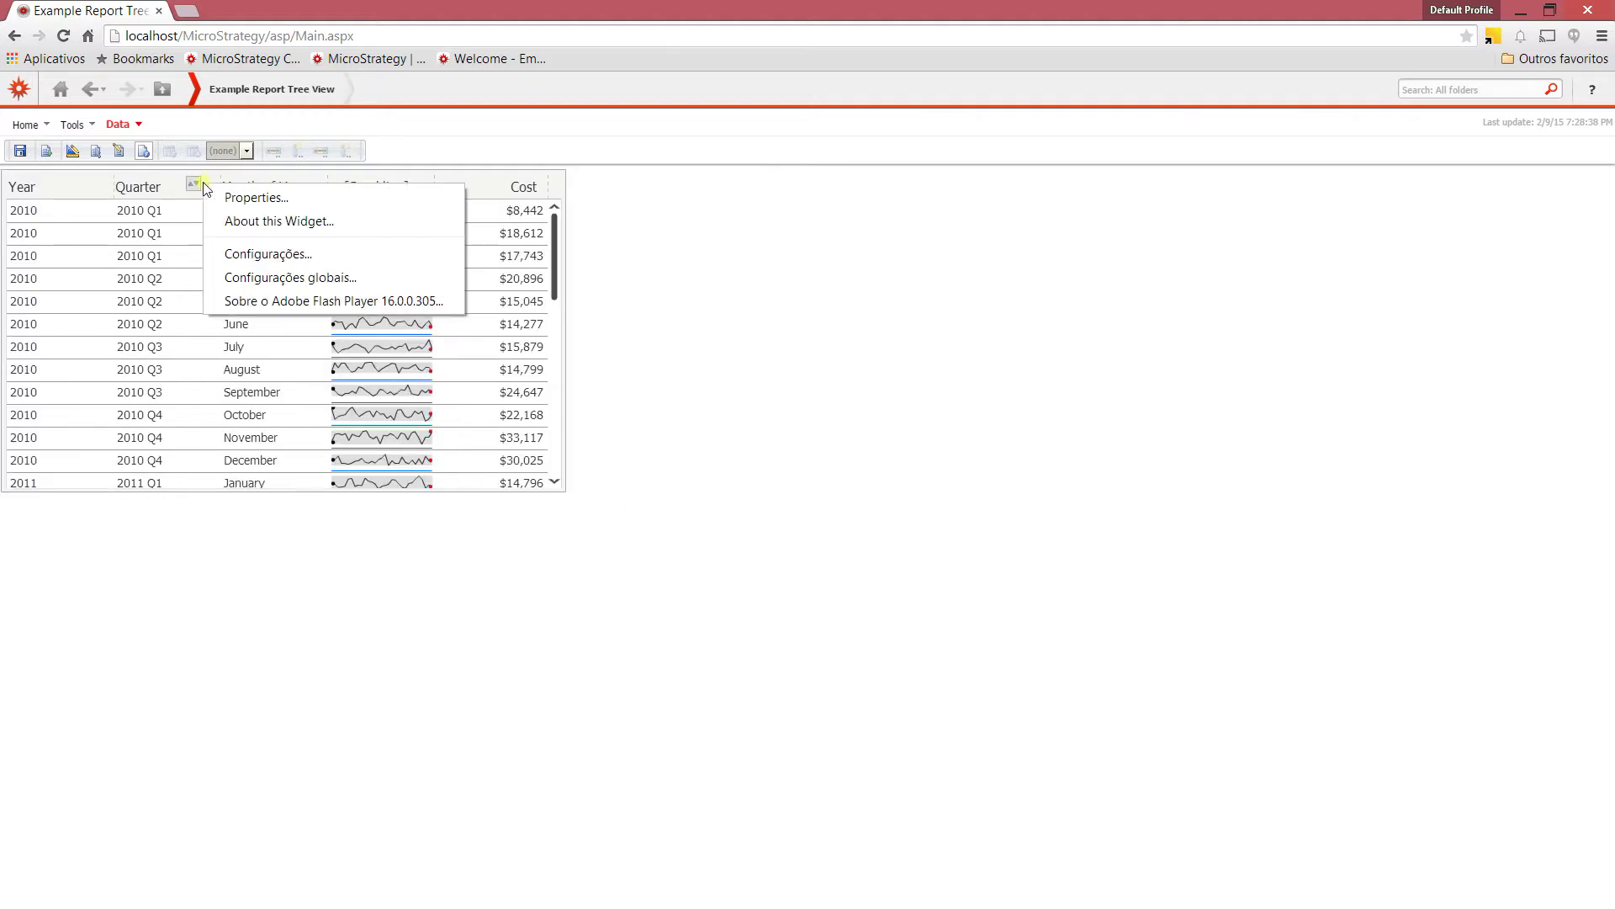
{"action": "left_click", "coordinate": [256, 199]}
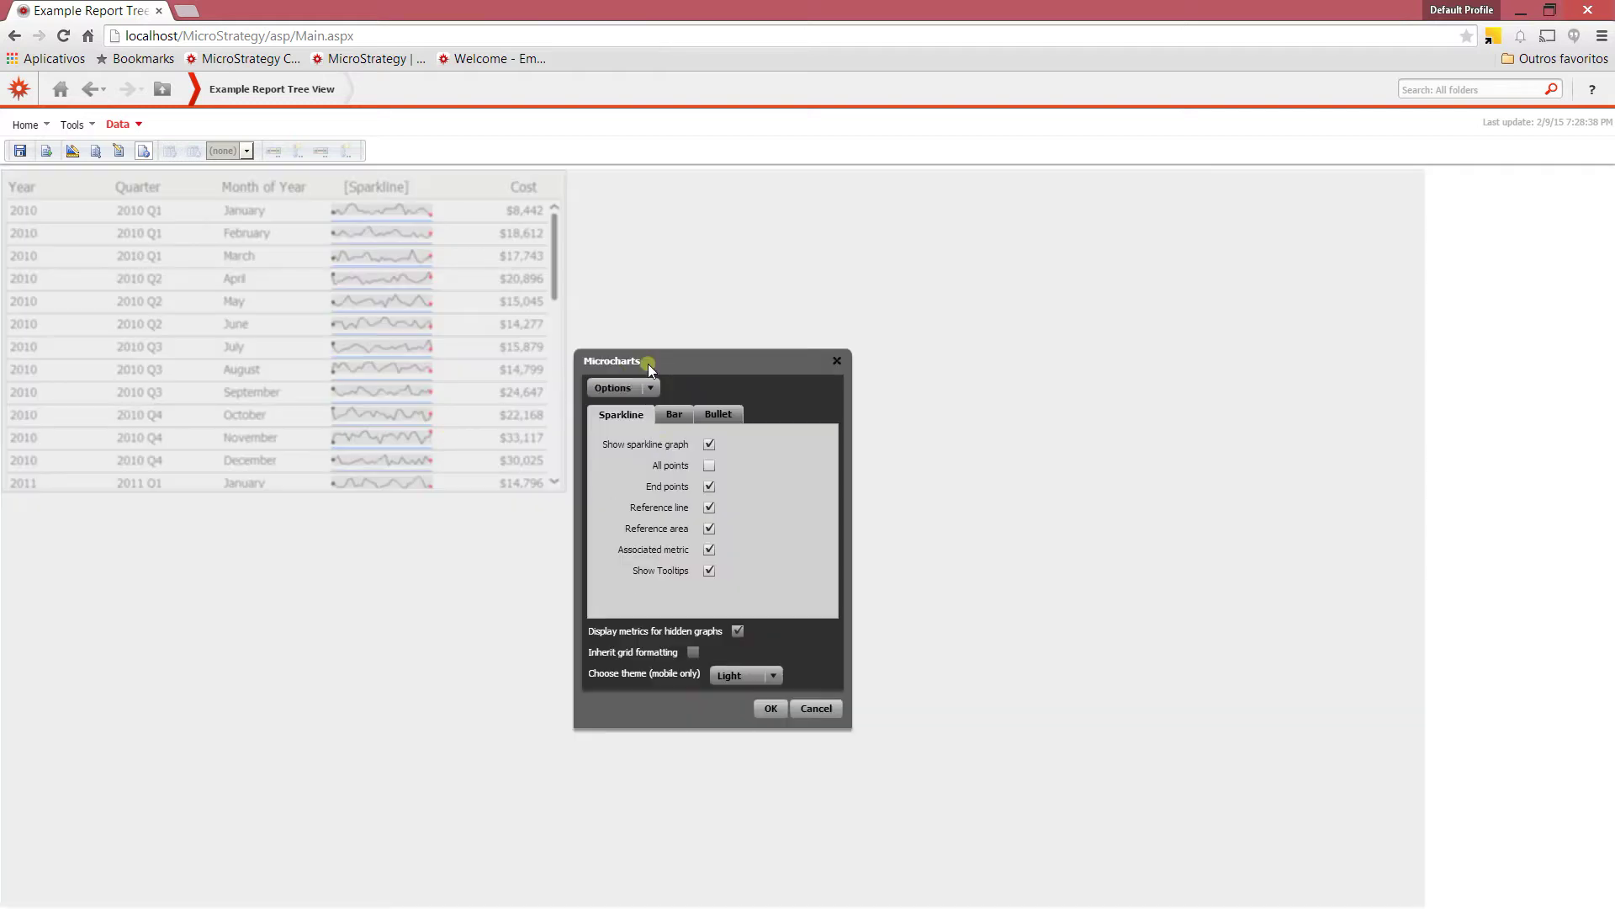
{"action": "left_click_drag", "start_coordinate": [650, 361], "coordinate": [604, 239]}
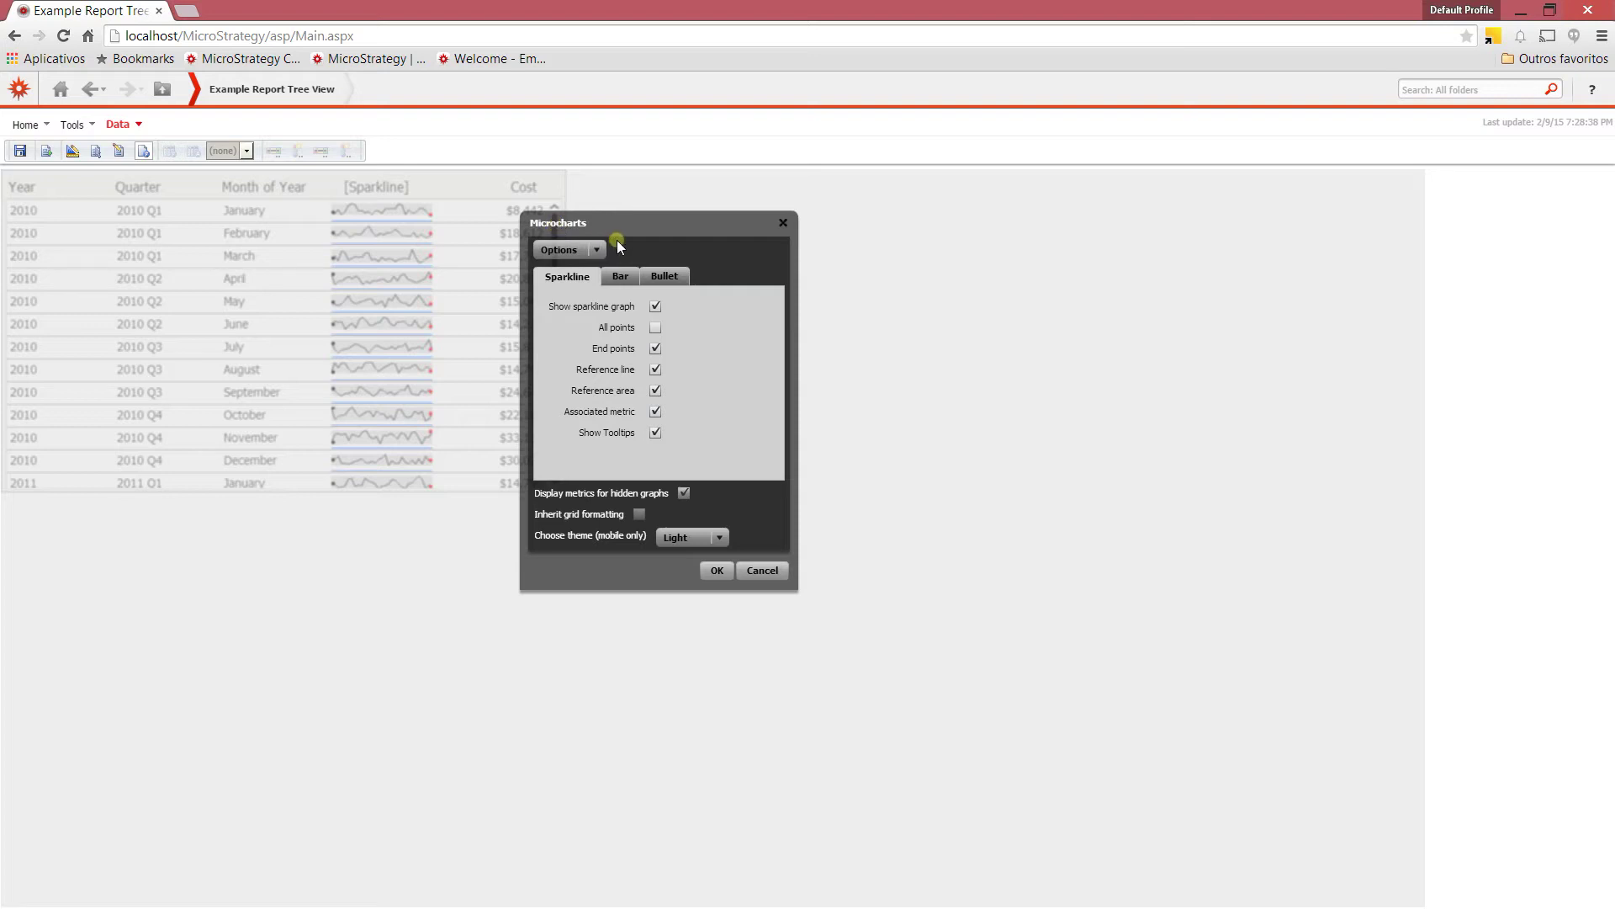
{"action": "left_click", "coordinate": [656, 306]}
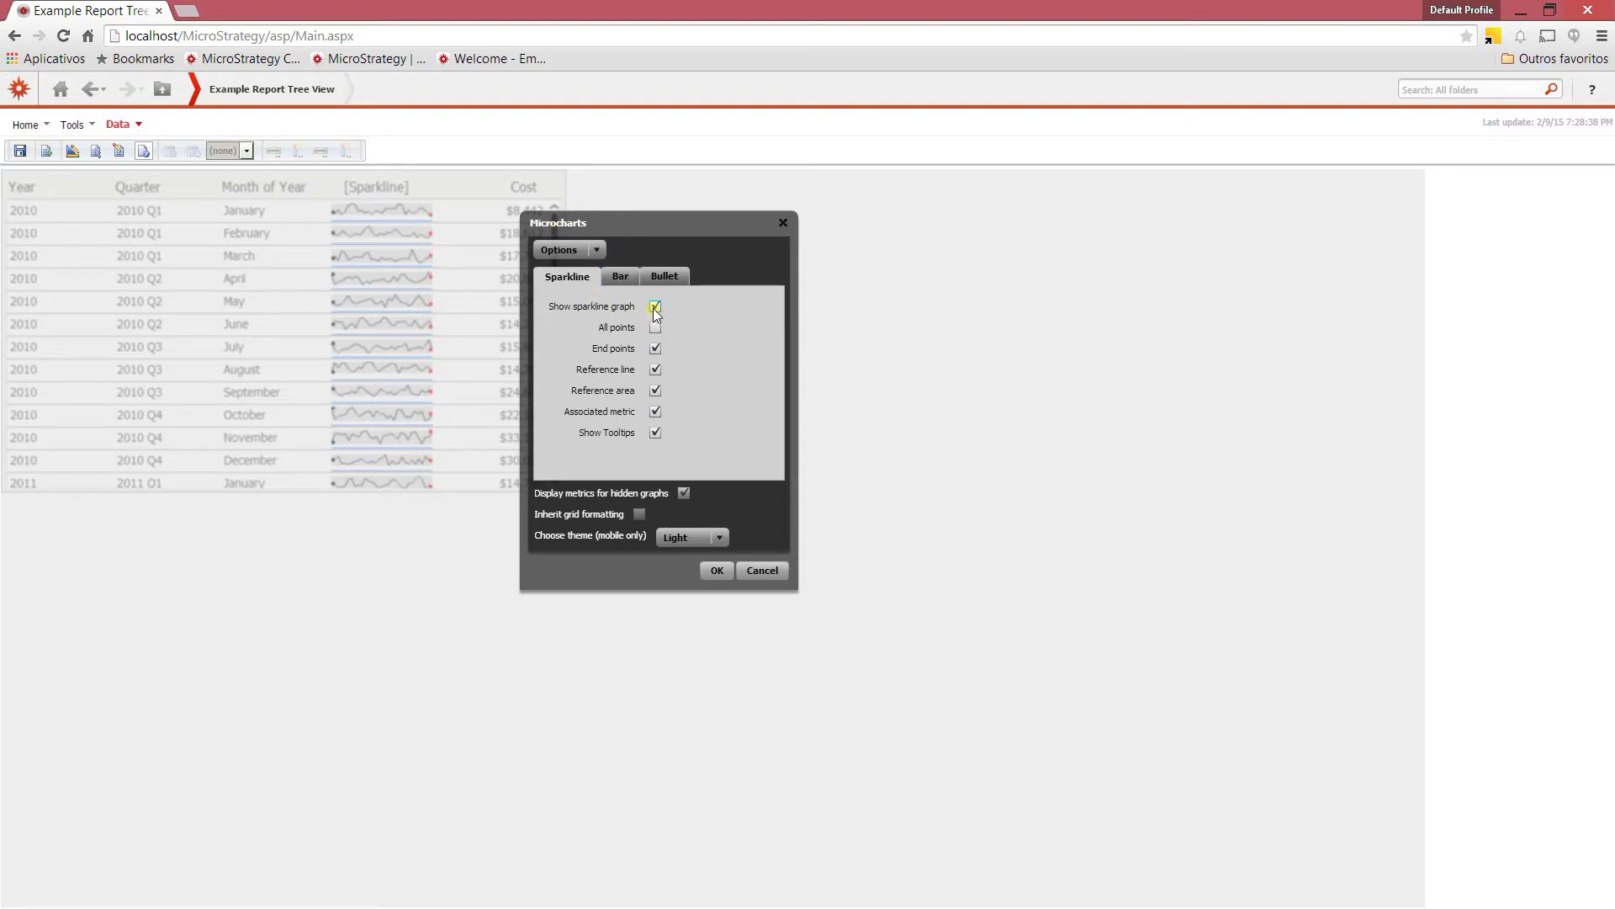
{"action": "left_click", "coordinate": [618, 277]}
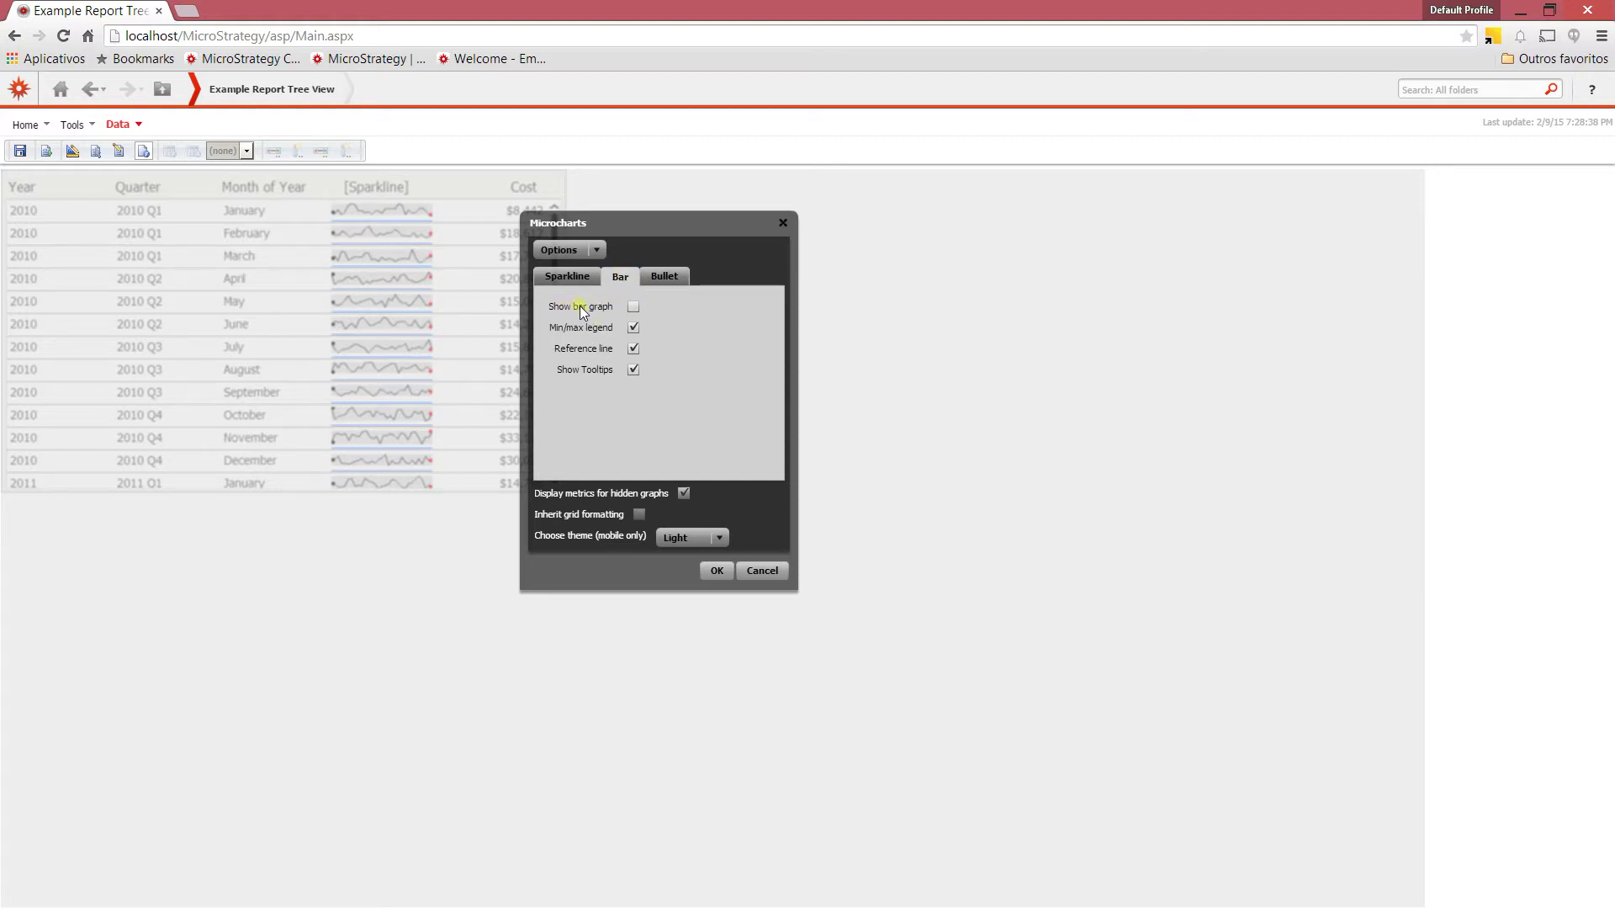
{"action": "left_click", "coordinate": [661, 277]}
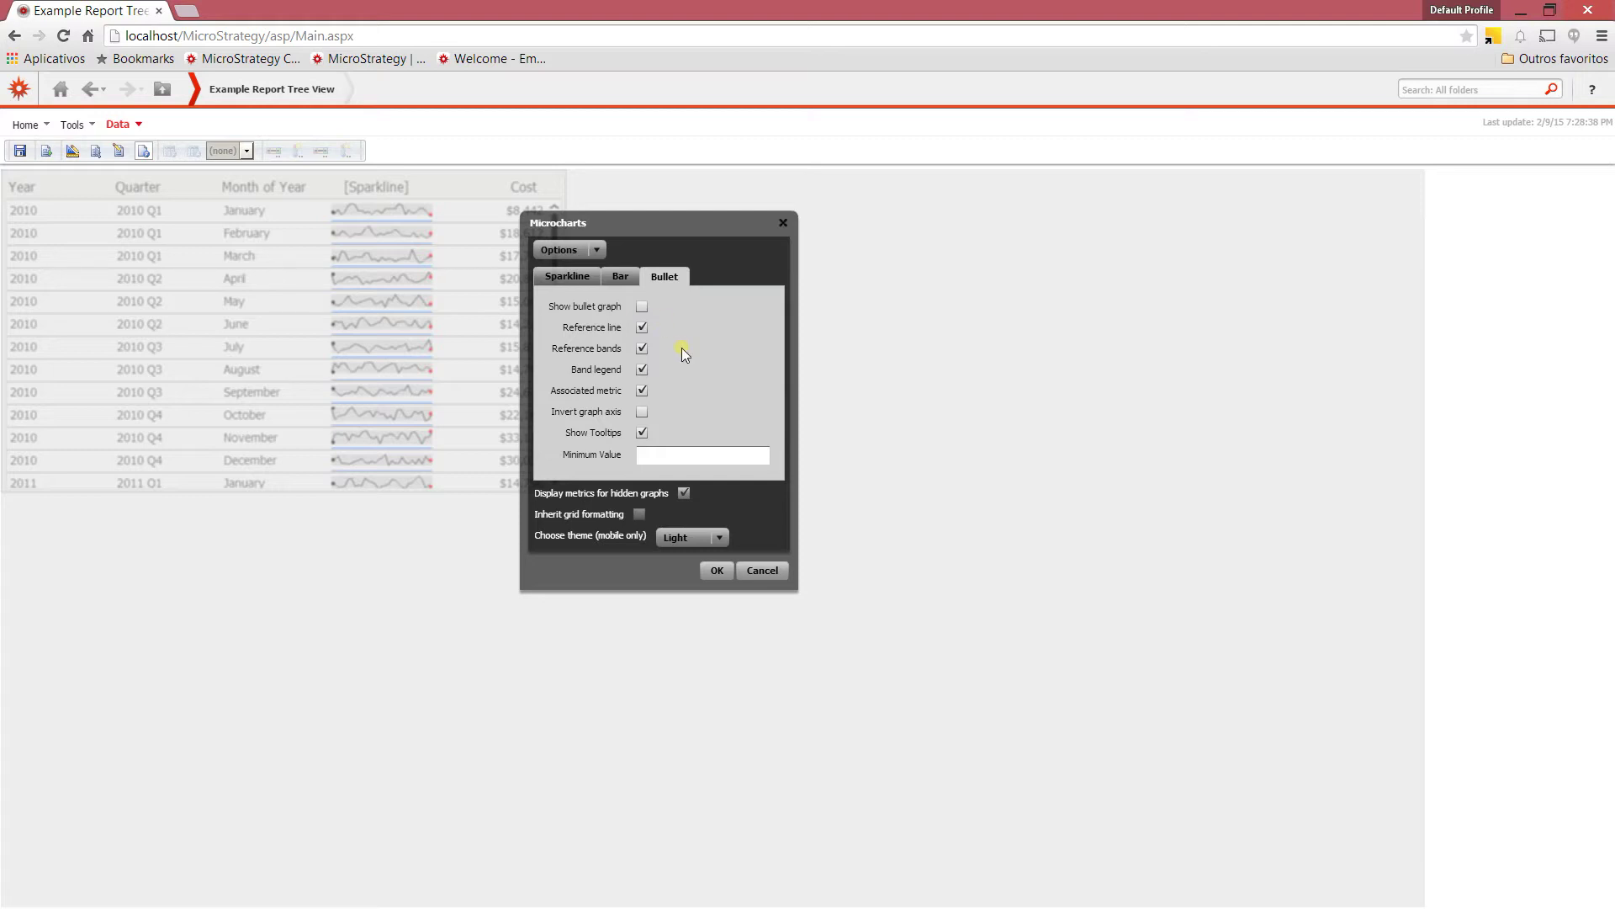
{"action": "left_click", "coordinate": [642, 306]}
{"action": "left_click", "coordinate": [614, 280]}
{"action": "left_click", "coordinate": [569, 277]}
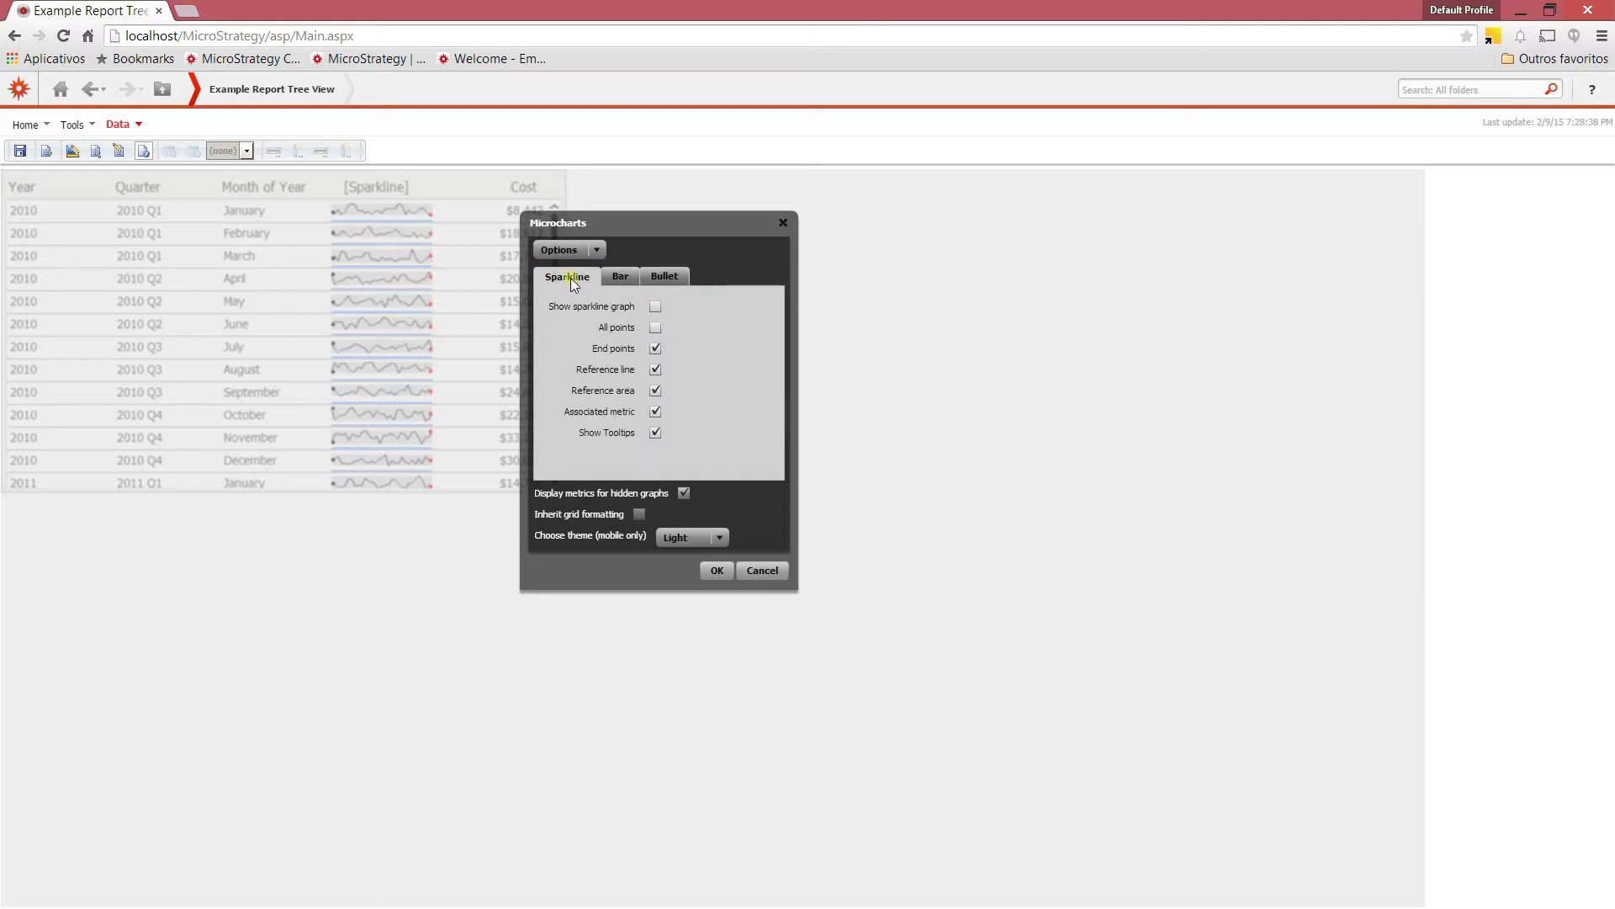
- Check the Sparkline, Bar and Bullet settings in the Microcharts properties to see whether each graph is disabled
{"action": "left_click", "coordinate": [624, 277]}
{"action": "left_click", "coordinate": [658, 277]}
{"action": "left_click", "coordinate": [612, 278]}
{"action": "left_click", "coordinate": [581, 277]}
{"action": "left_click", "coordinate": [620, 278]}
{"action": "left_click", "coordinate": [656, 278]}
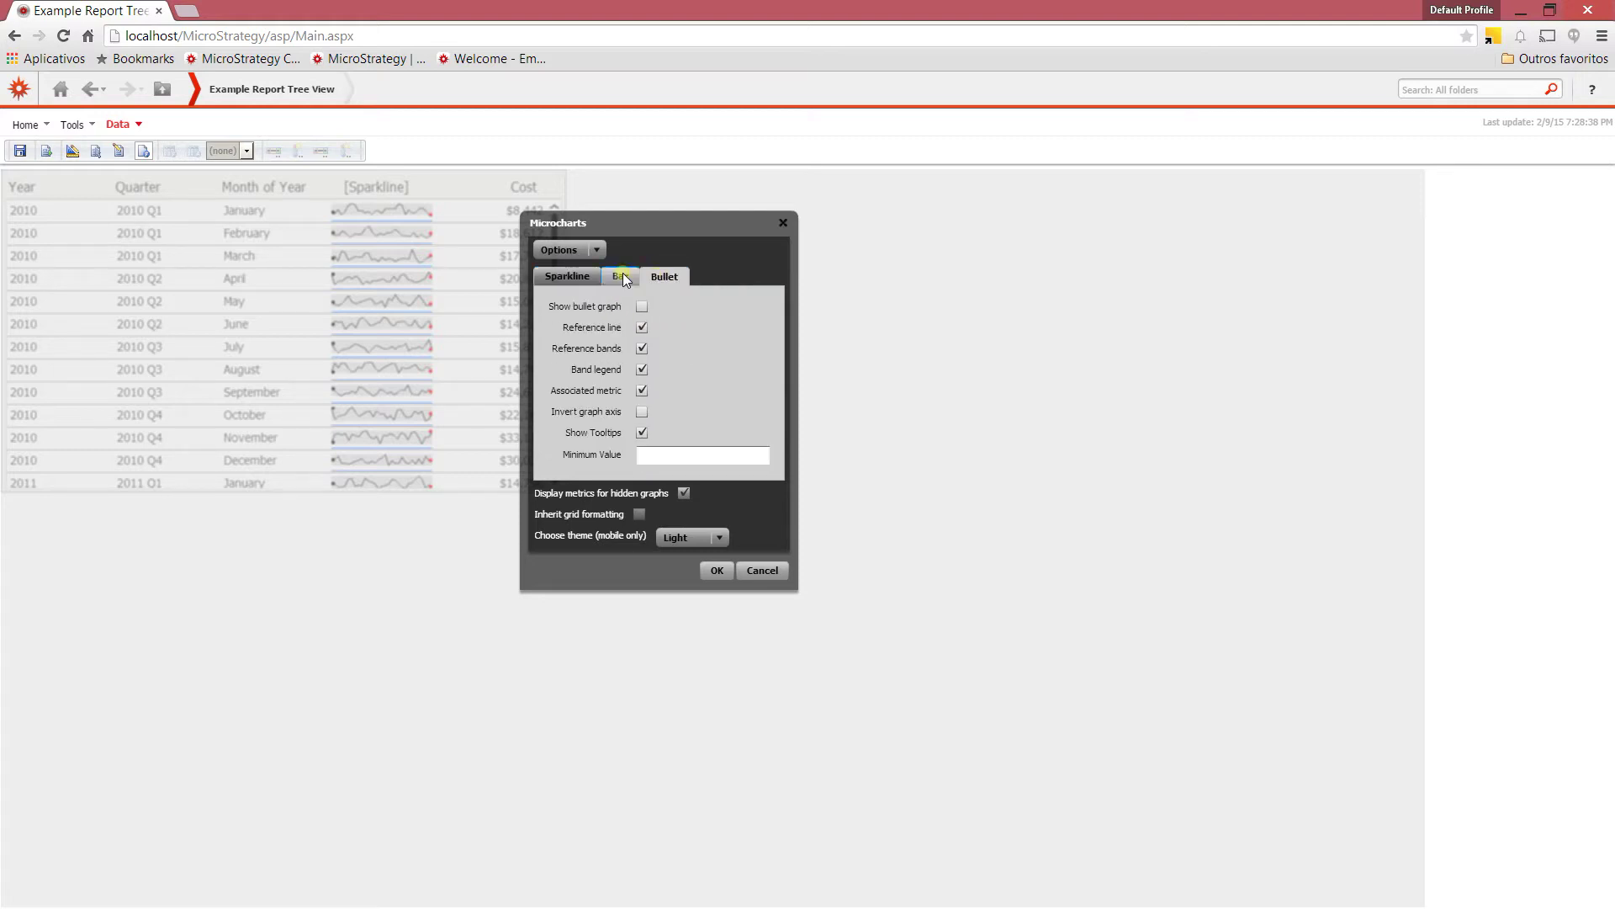
{"action": "left_click", "coordinate": [621, 277]}
{"action": "left_click", "coordinate": [581, 278]}
{"action": "left_click", "coordinate": [620, 278]}
{"action": "left_click", "coordinate": [659, 282]}
{"action": "left_click", "coordinate": [572, 278]}
{"action": "left_click", "coordinate": [620, 277]}
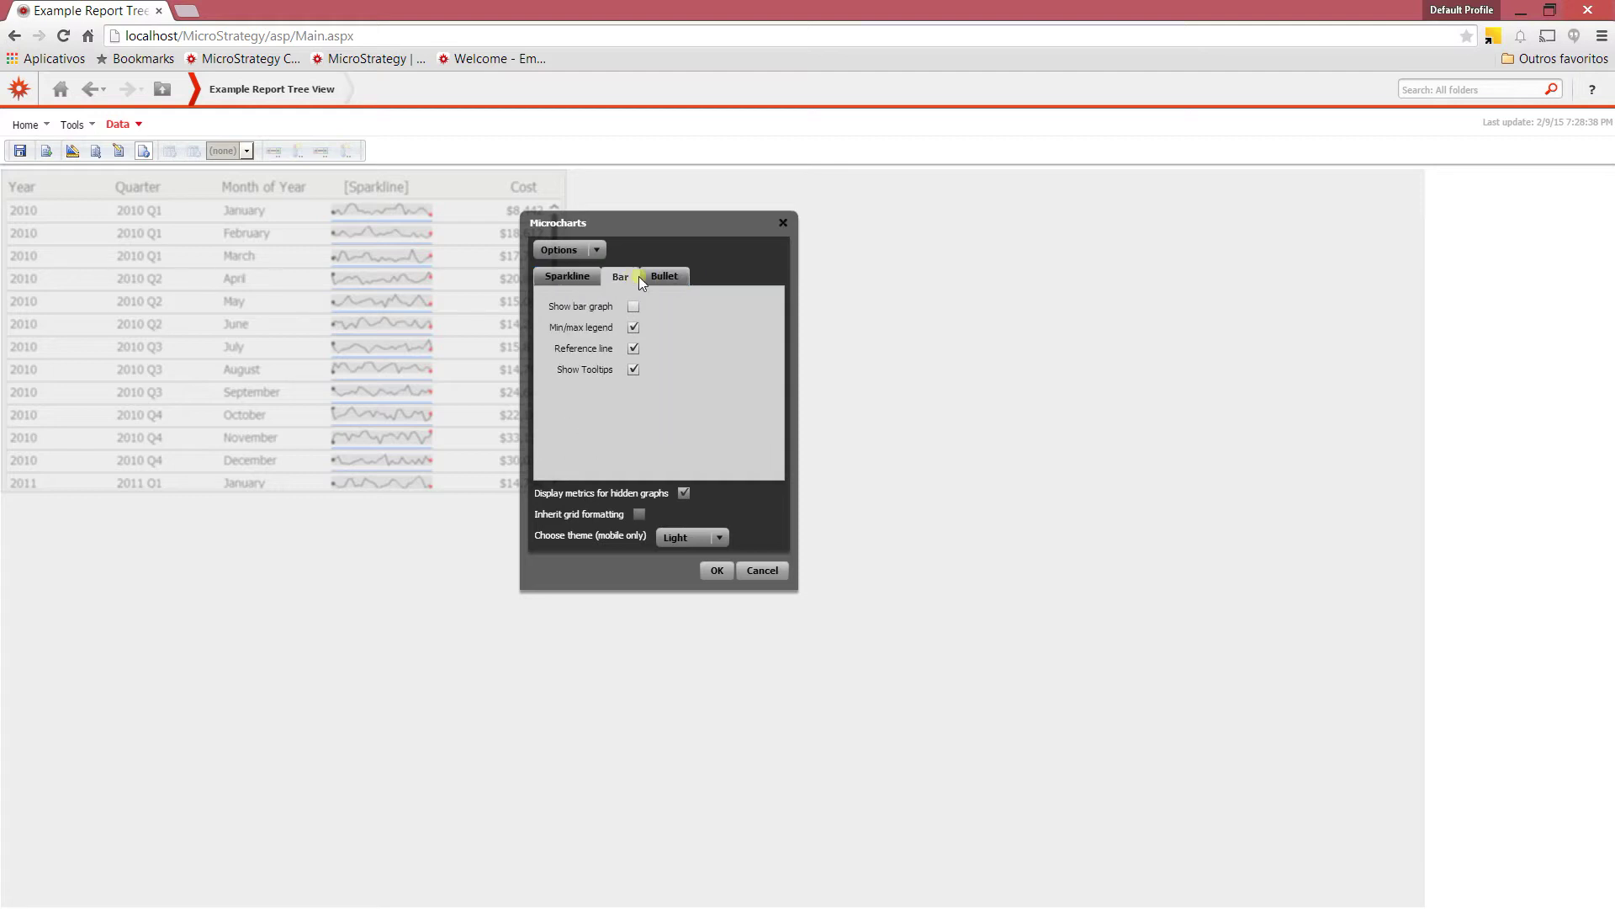
- Turn off the display of metrics for hidden graphs, enable Tree display in the Mode settings and apply the widget properties
{"action": "left_click", "coordinate": [663, 277]}
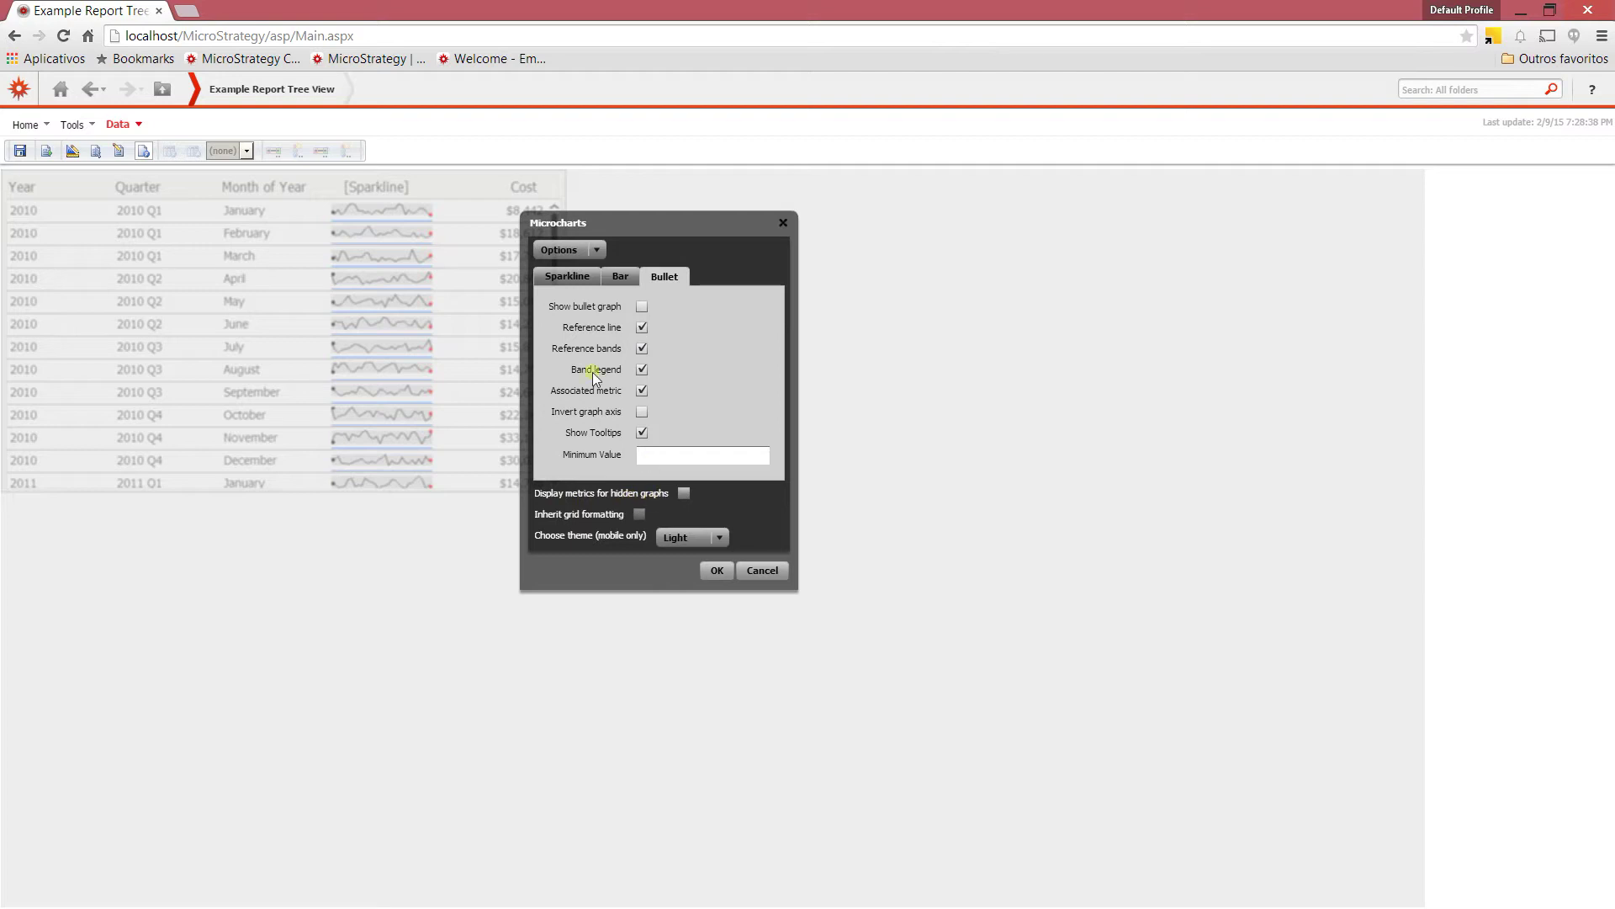
{"action": "left_click", "coordinate": [565, 250]}
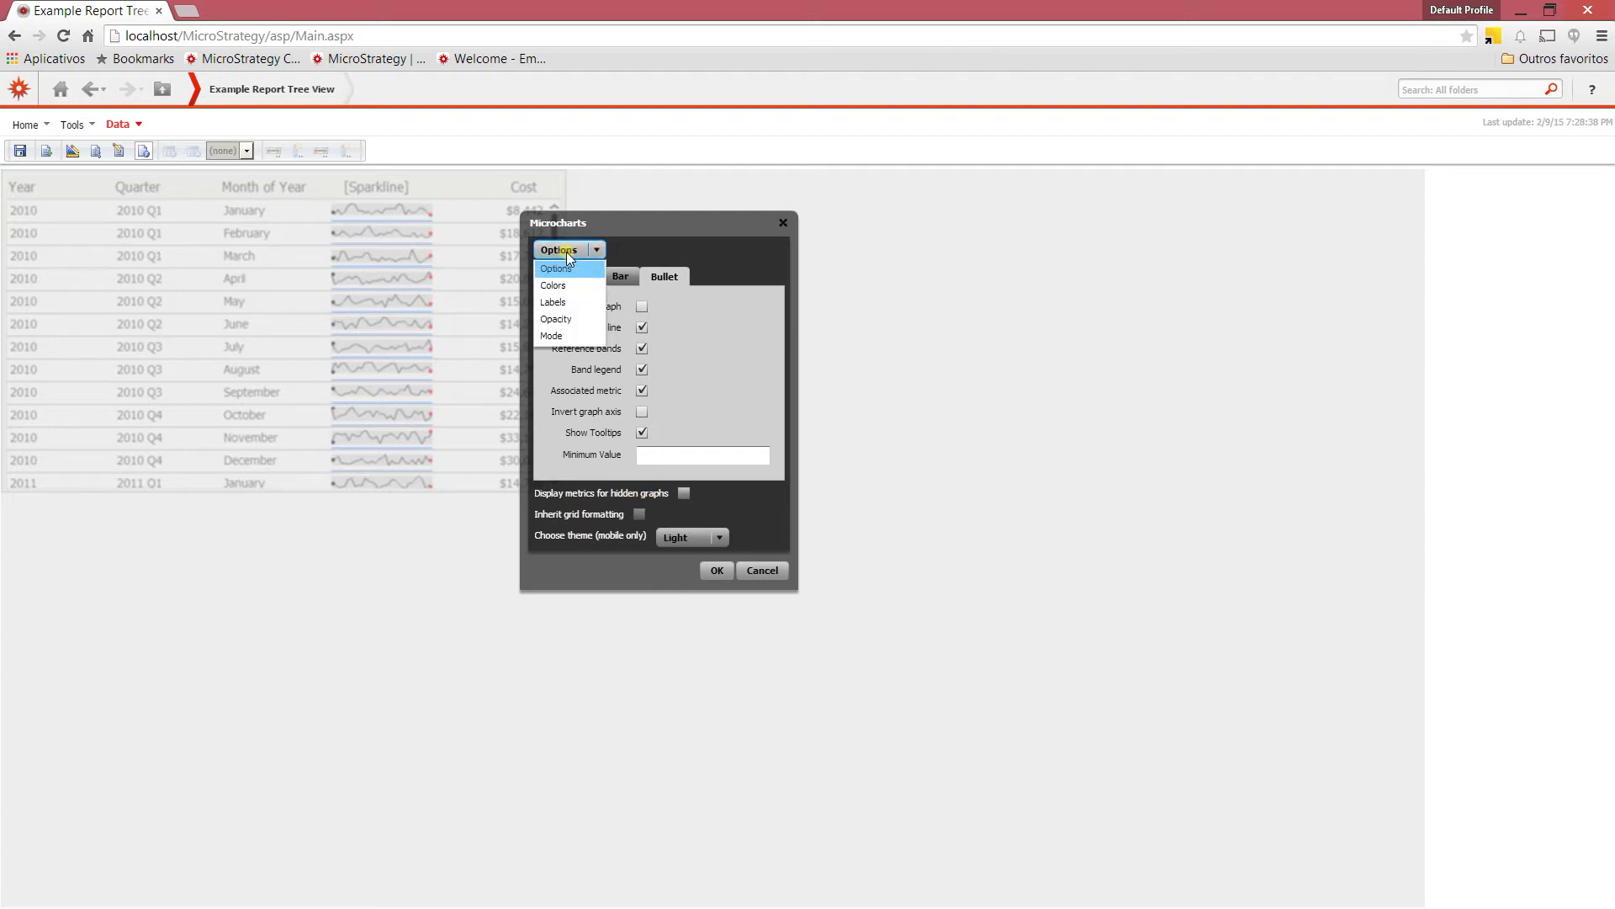
{"action": "left_click", "coordinate": [568, 339]}
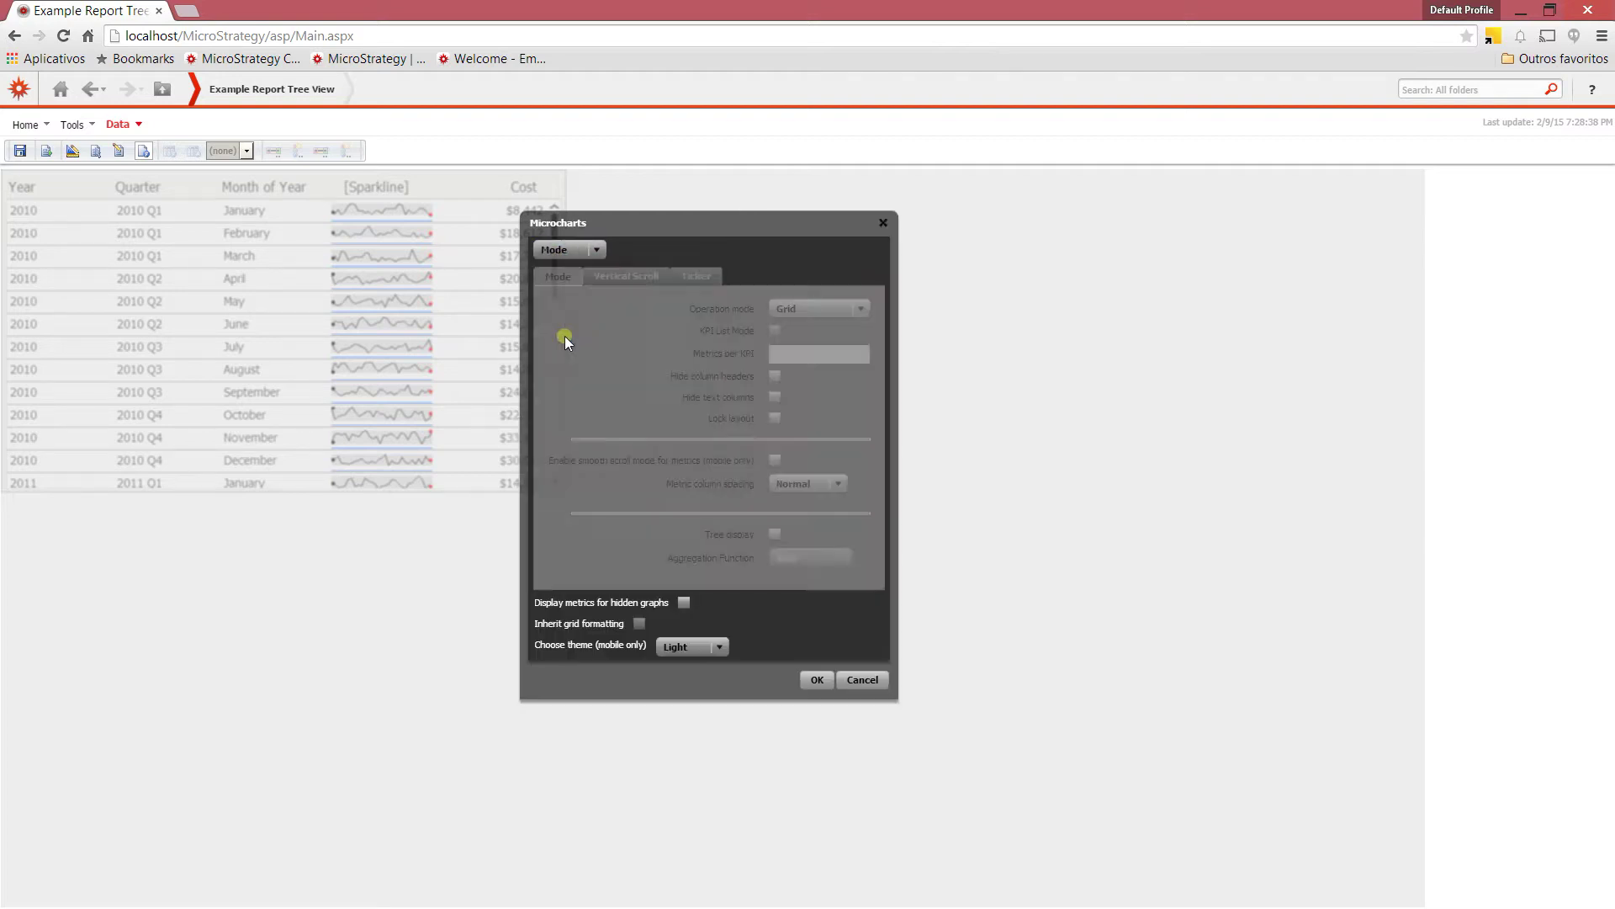
{"action": "left_click", "coordinate": [774, 535]}
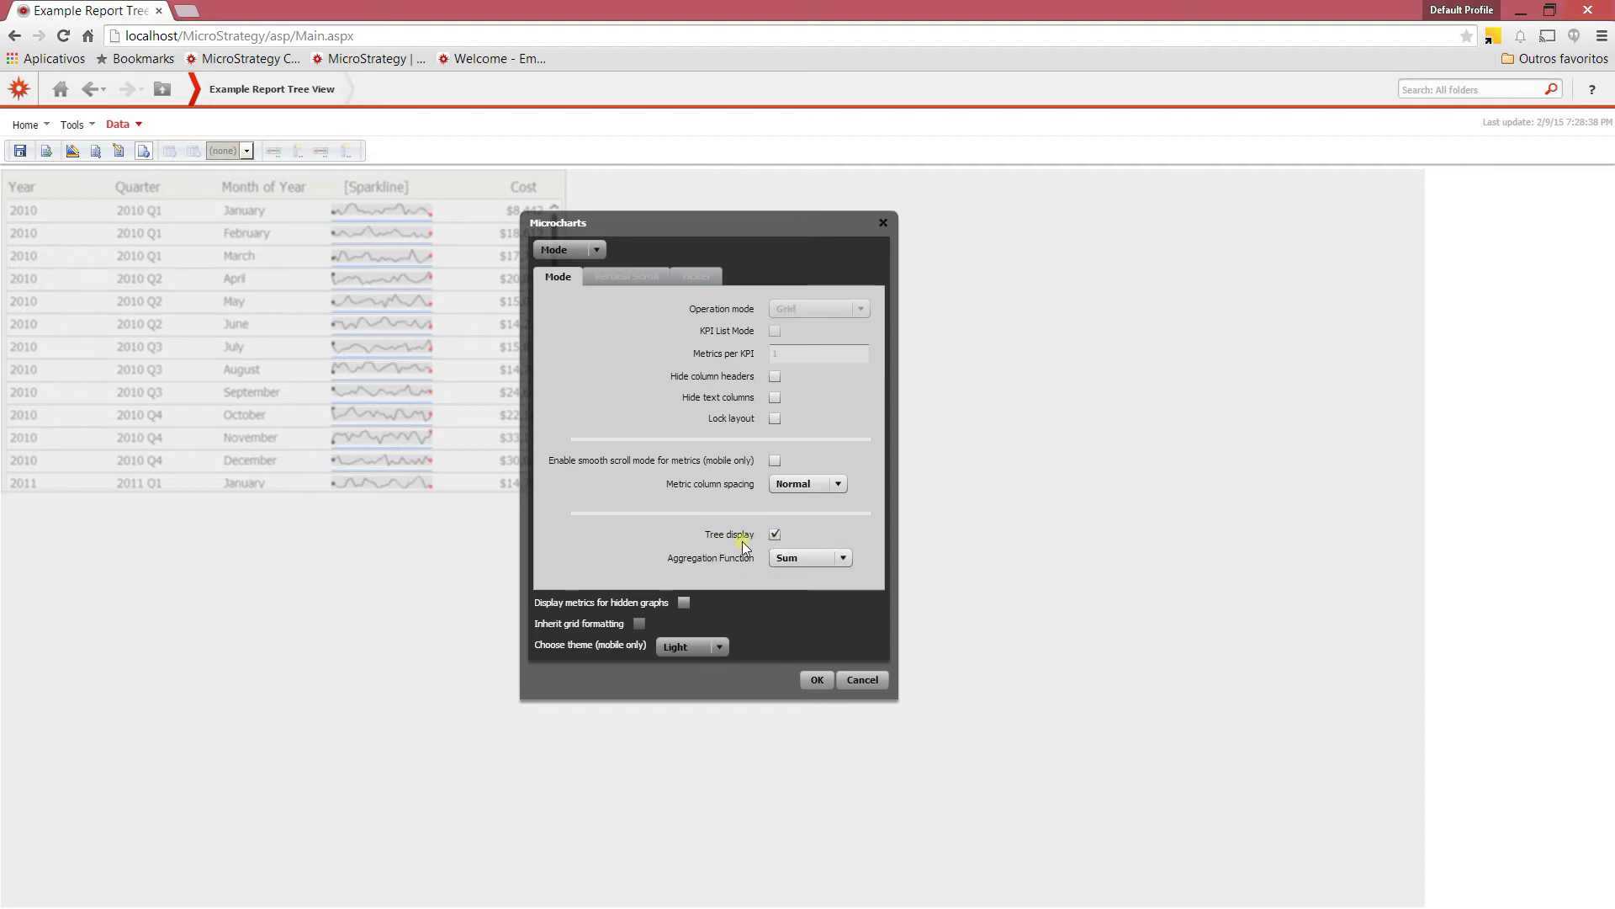
{"action": "left_click", "coordinate": [818, 683]}
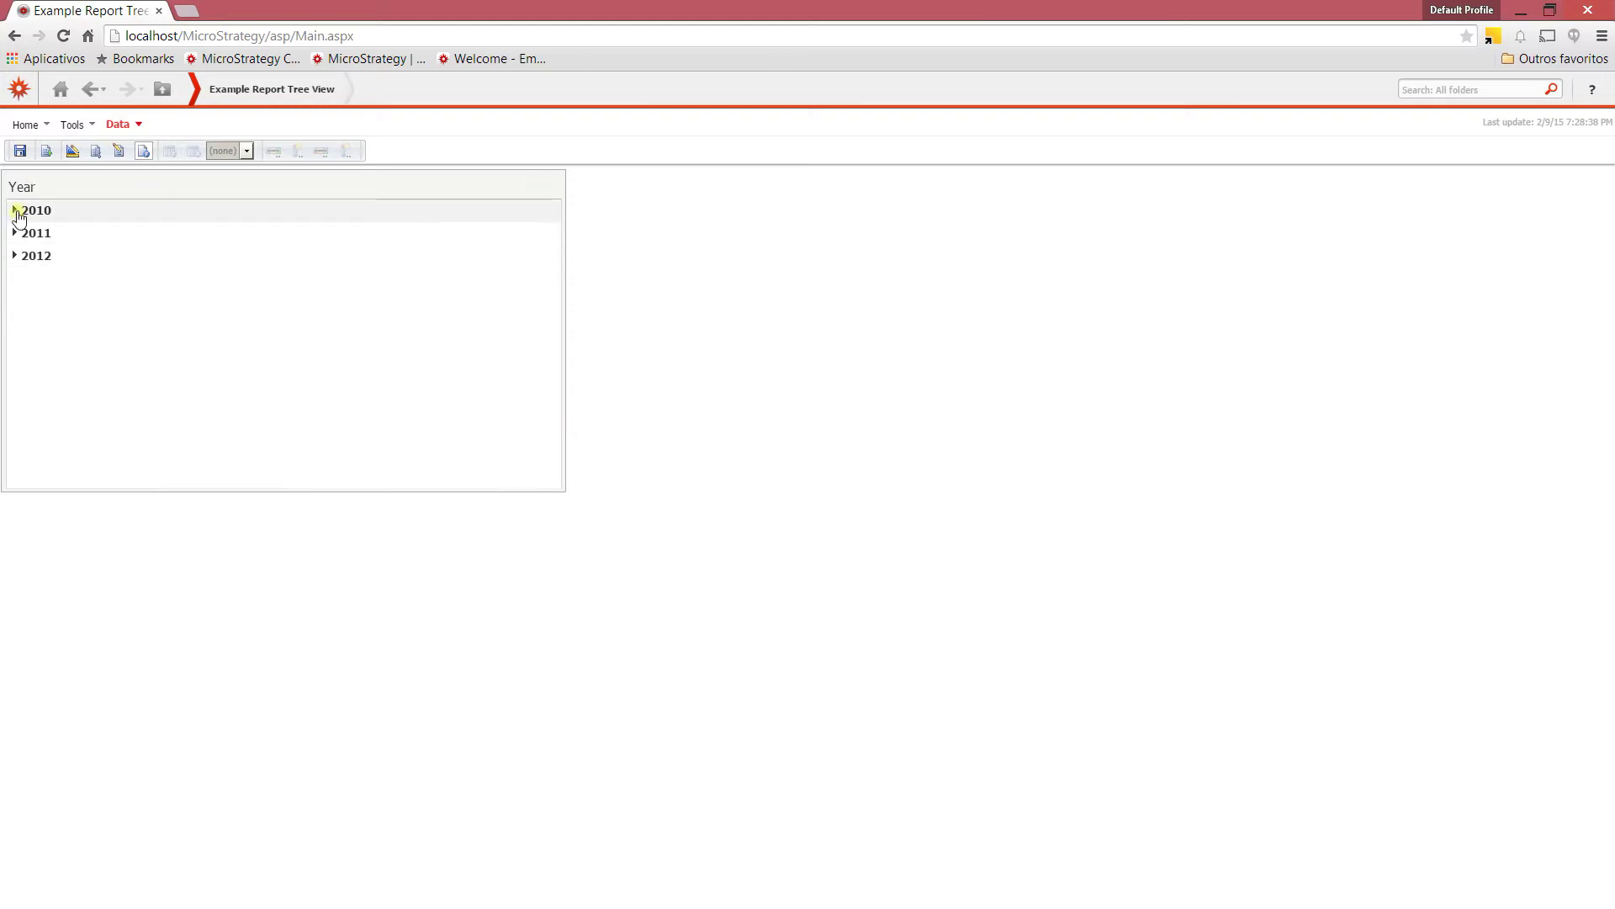
- Expand 2010 down to its Q1 months in the tree and compare it with the grid's Day, Cost and Profit columns in design mode
{"action": "left_click", "coordinate": [14, 211]}
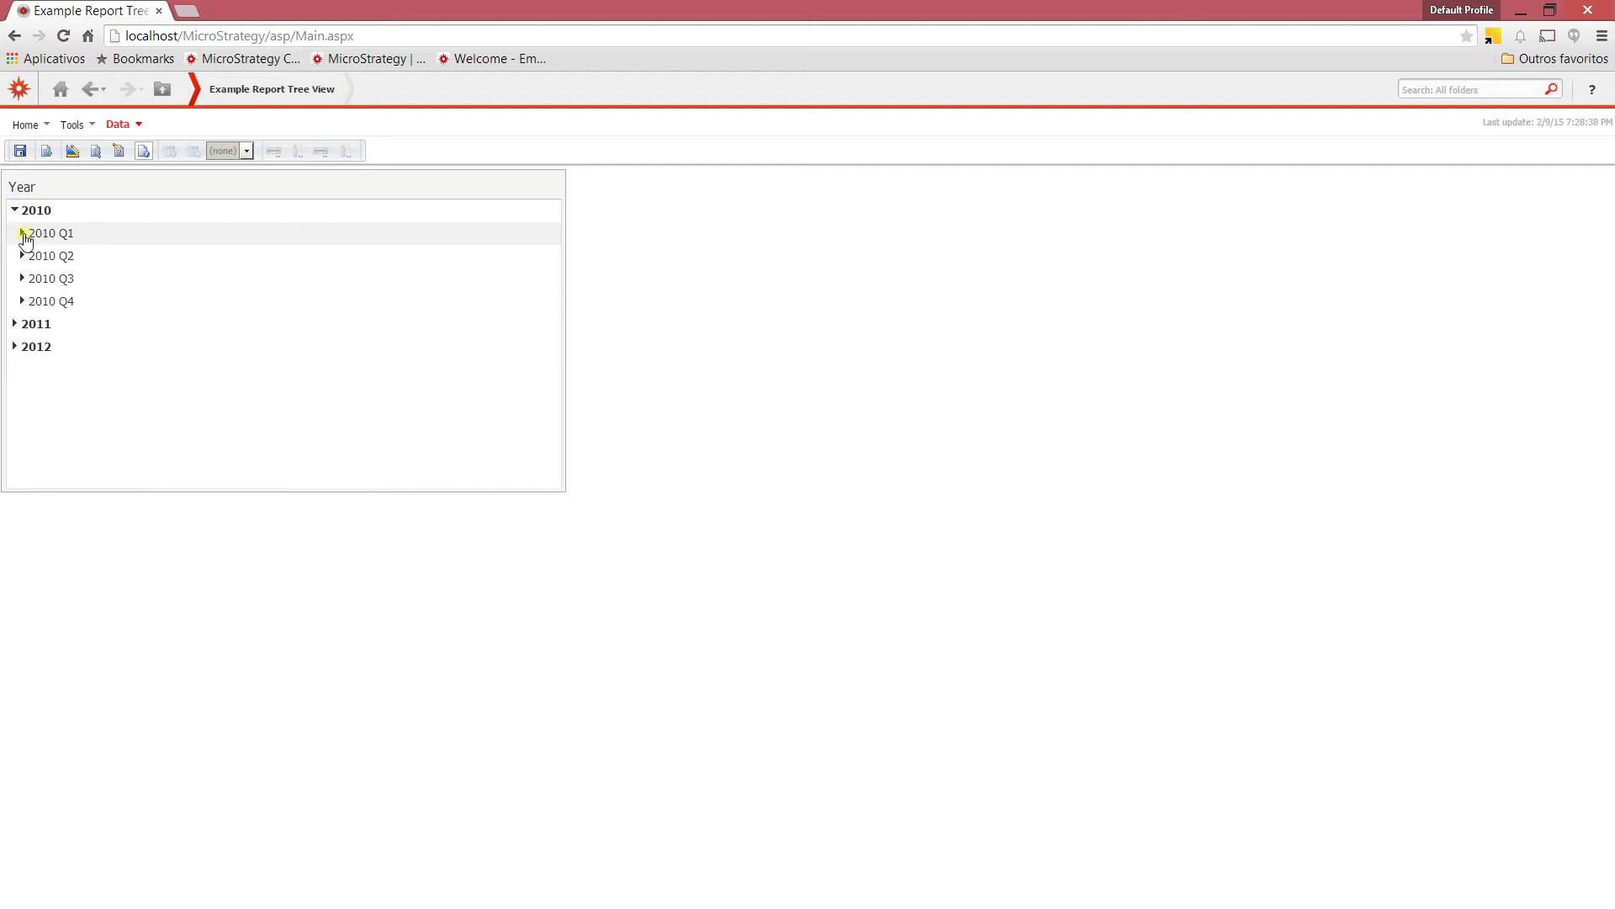
{"action": "left_click", "coordinate": [23, 234]}
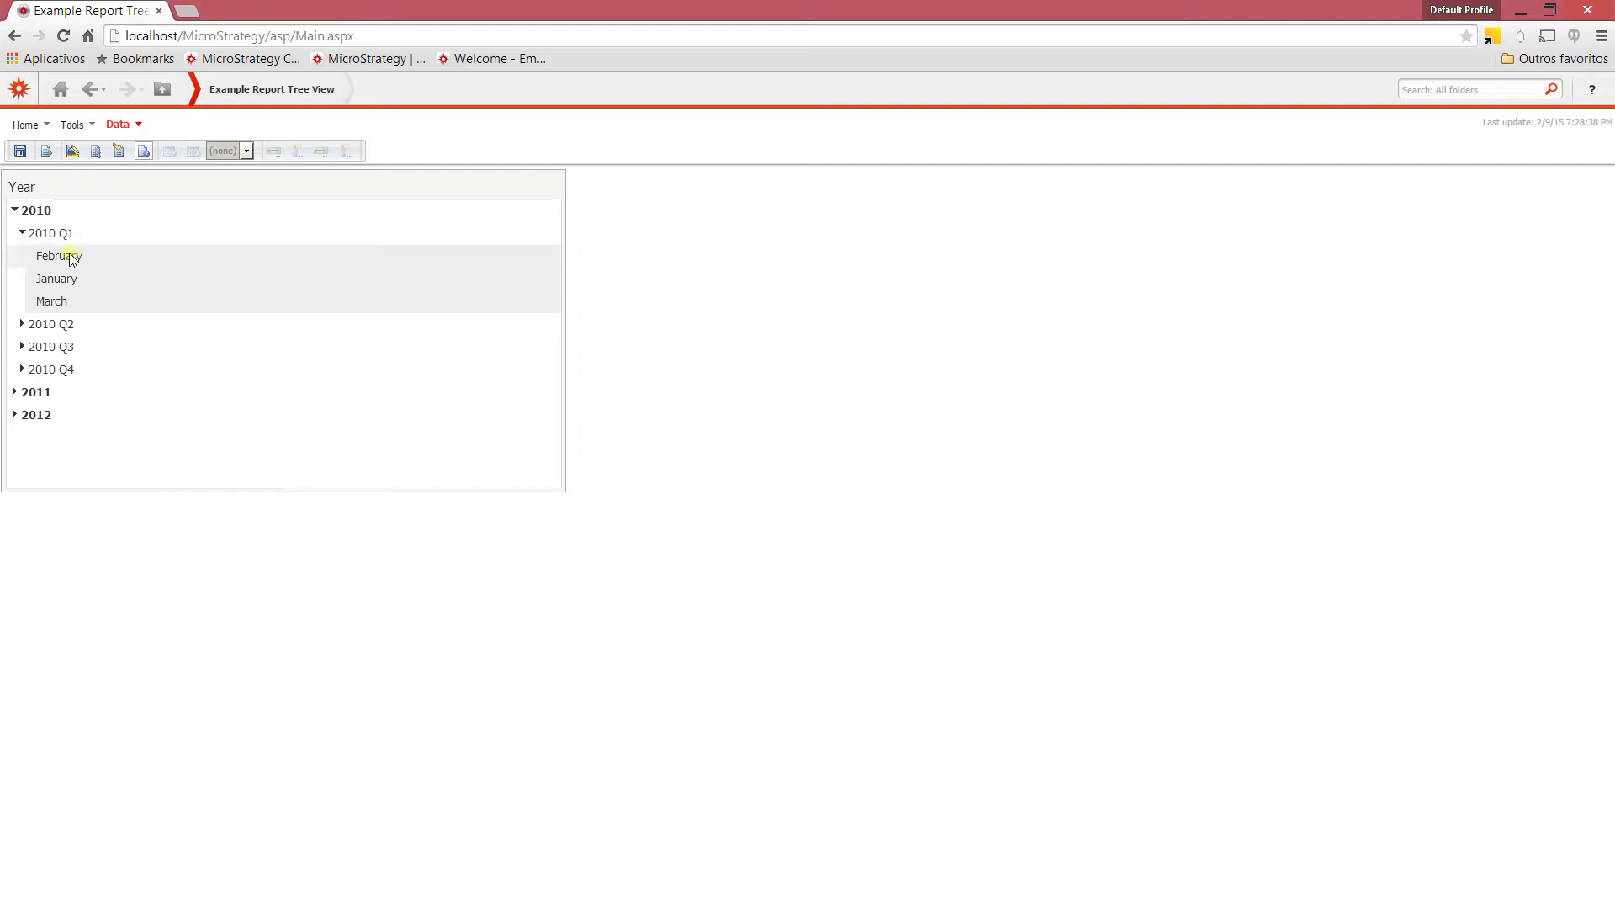
{"action": "left_click", "coordinate": [72, 150]}
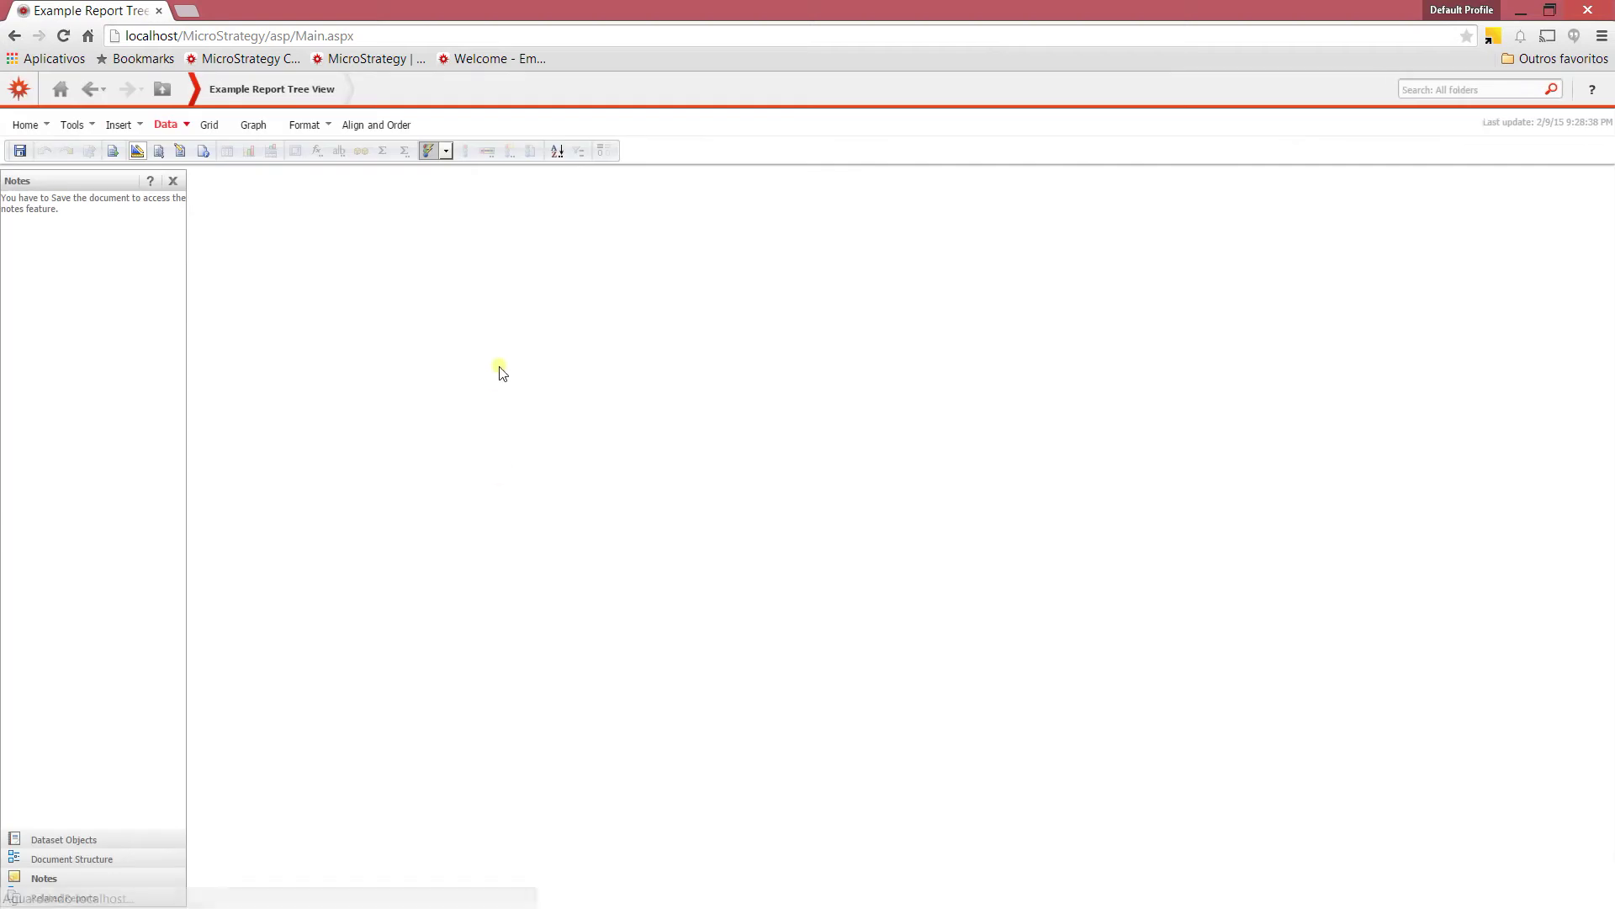
{"action": "left_click", "coordinate": [390, 291]}
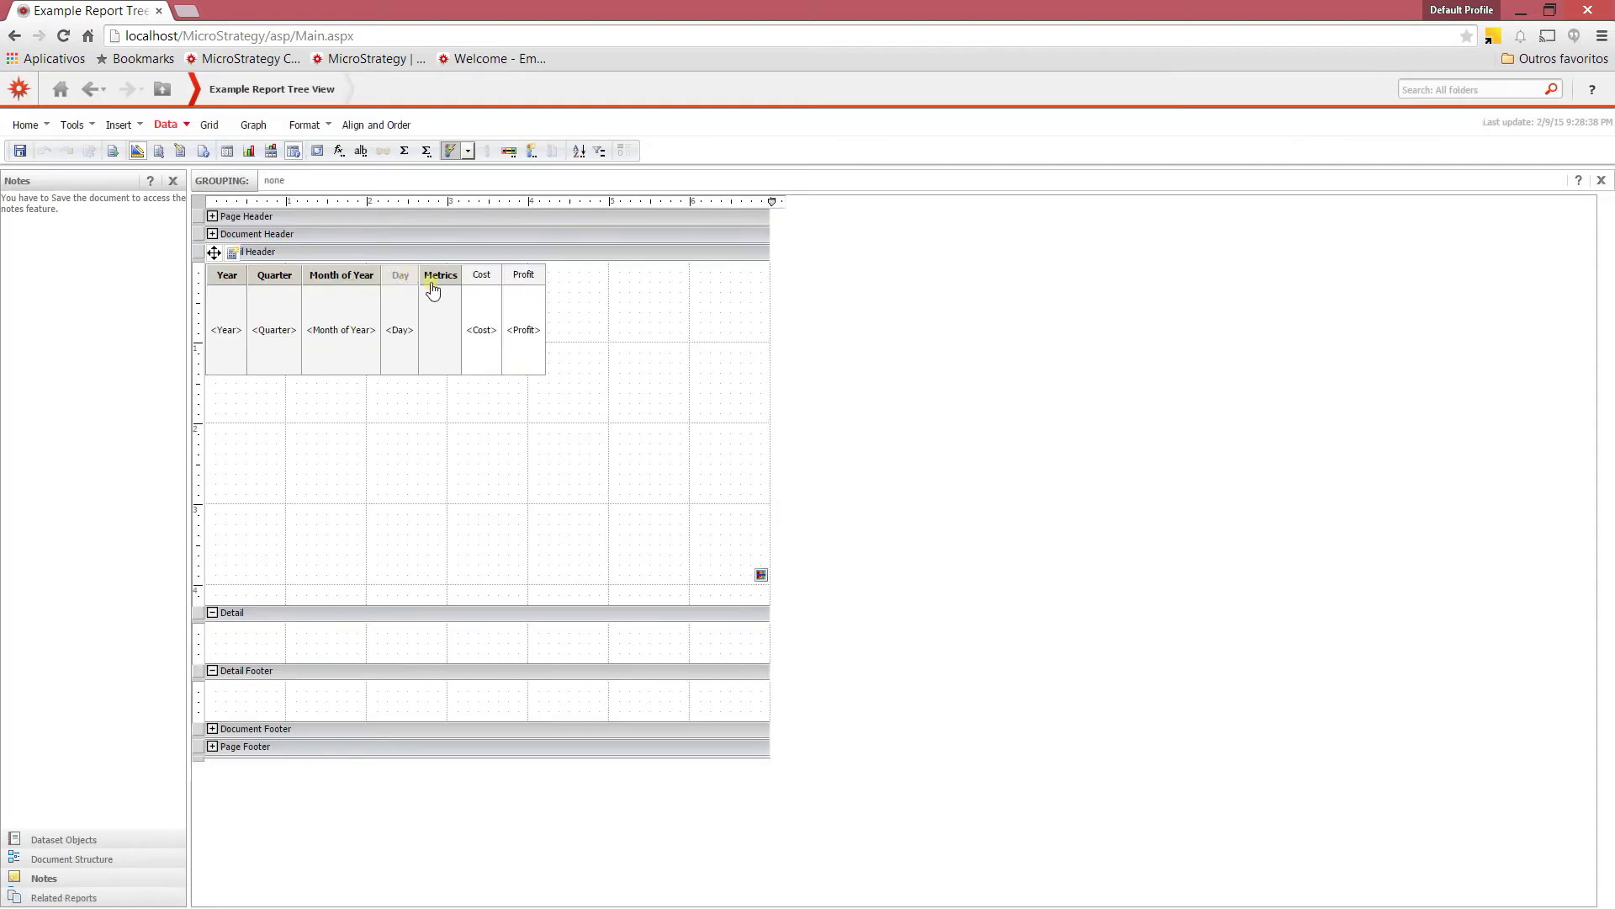
{"action": "left_click", "coordinate": [477, 287]}
{"action": "left_click", "coordinate": [523, 286]}
{"action": "left_click", "coordinate": [404, 288]}
{"action": "left_click", "coordinate": [149, 157]}
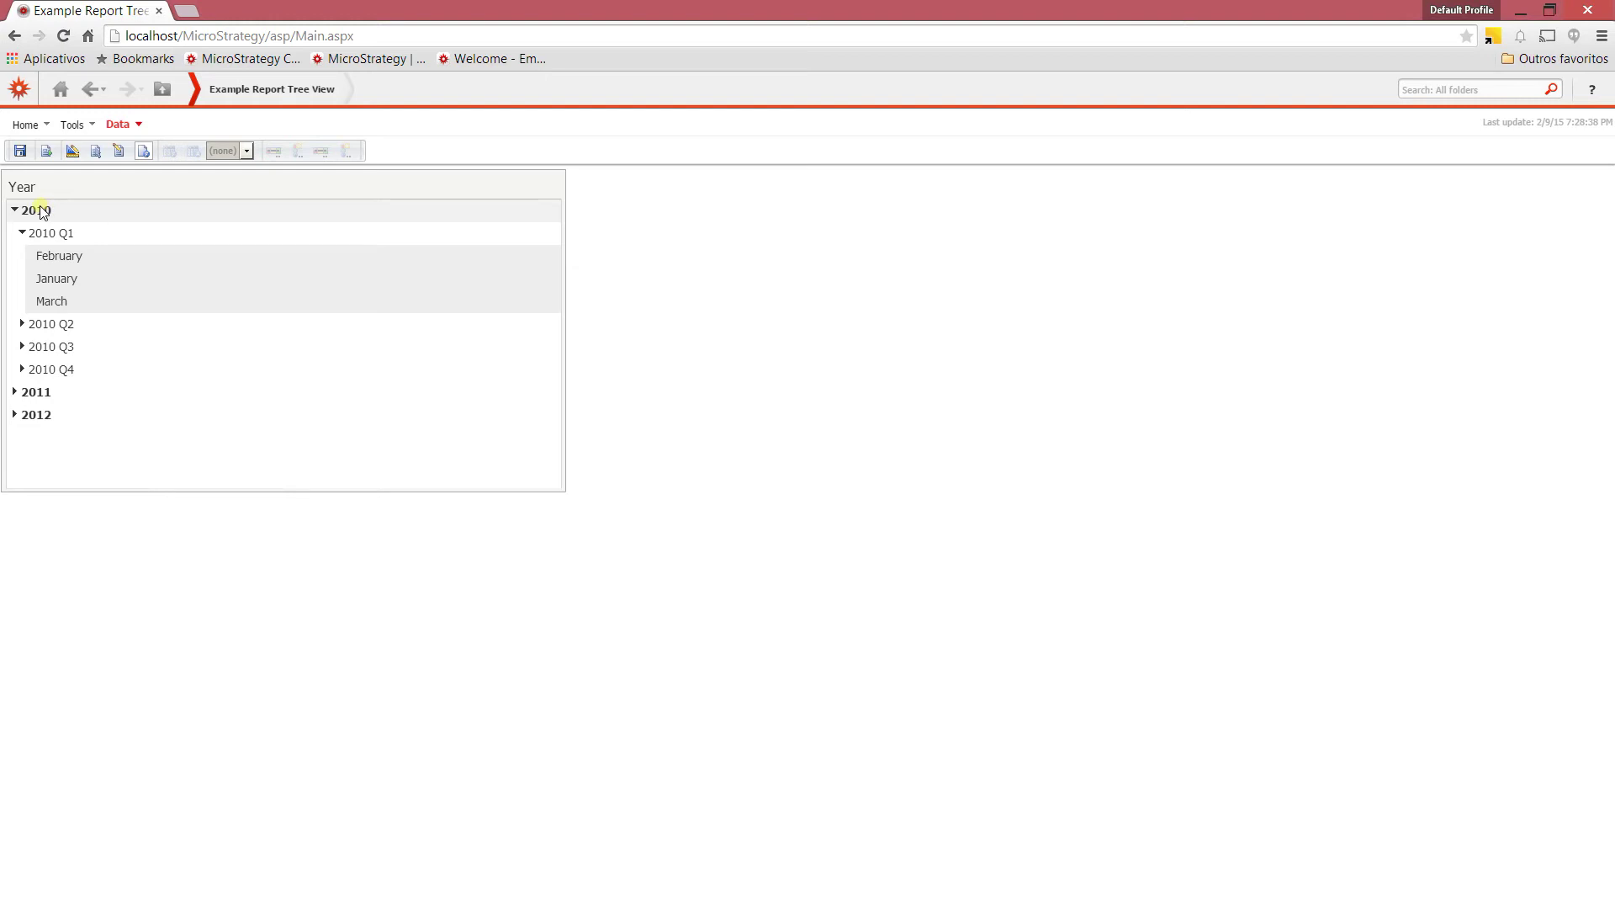
{"action": "left_click", "coordinate": [24, 233]}
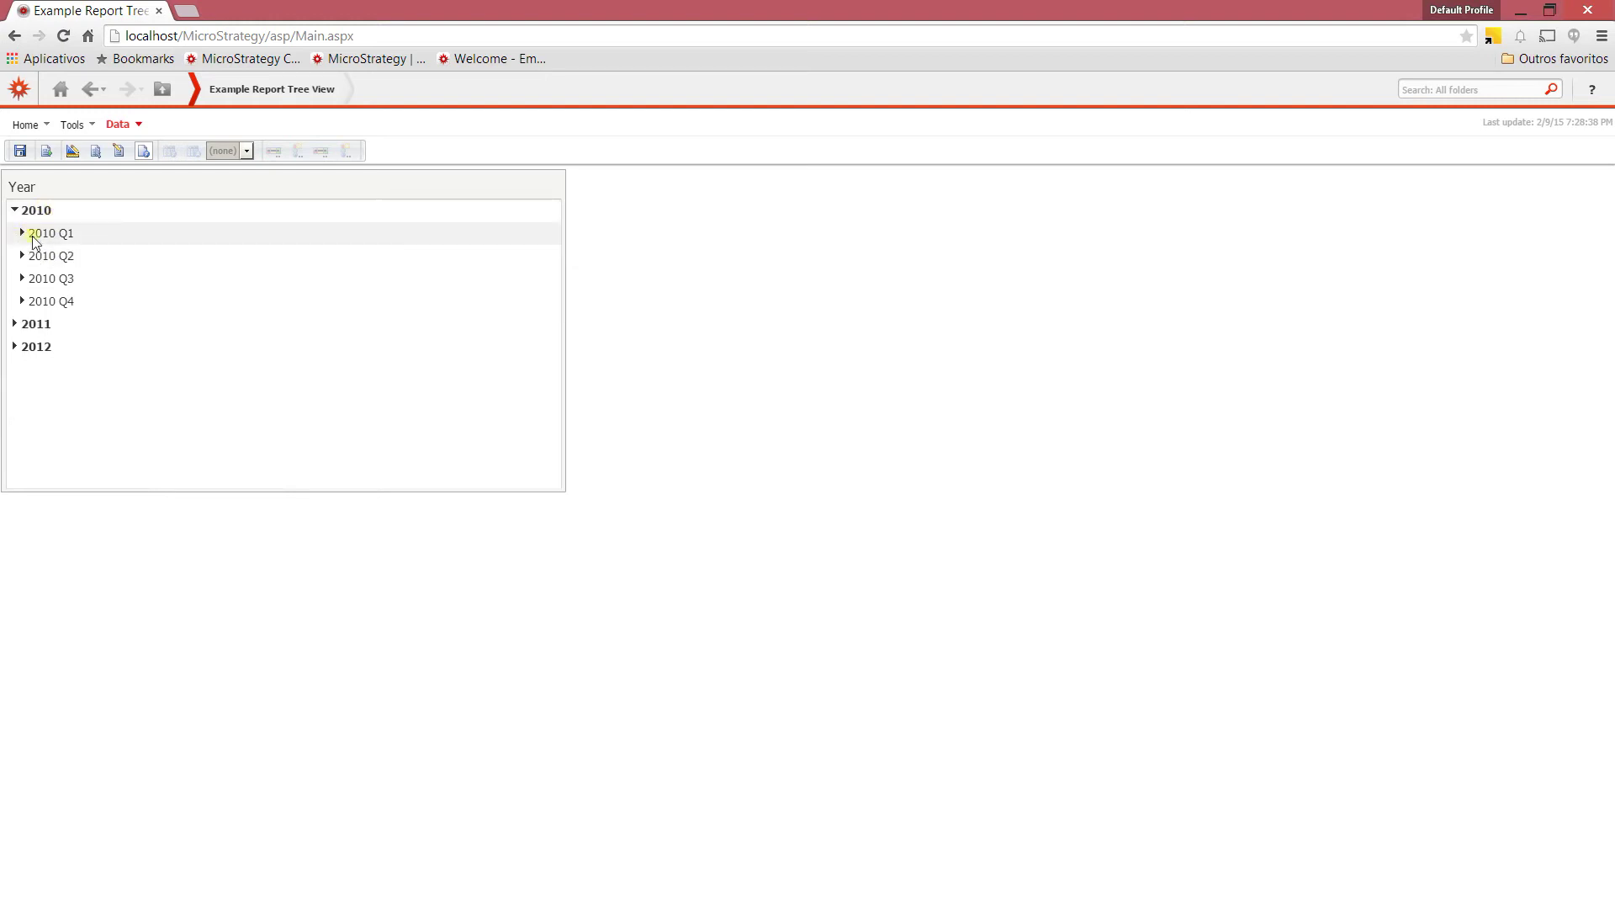
{"action": "left_click", "coordinate": [23, 233]}
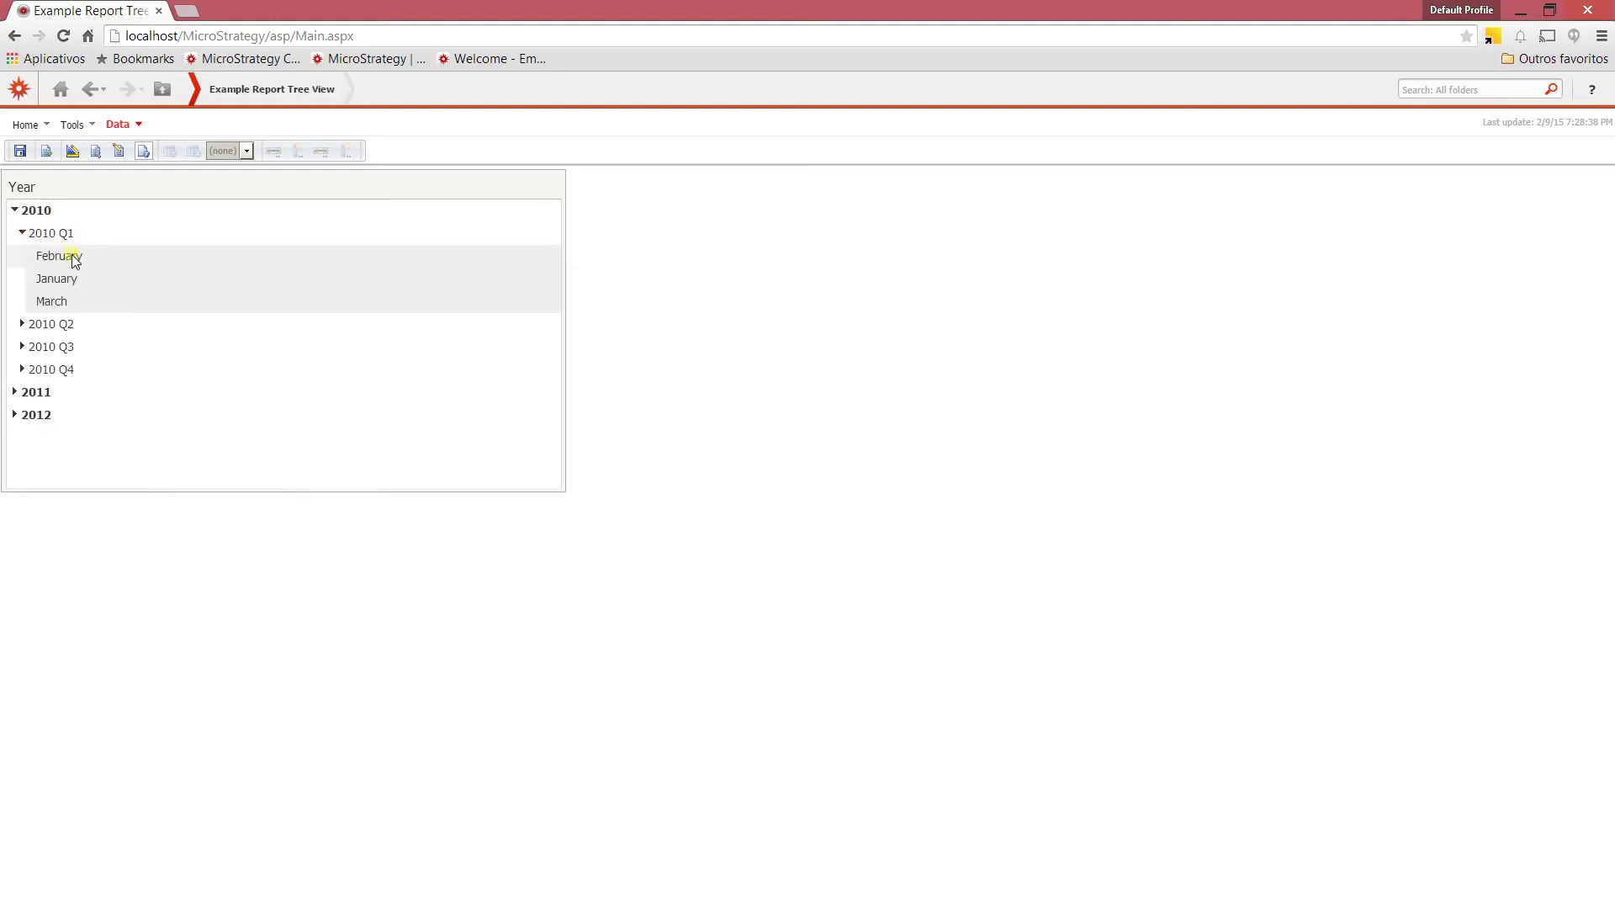
- In design mode, shrink the existing Detail Header grid to about 4.5 ruler units wide and insert a blank grid beside it
{"action": "left_click", "coordinate": [74, 152]}
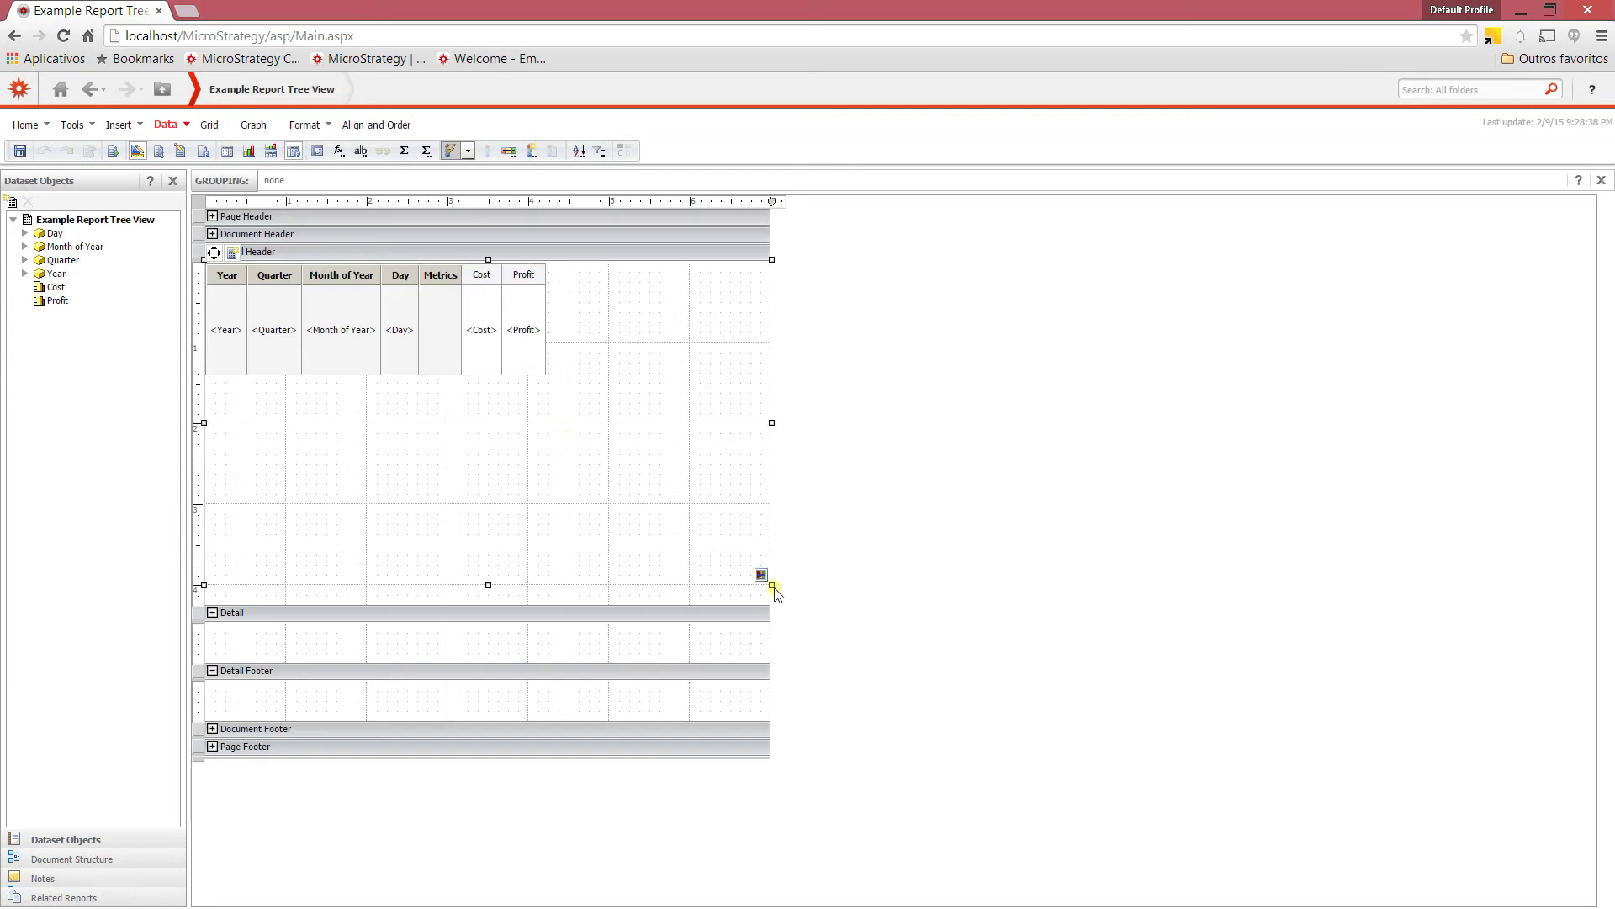
{"action": "left_click_drag", "start_coordinate": [770, 583], "coordinate": [579, 486]}
{"action": "left_click", "coordinate": [119, 125]}
{"action": "left_click", "coordinate": [166, 253]}
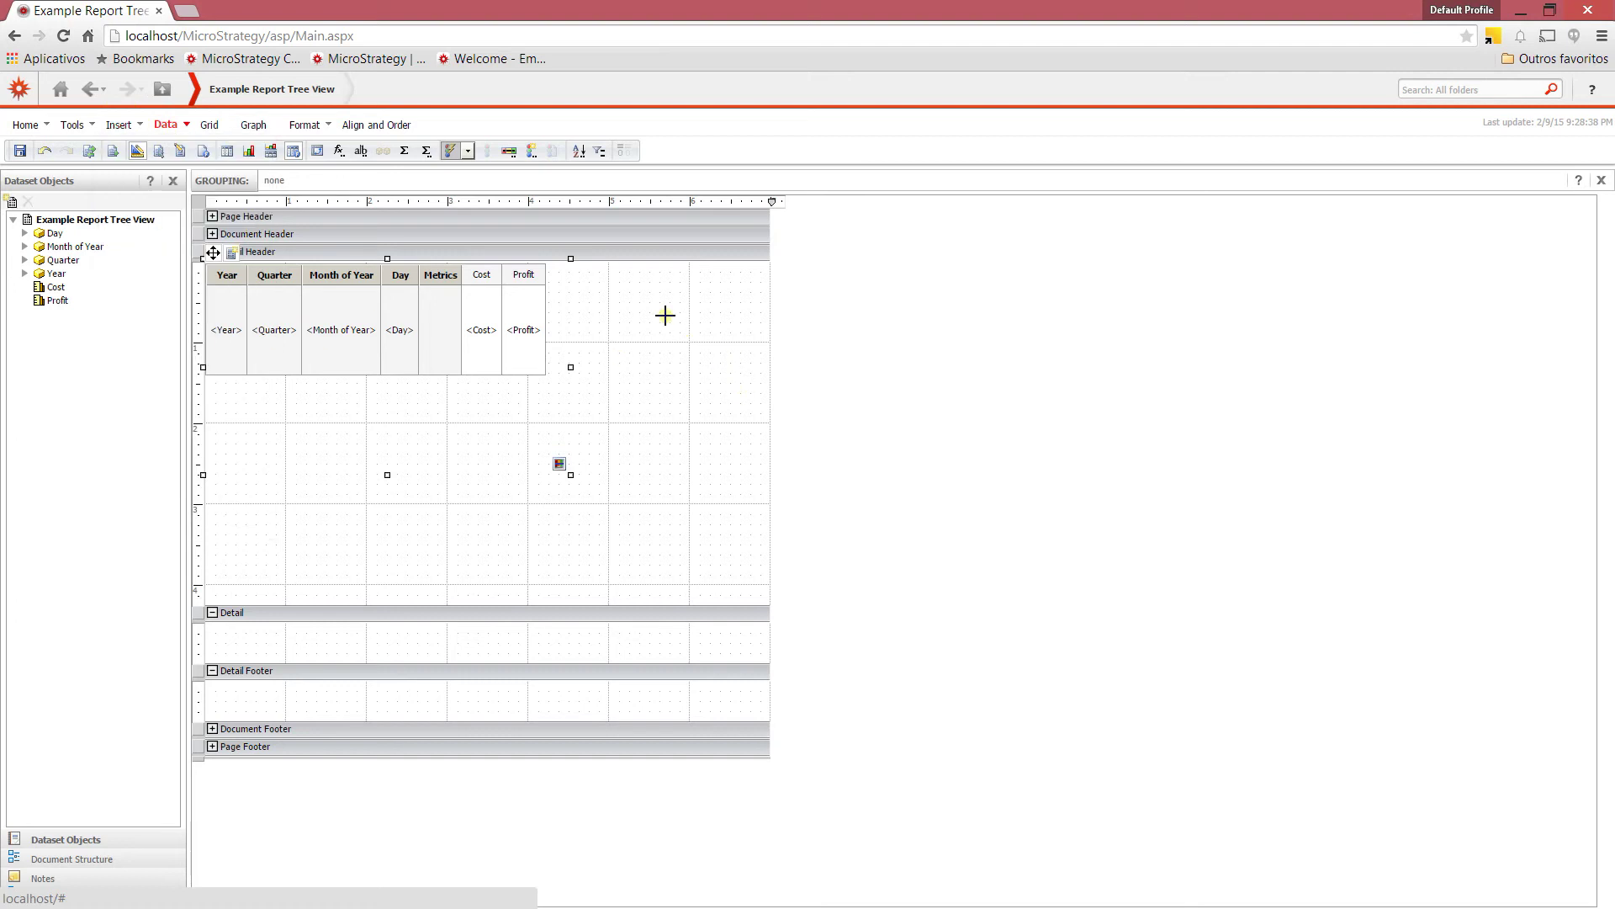
{"action": "left_click_drag", "start_coordinate": [642, 291], "coordinate": [1024, 534]}
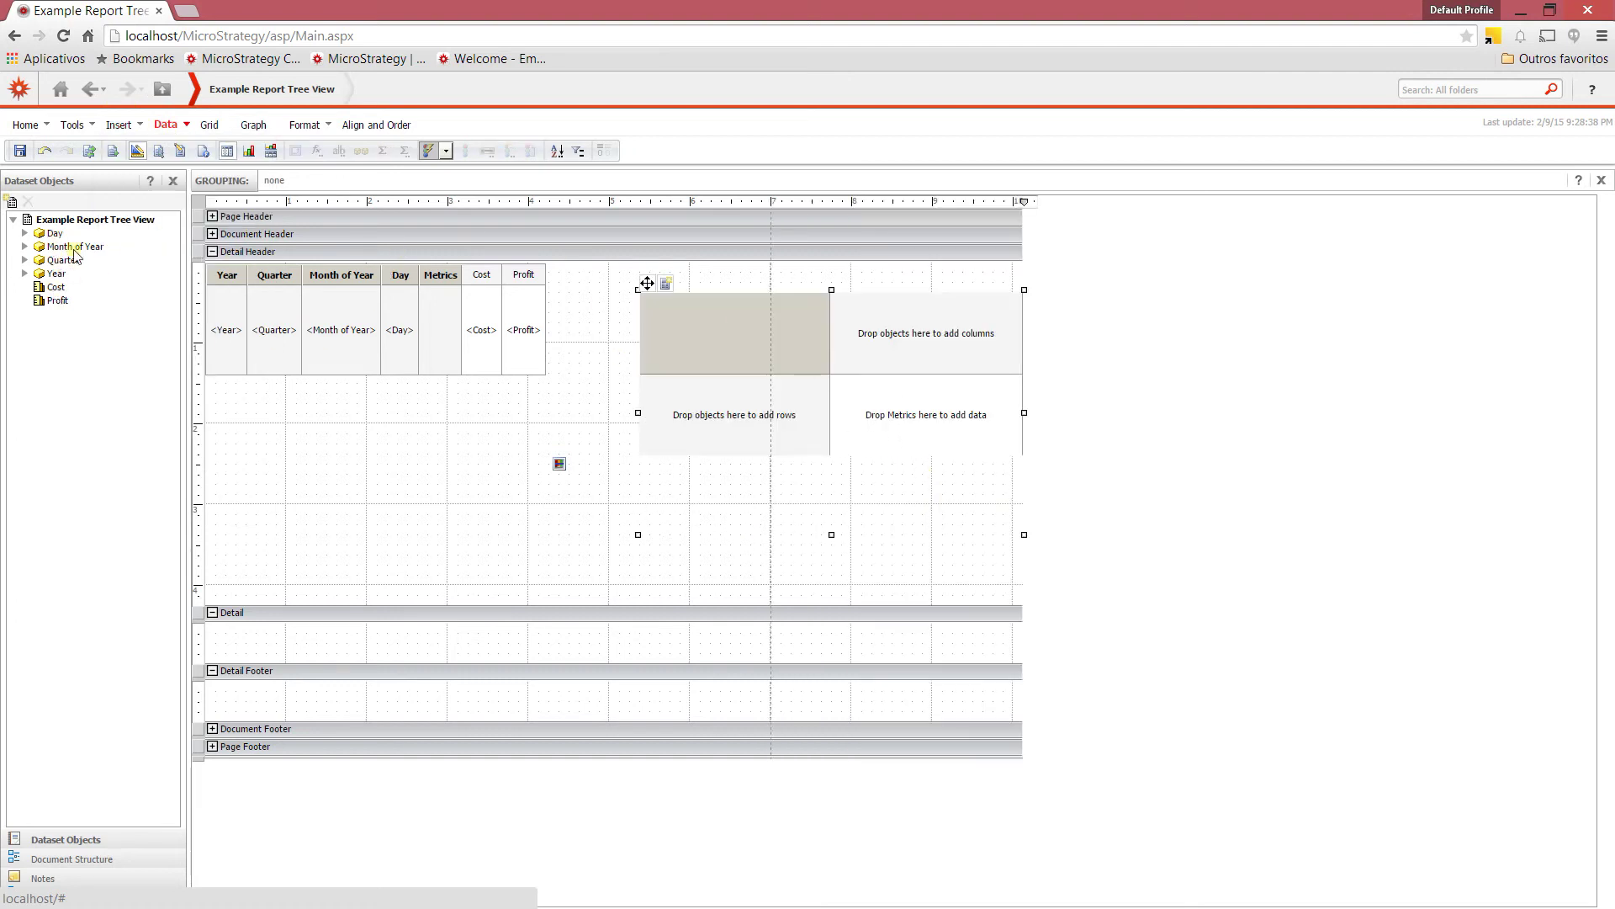
- Place the Day attribute on the rows of the blank grid and add Cost and Profit as its metrics
{"action": "left_click_drag", "start_coordinate": [53, 234], "coordinate": [674, 354]}
{"action": "left_click_drag", "start_coordinate": [64, 286], "coordinate": [884, 336]}
{"action": "left_click_drag", "start_coordinate": [57, 301], "coordinate": [953, 353]}
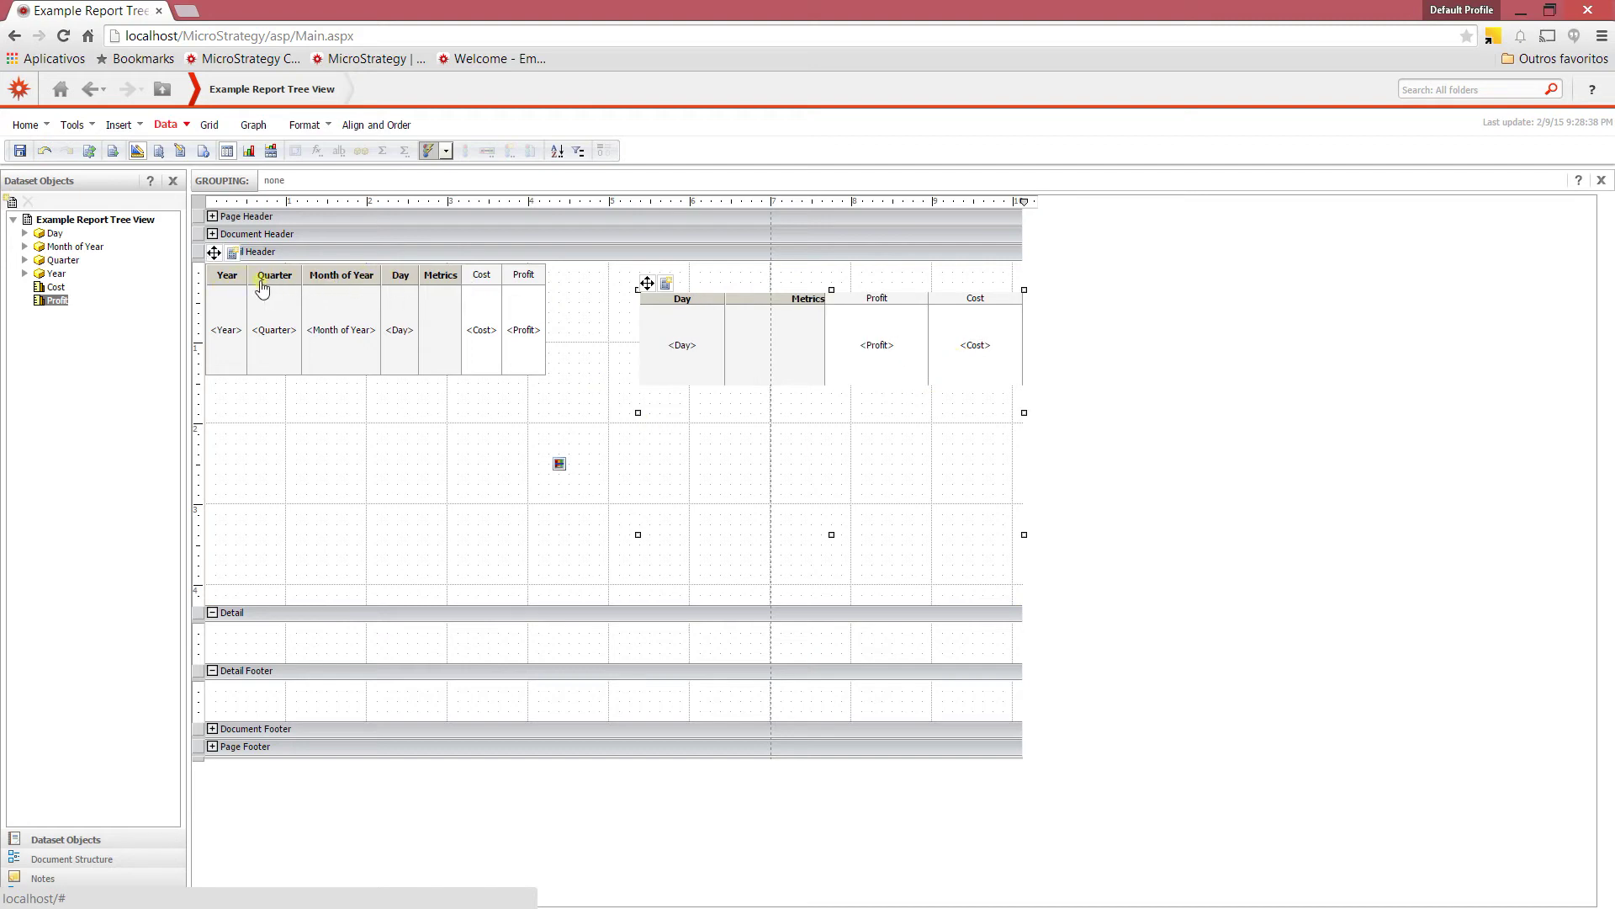
- Make Month of Year in the first grid a selector targeting the Day grid, with selections applied as a filter
{"action": "left_click", "coordinate": [330, 284]}
{"action": "right_click", "coordinate": [324, 280]}
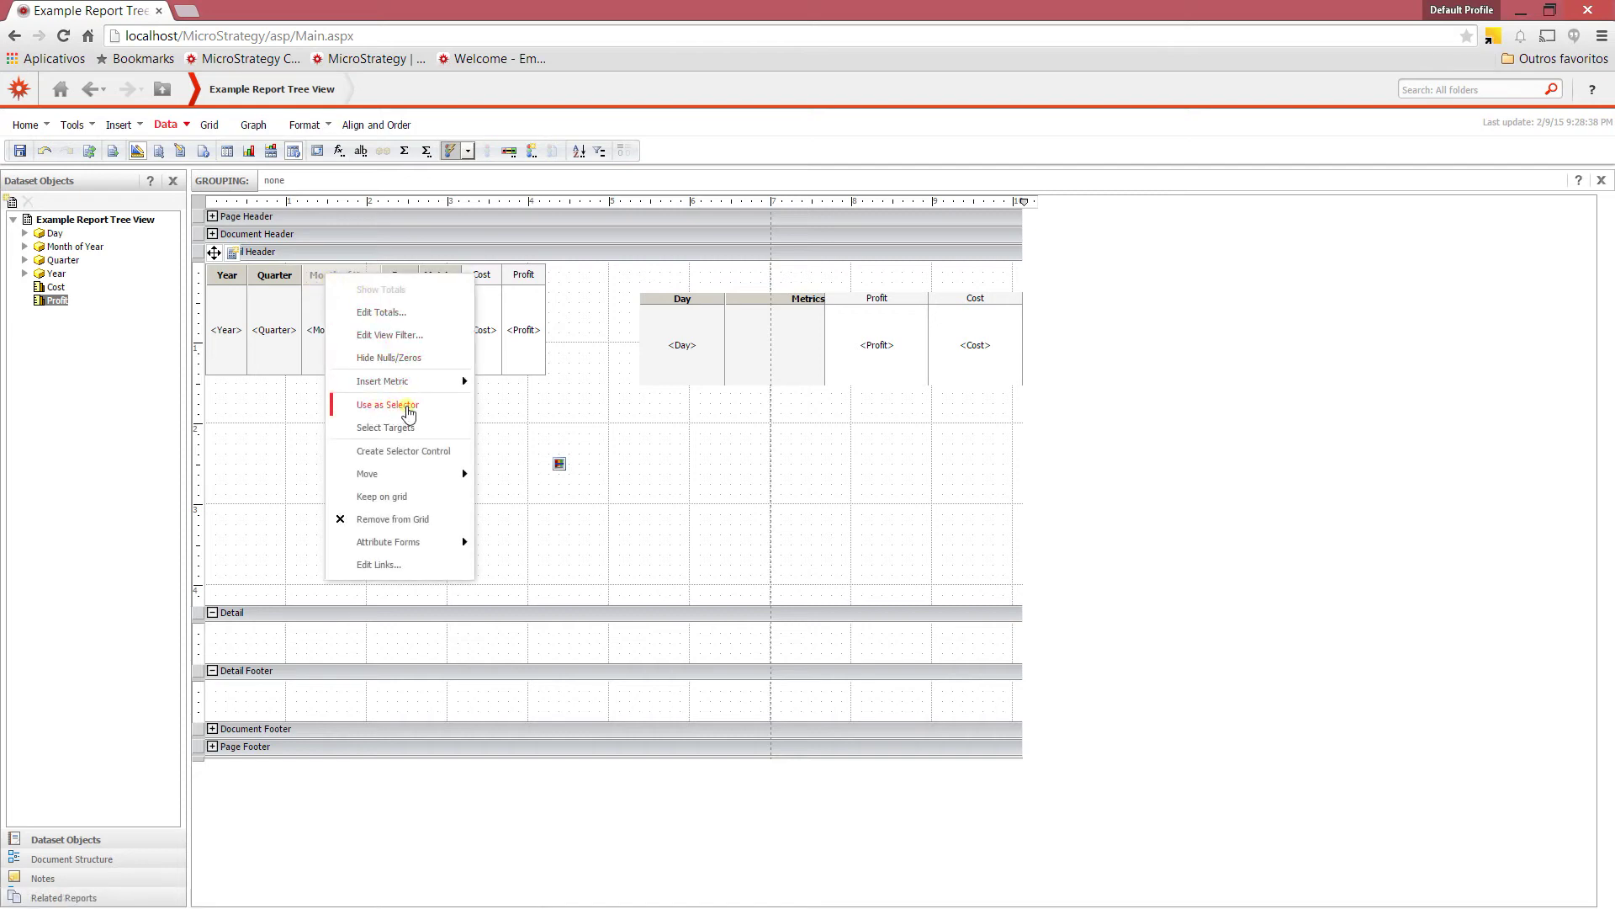
{"action": "left_click", "coordinate": [409, 405]}
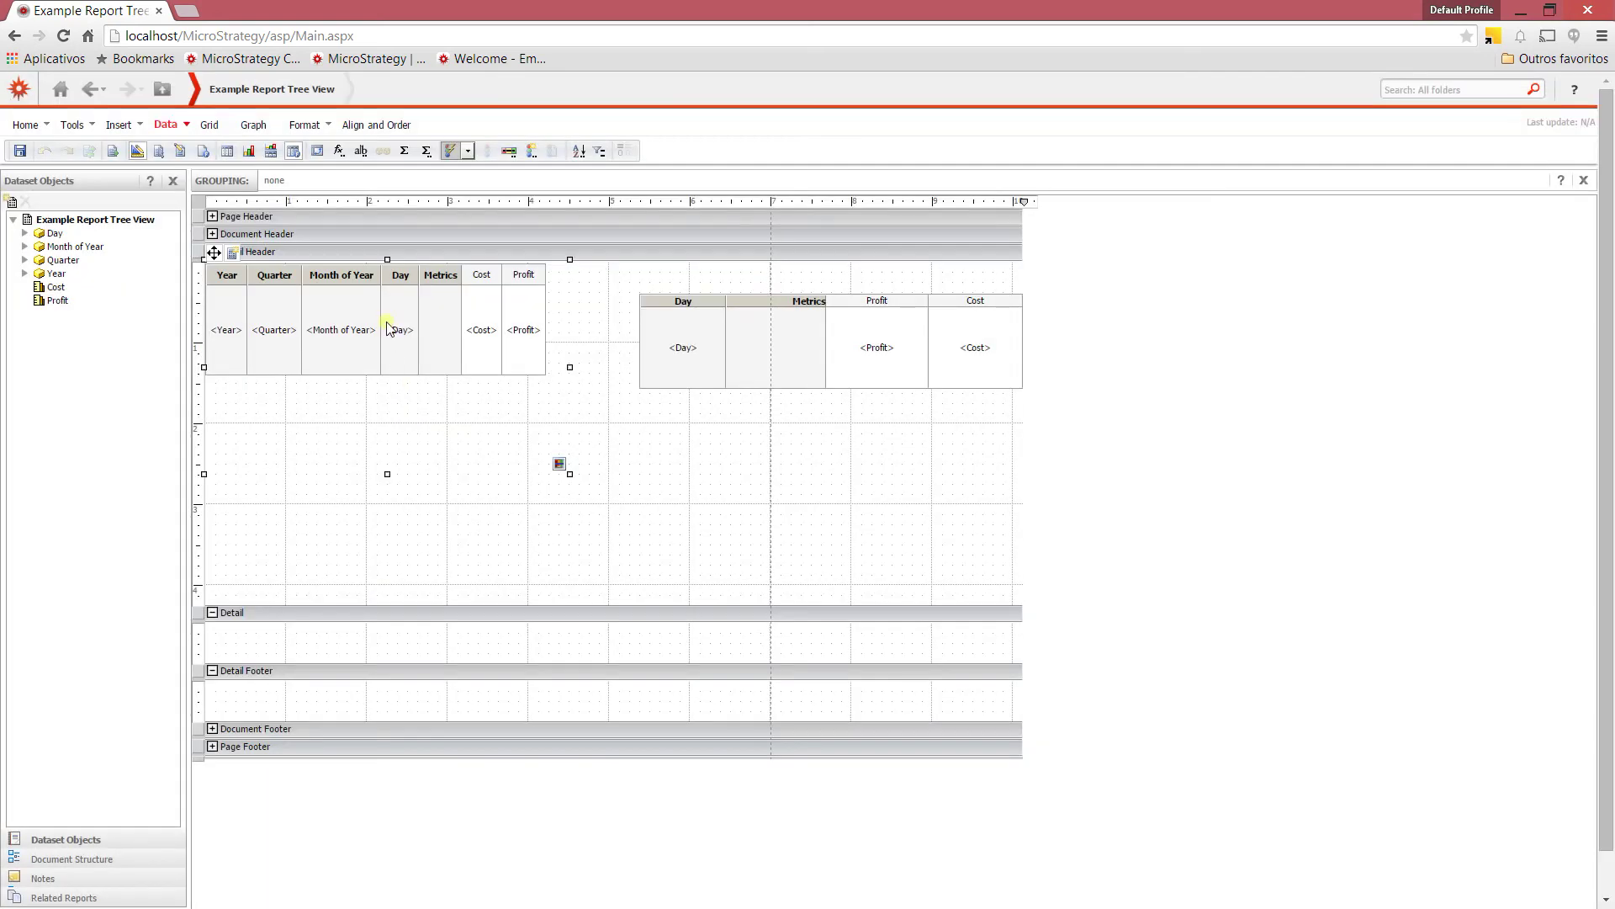
{"action": "right_click", "coordinate": [353, 285]}
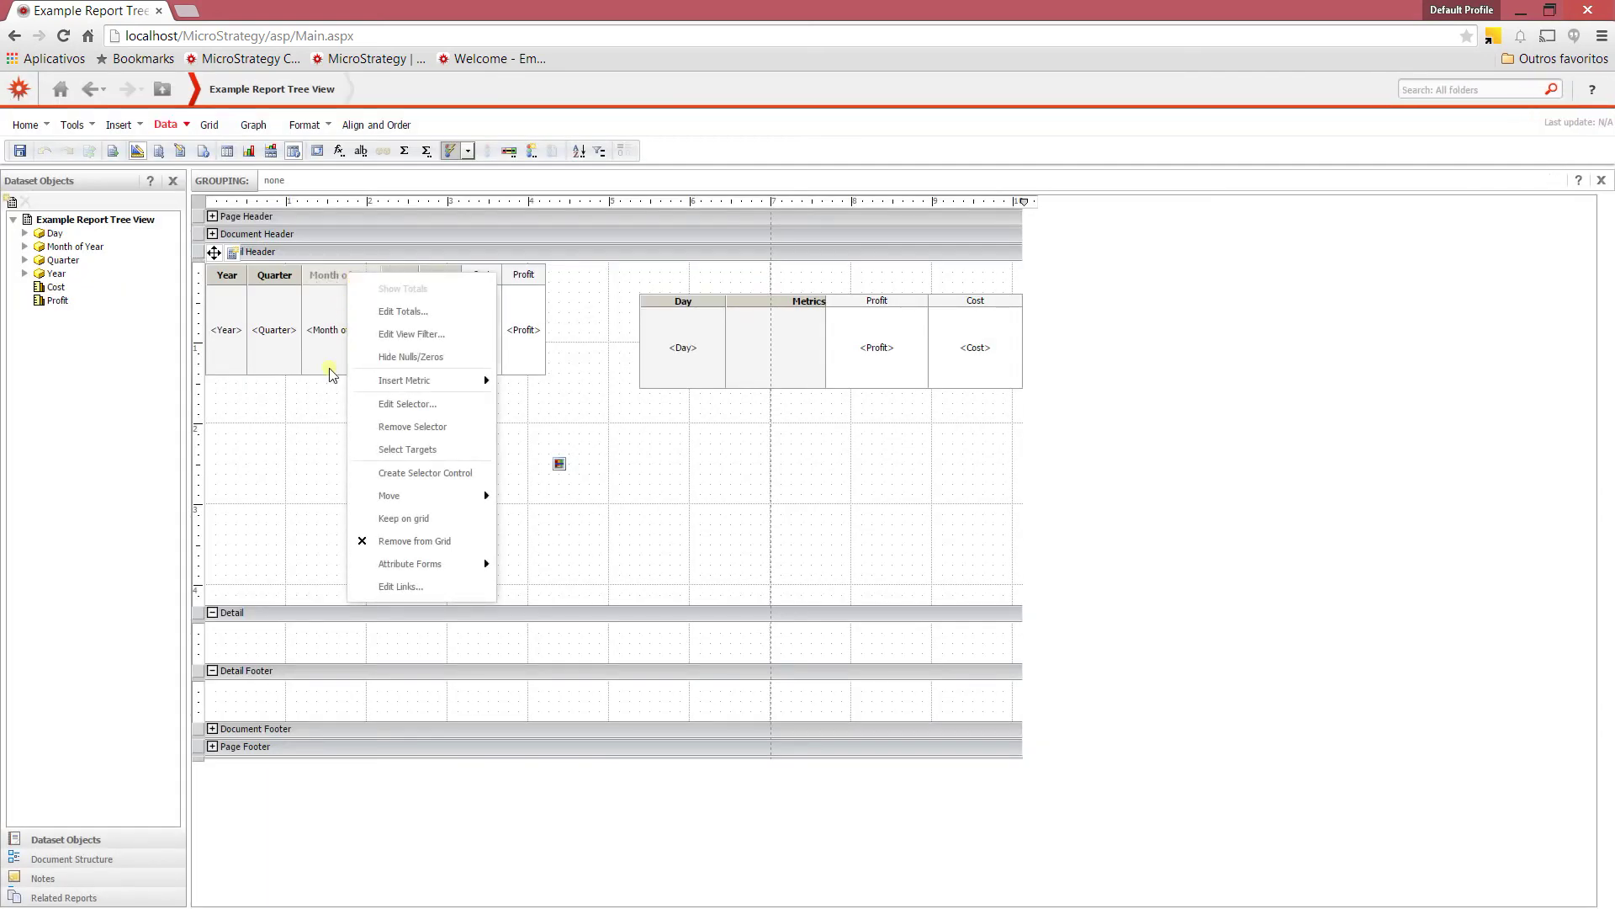
{"action": "left_click", "coordinate": [396, 408]}
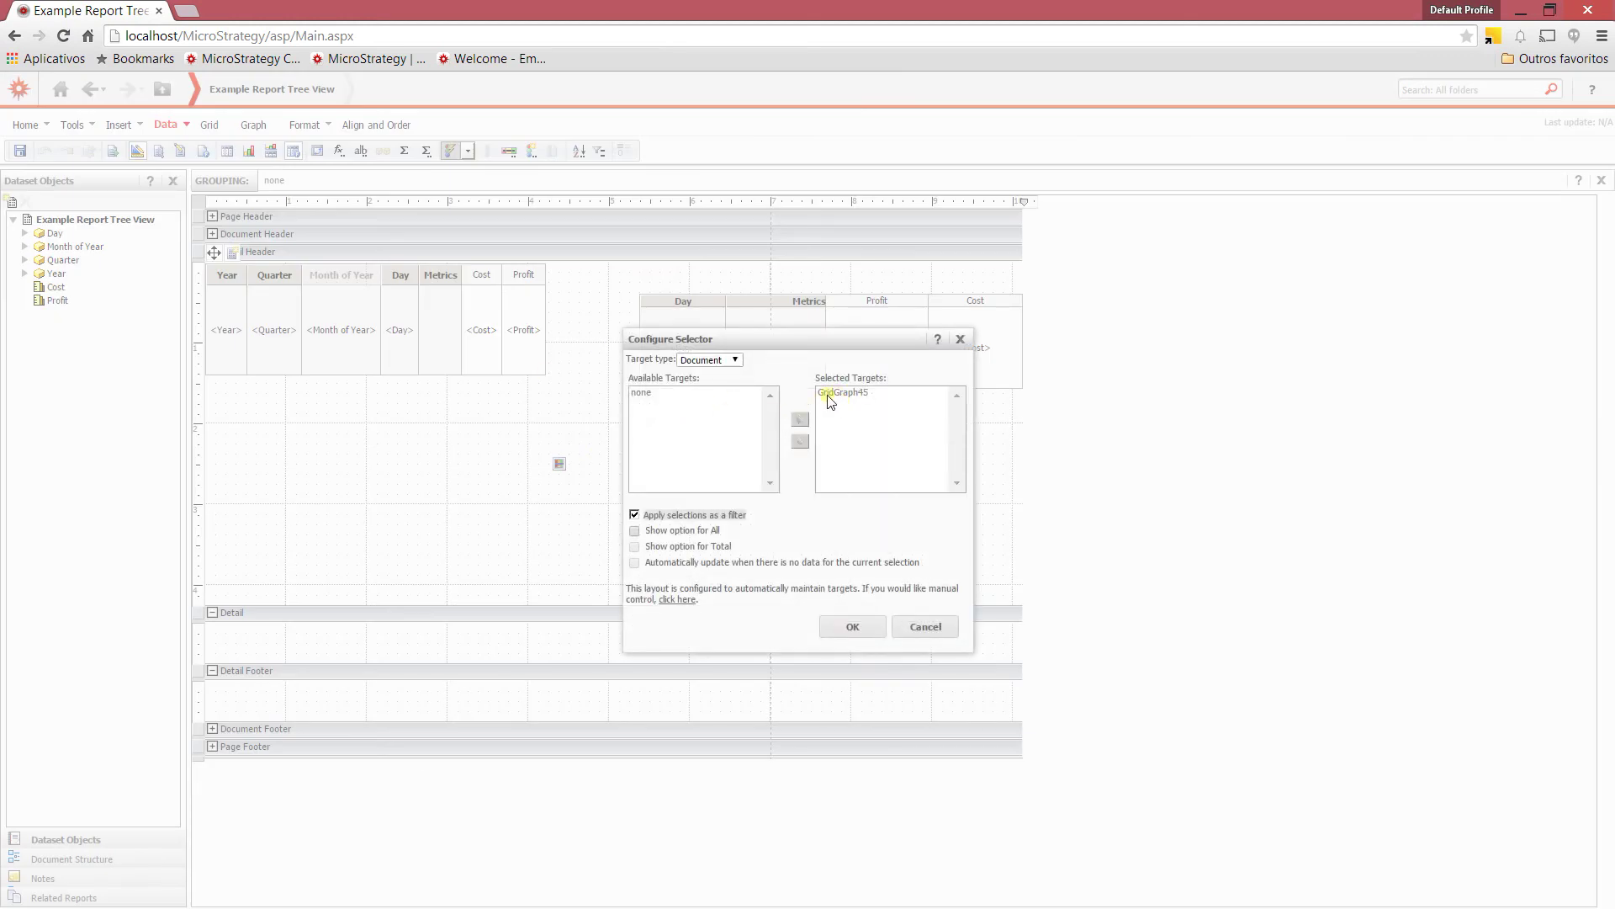
{"action": "left_click", "coordinate": [877, 635]}
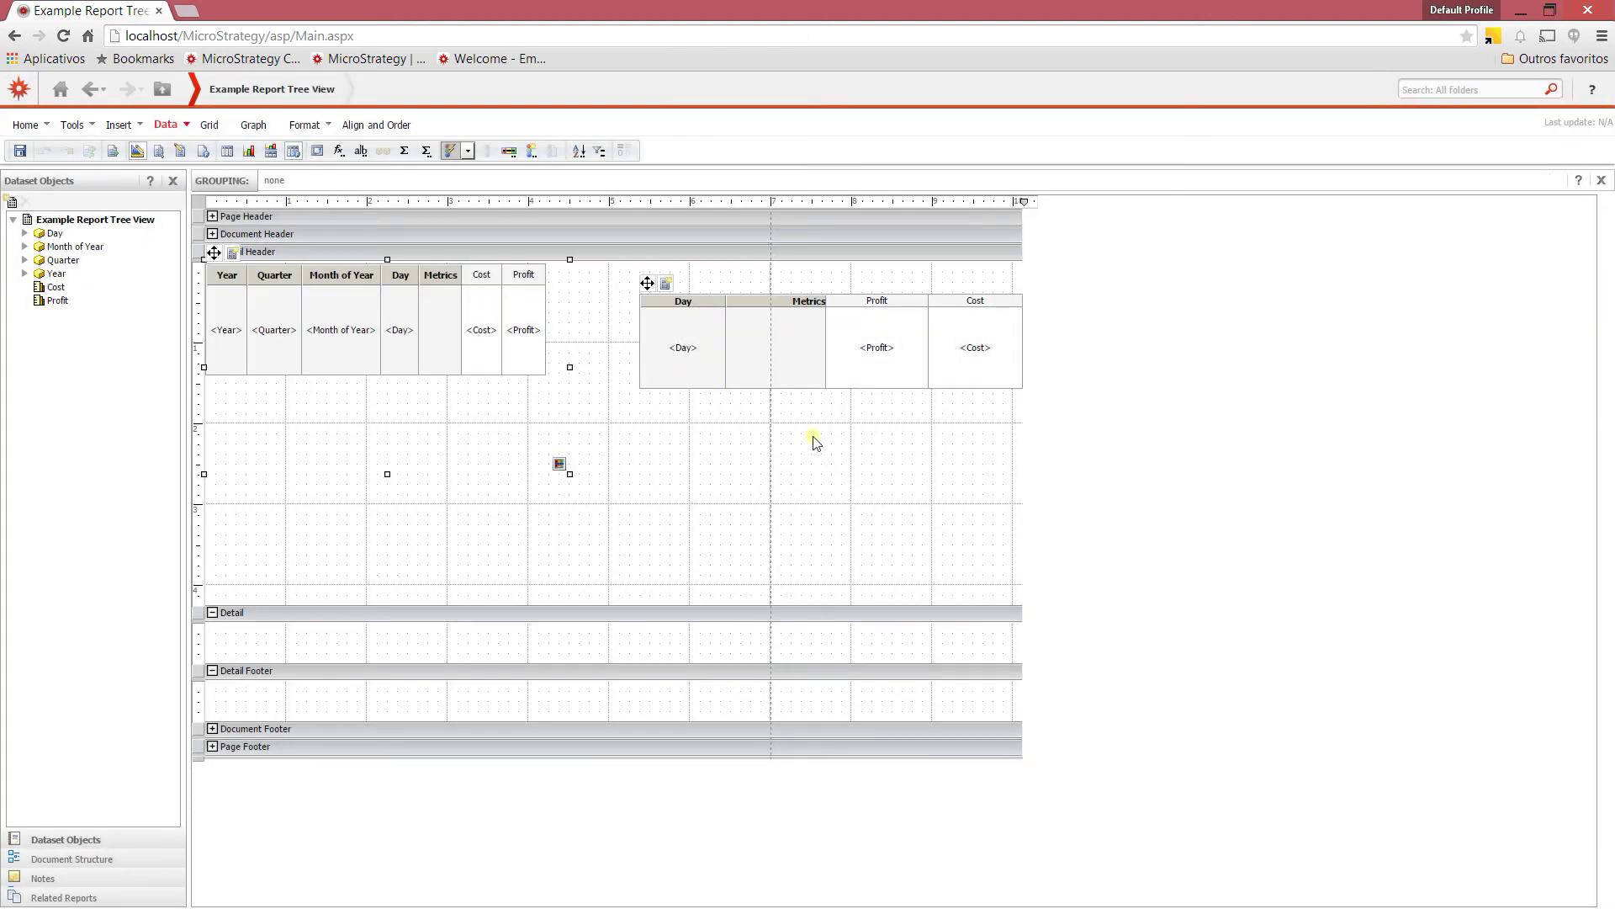
- View the document in Flash mode and test the month selector on April, May and June of 2012 Q2, examining the daily grid
{"action": "left_click", "coordinate": [160, 155]}
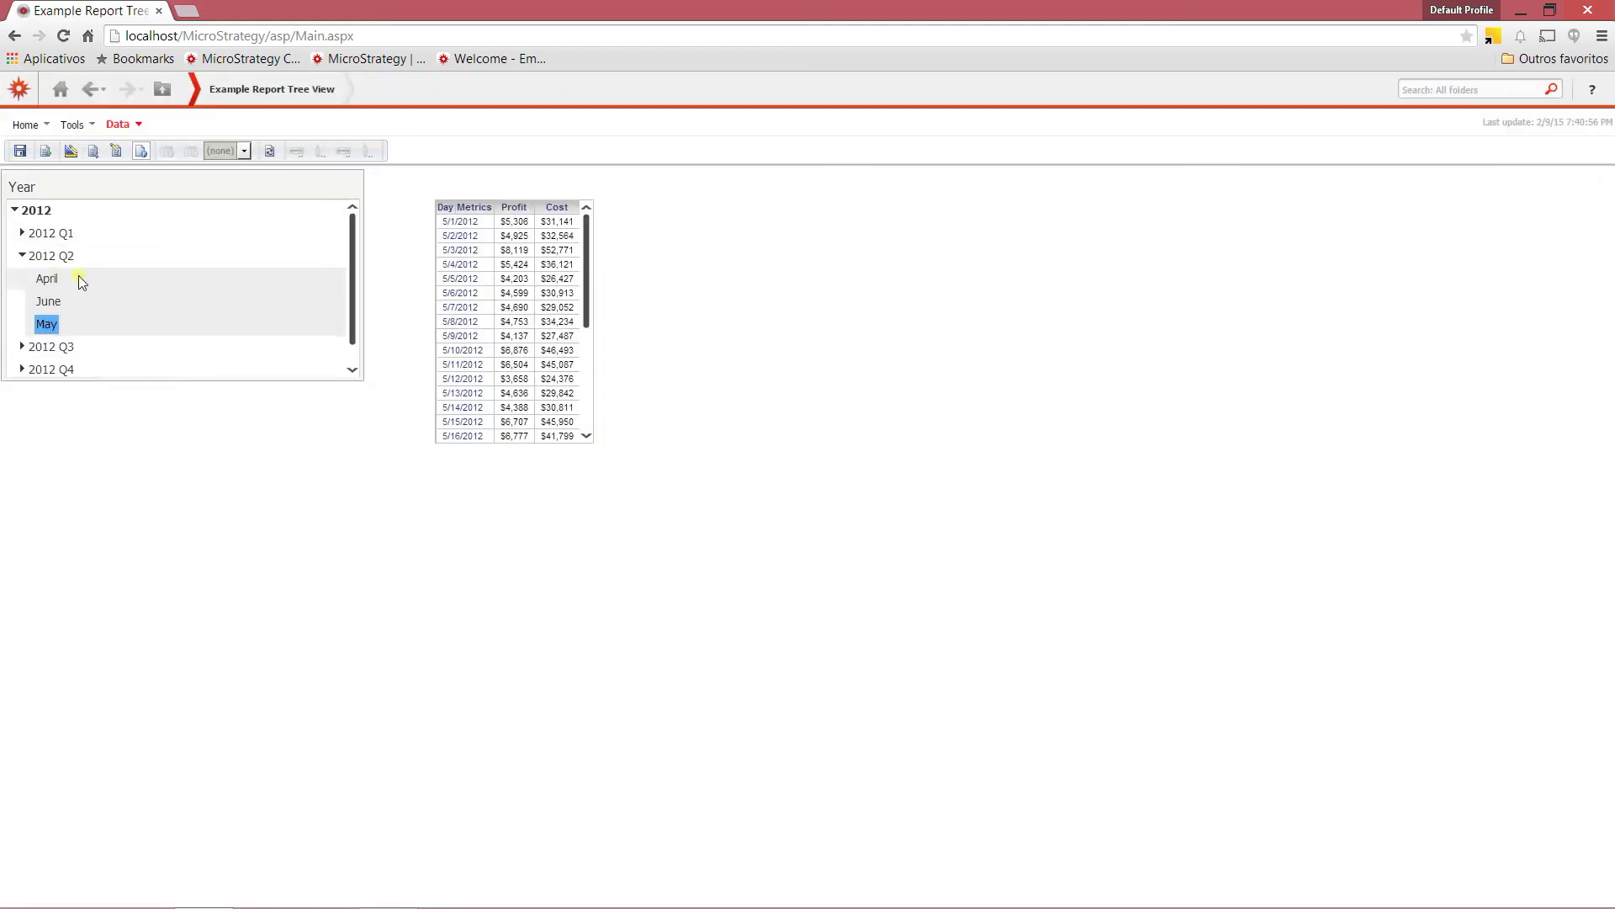
{"action": "left_click", "coordinate": [46, 279]}
{"action": "left_click", "coordinate": [64, 302], "text": "ctrl"}
{"action": "left_click", "coordinate": [53, 302]}
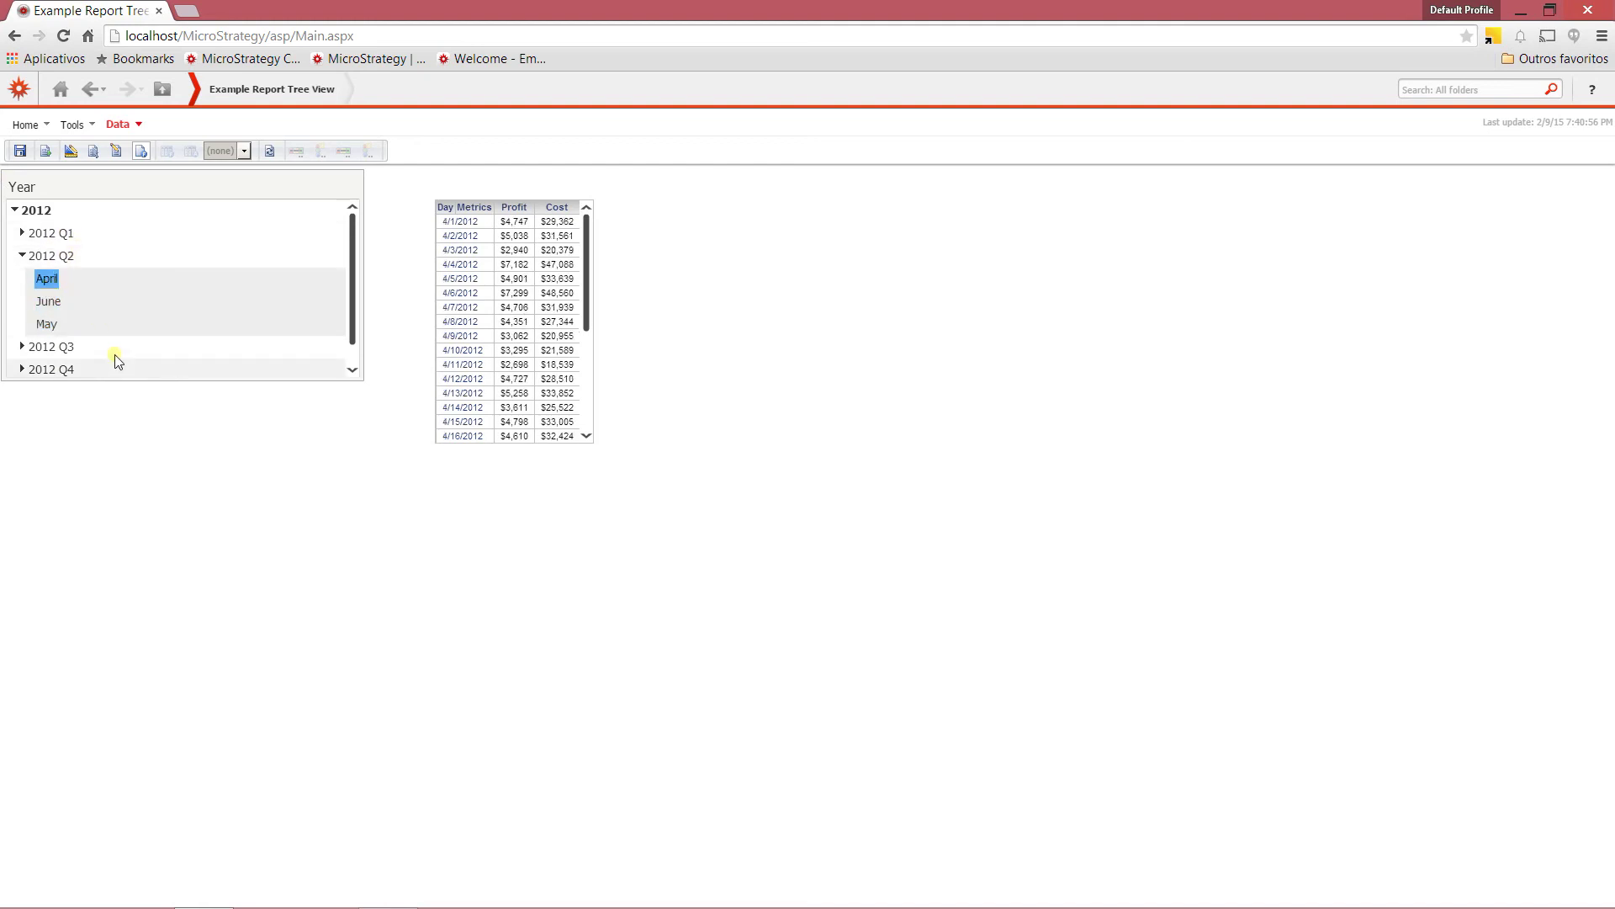
{"action": "left_click", "coordinate": [47, 323]}
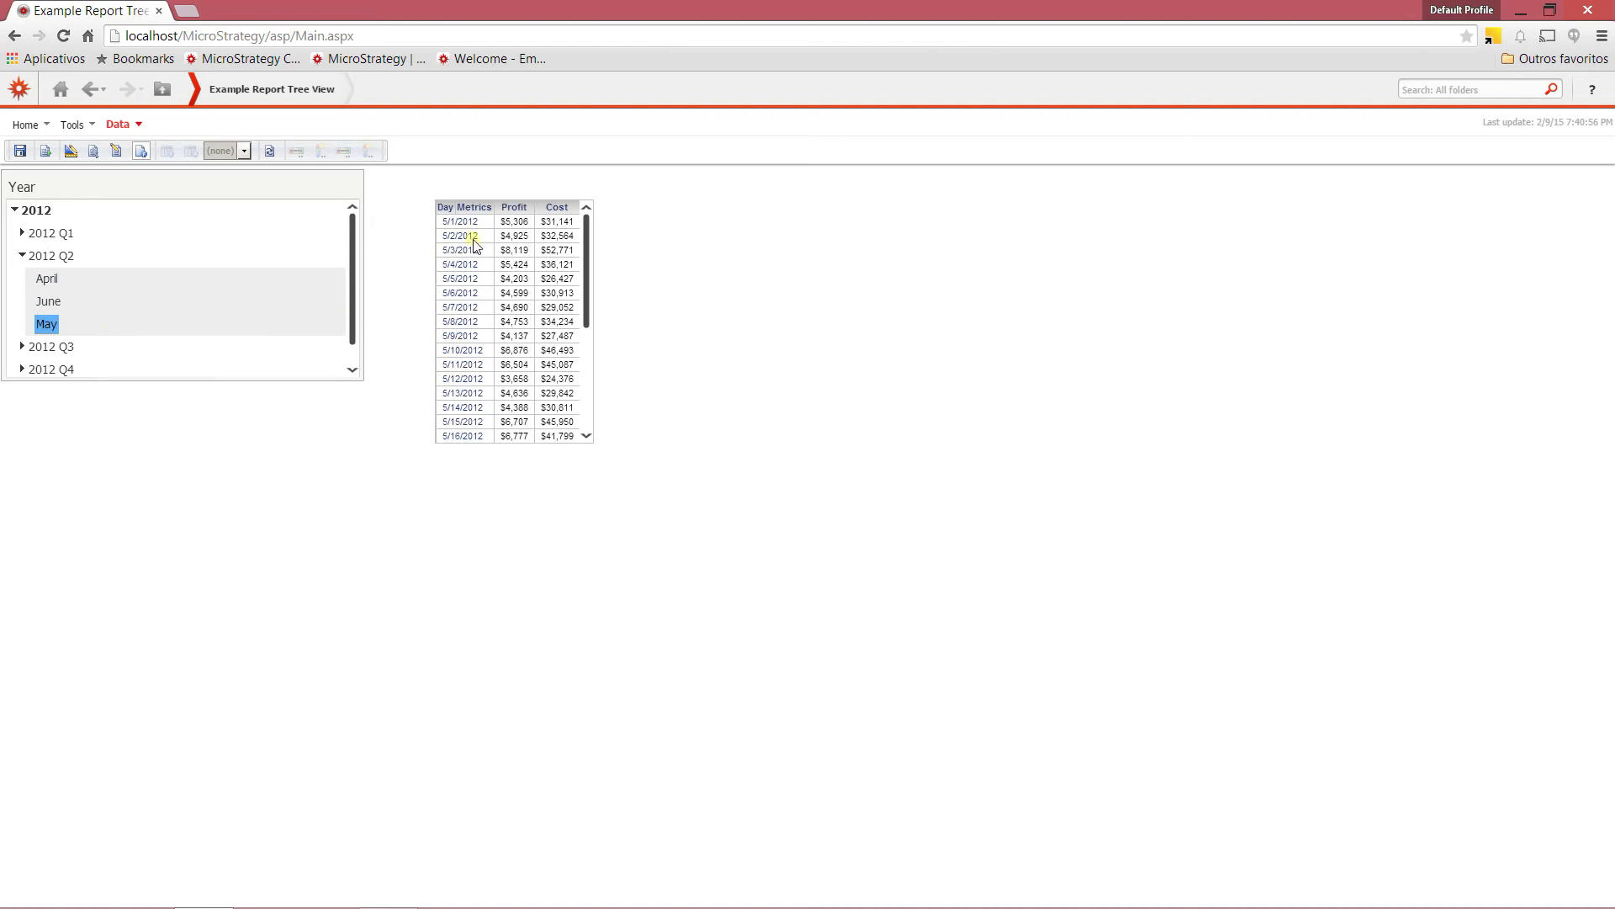
{"action": "mouse_move", "coordinate": [532, 229]}
{"action": "left_click_drag", "start_coordinate": [588, 231], "coordinate": [591, 354]}
{"action": "left_click", "coordinate": [49, 301]}
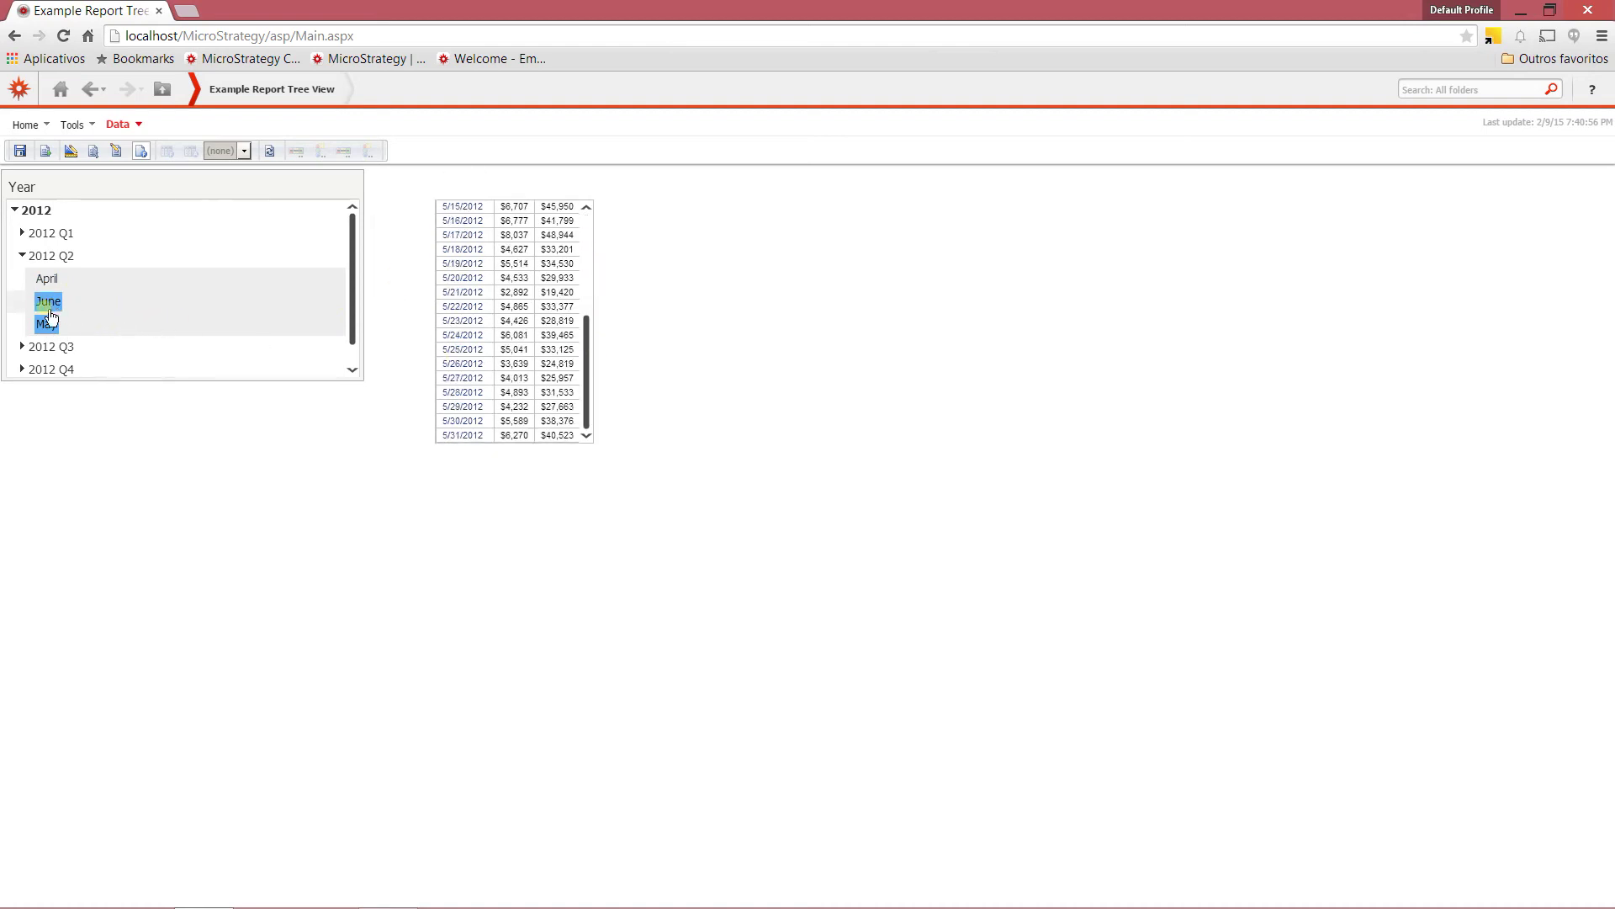
{"action": "left_click", "coordinate": [47, 279], "text": "ctrl"}
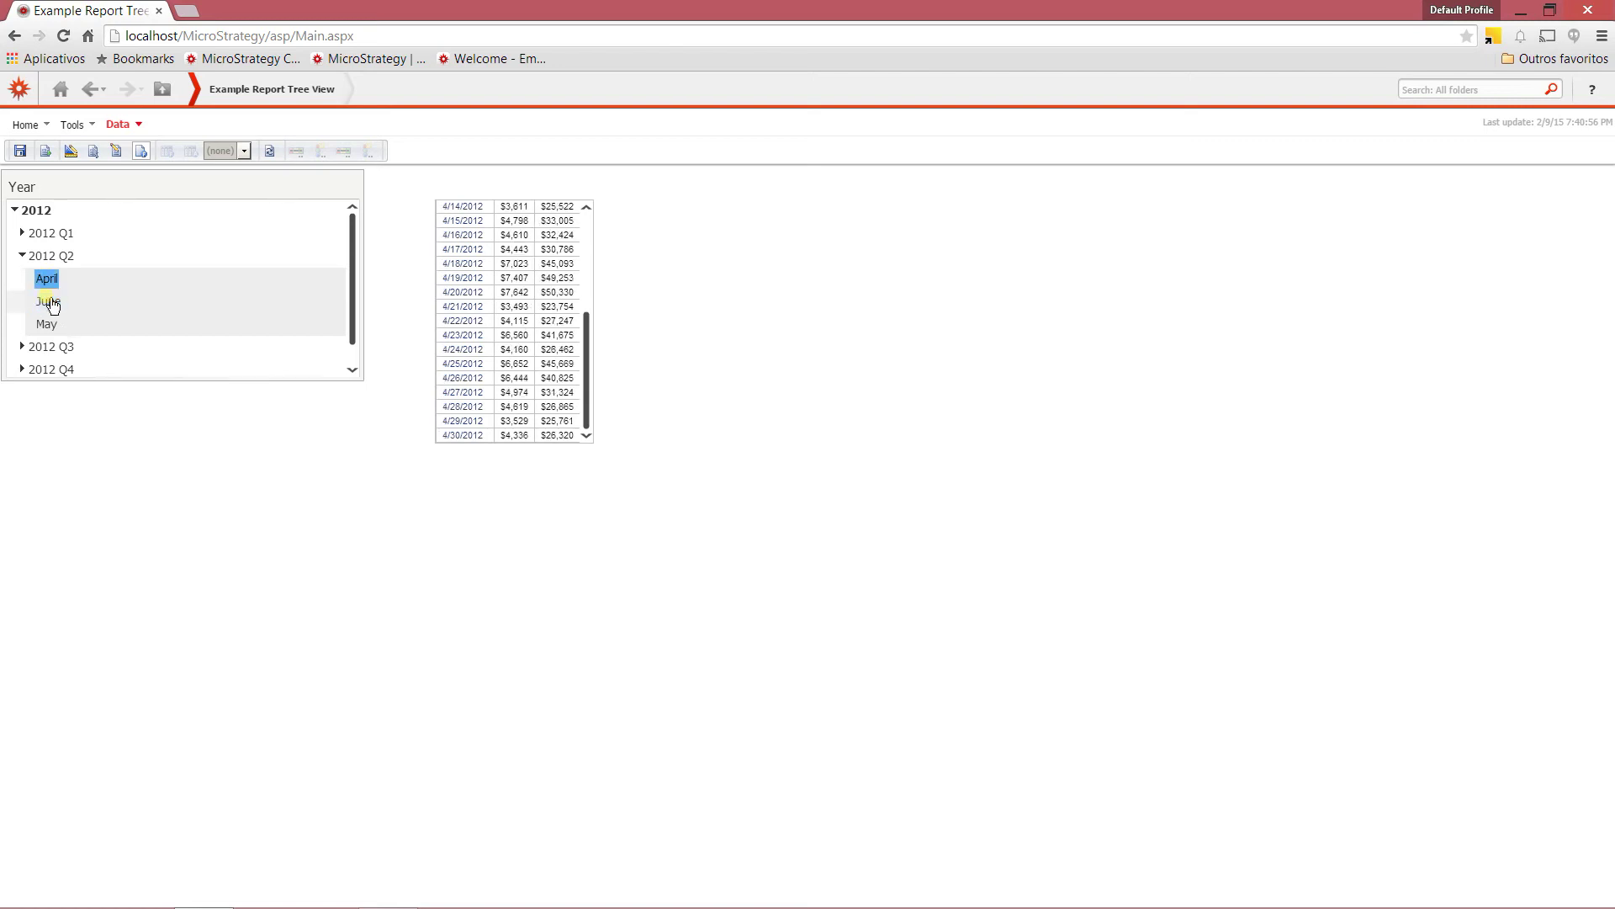
- Switch the month selection repeatedly between June, May and April, finishing on May, and examine the daily grid from its first day
{"action": "left_click", "coordinate": [49, 303]}
{"action": "left_click", "coordinate": [50, 326]}
{"action": "left_click", "coordinate": [50, 302]}
{"action": "left_click", "coordinate": [49, 281]}
{"action": "left_click", "coordinate": [49, 302]}
{"action": "left_click", "coordinate": [47, 324]}
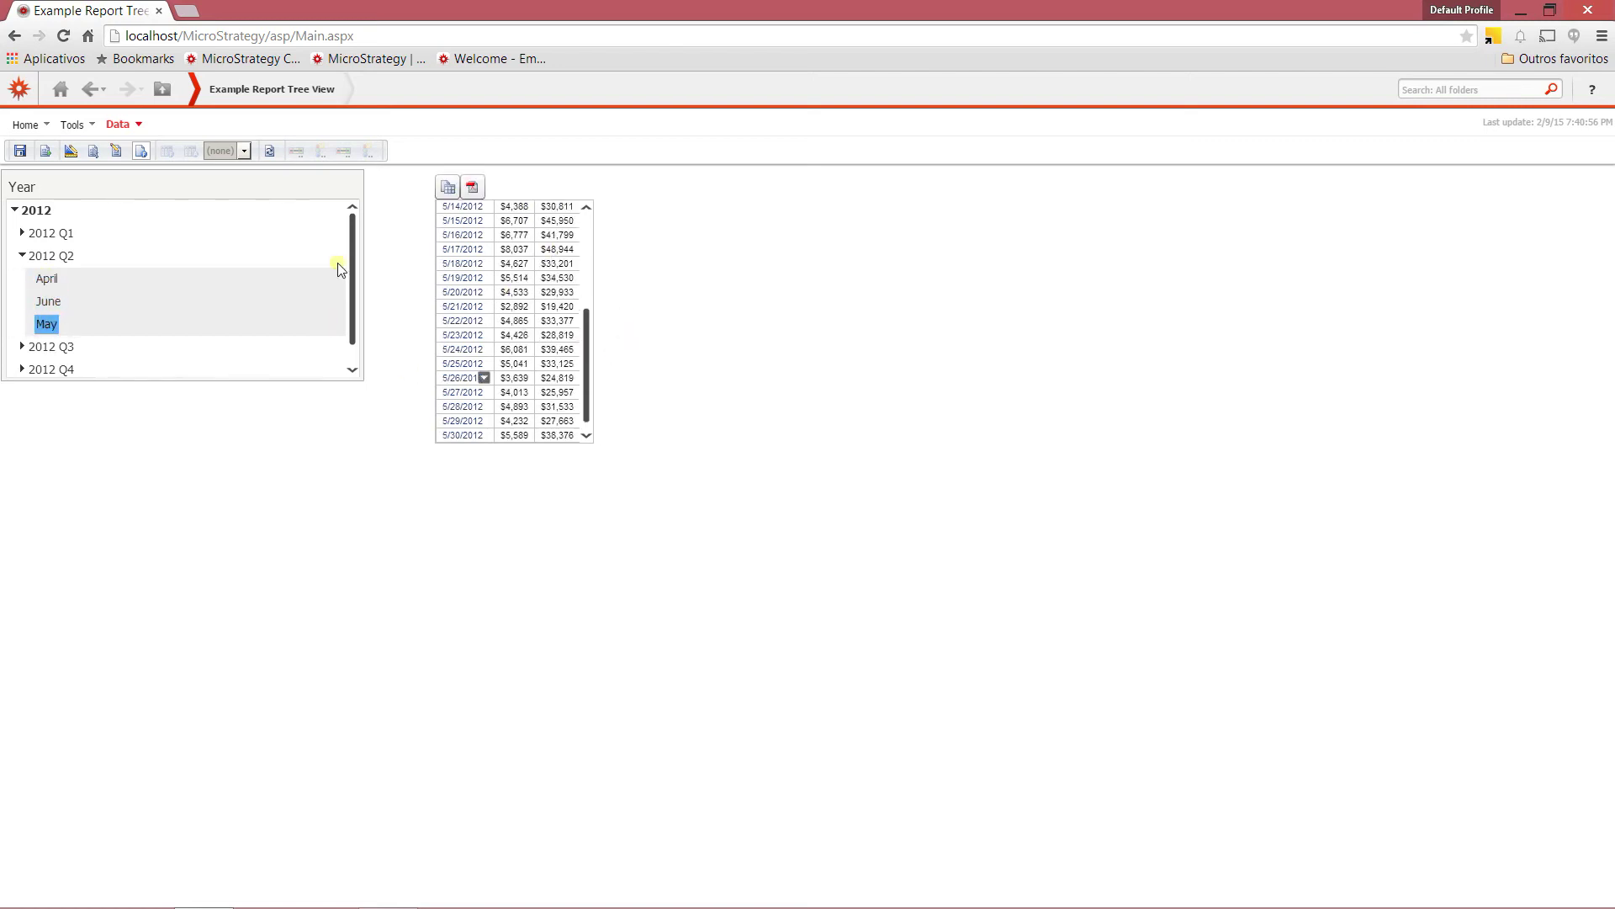
{"action": "left_click_drag", "start_coordinate": [586, 387], "coordinate": [588, 245]}
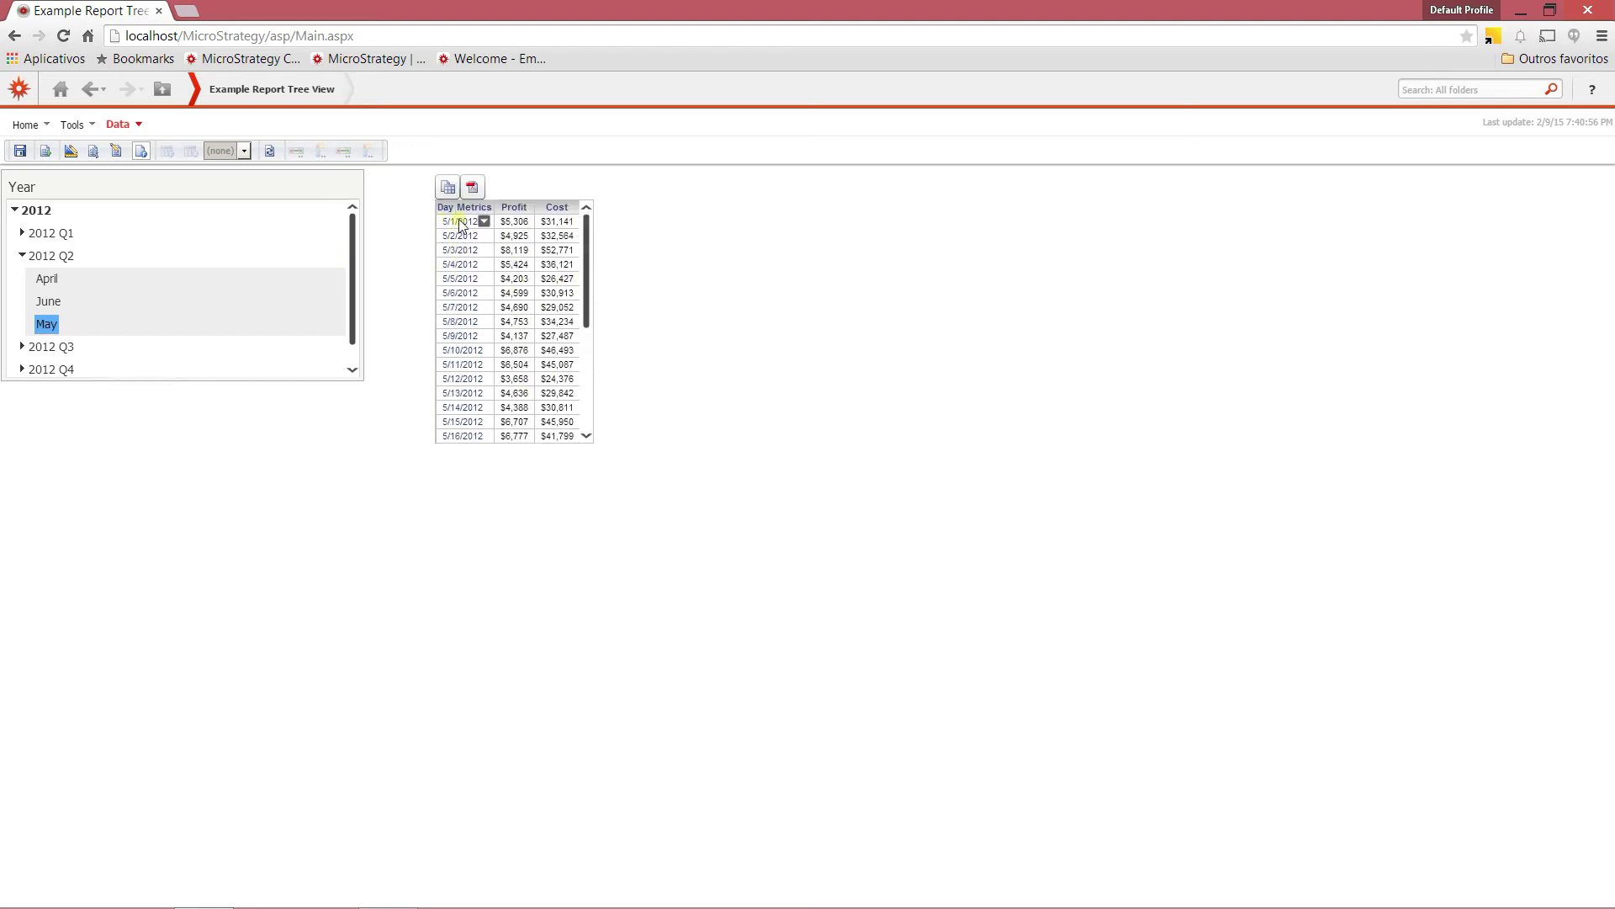
- In design mode, make Quarter in the first grid a selector targeting GridGraph45, with selections applied as a filter
{"action": "left_click", "coordinate": [70, 153]}
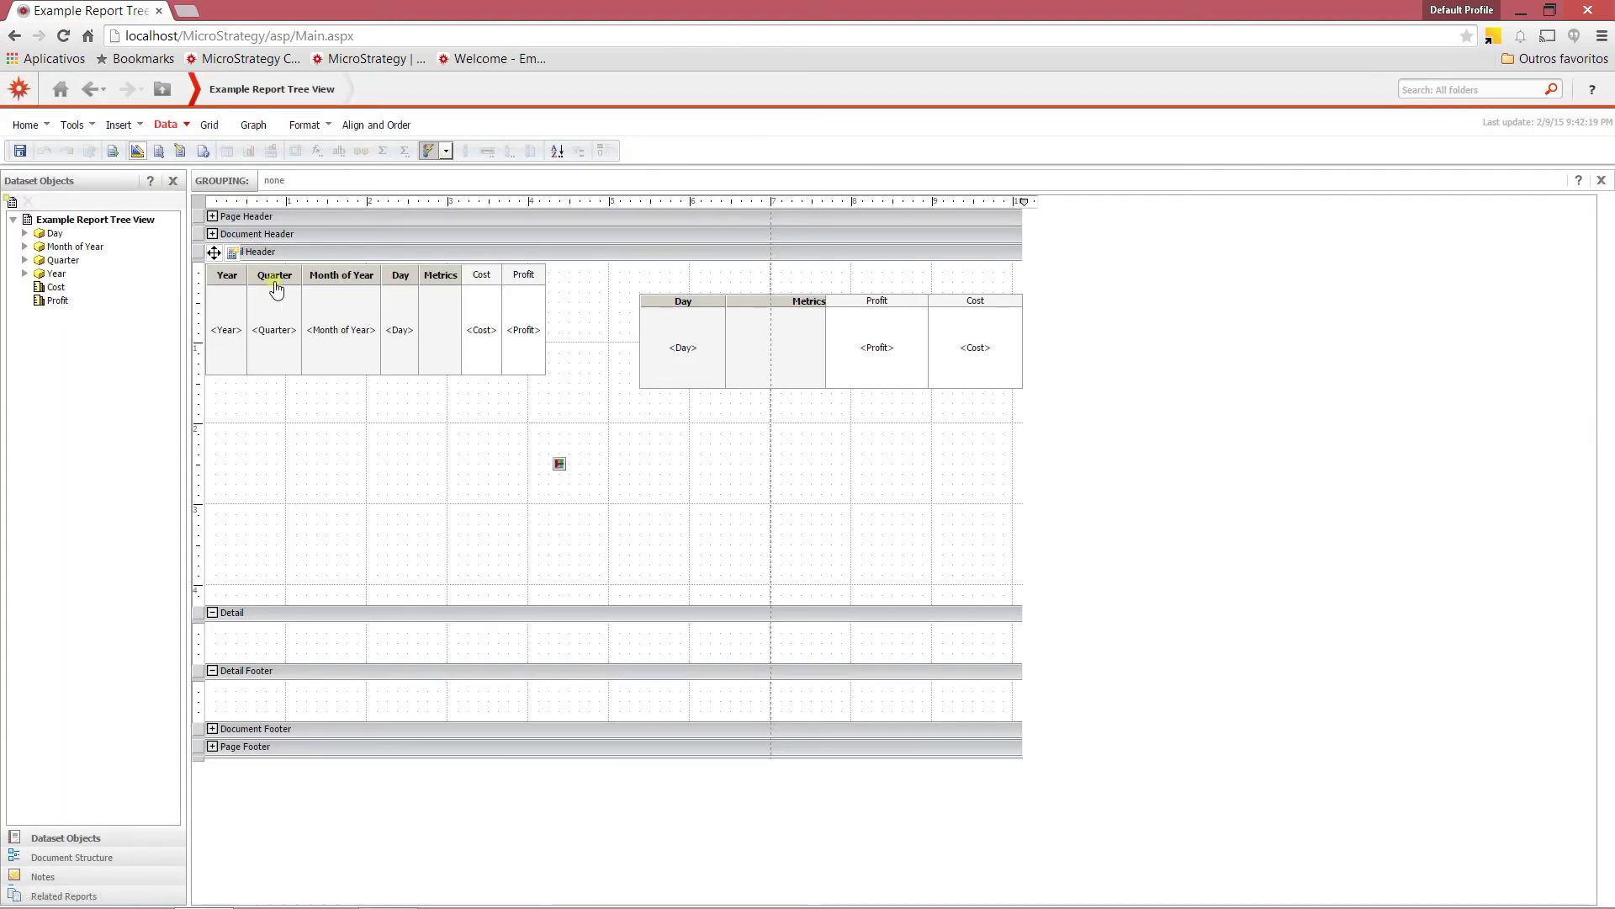
{"action": "right_click", "coordinate": [276, 286]}
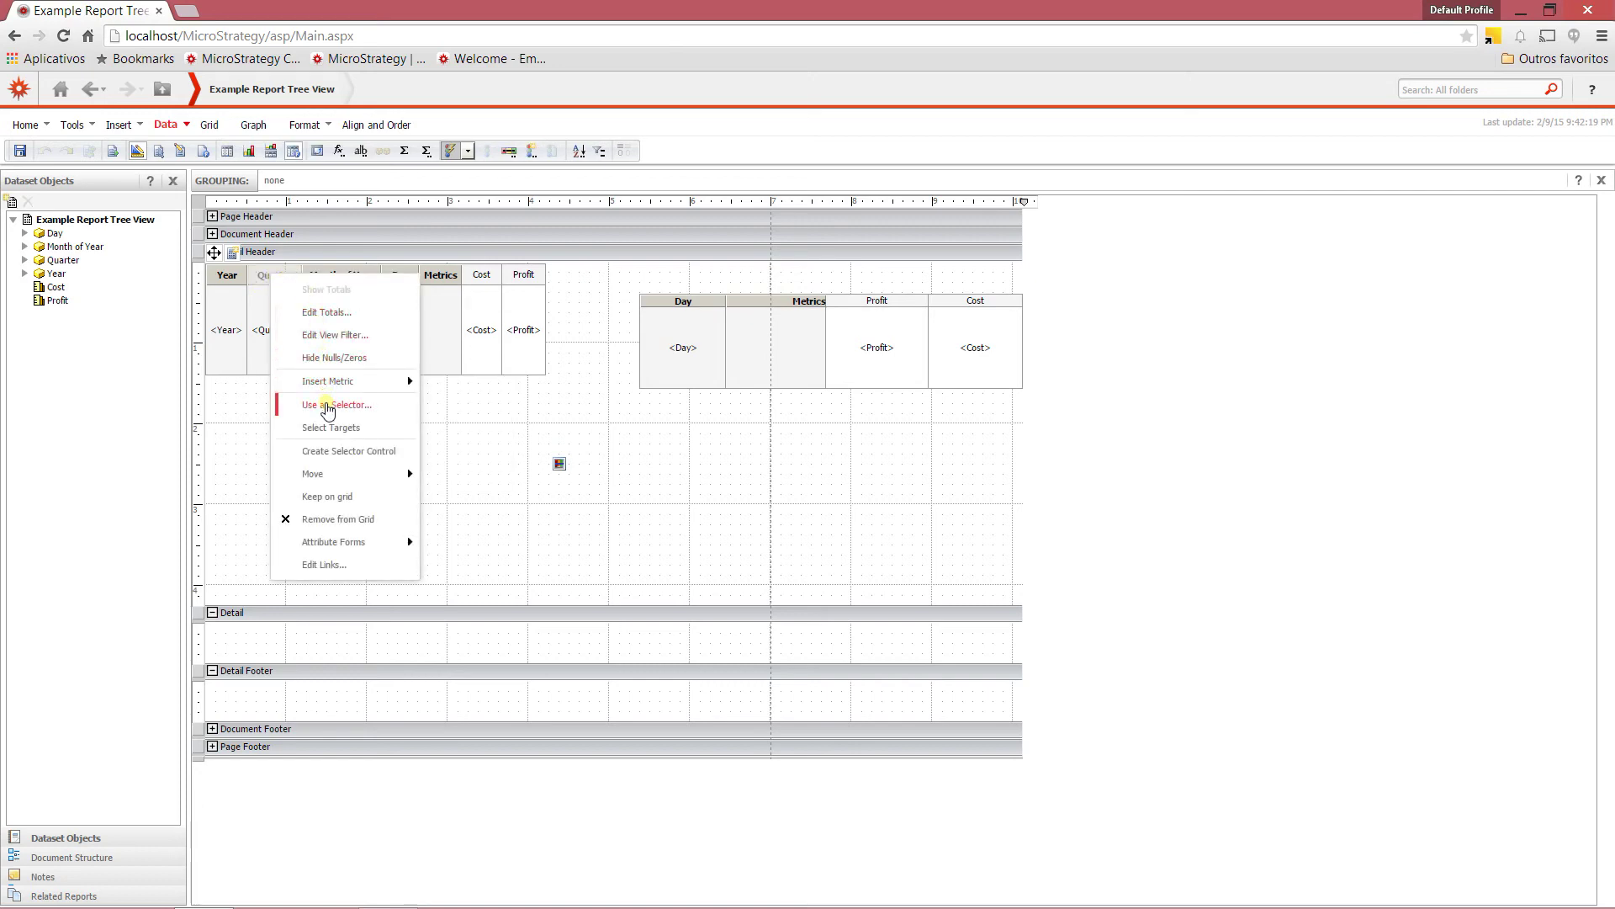
{"action": "left_click", "coordinate": [329, 406]}
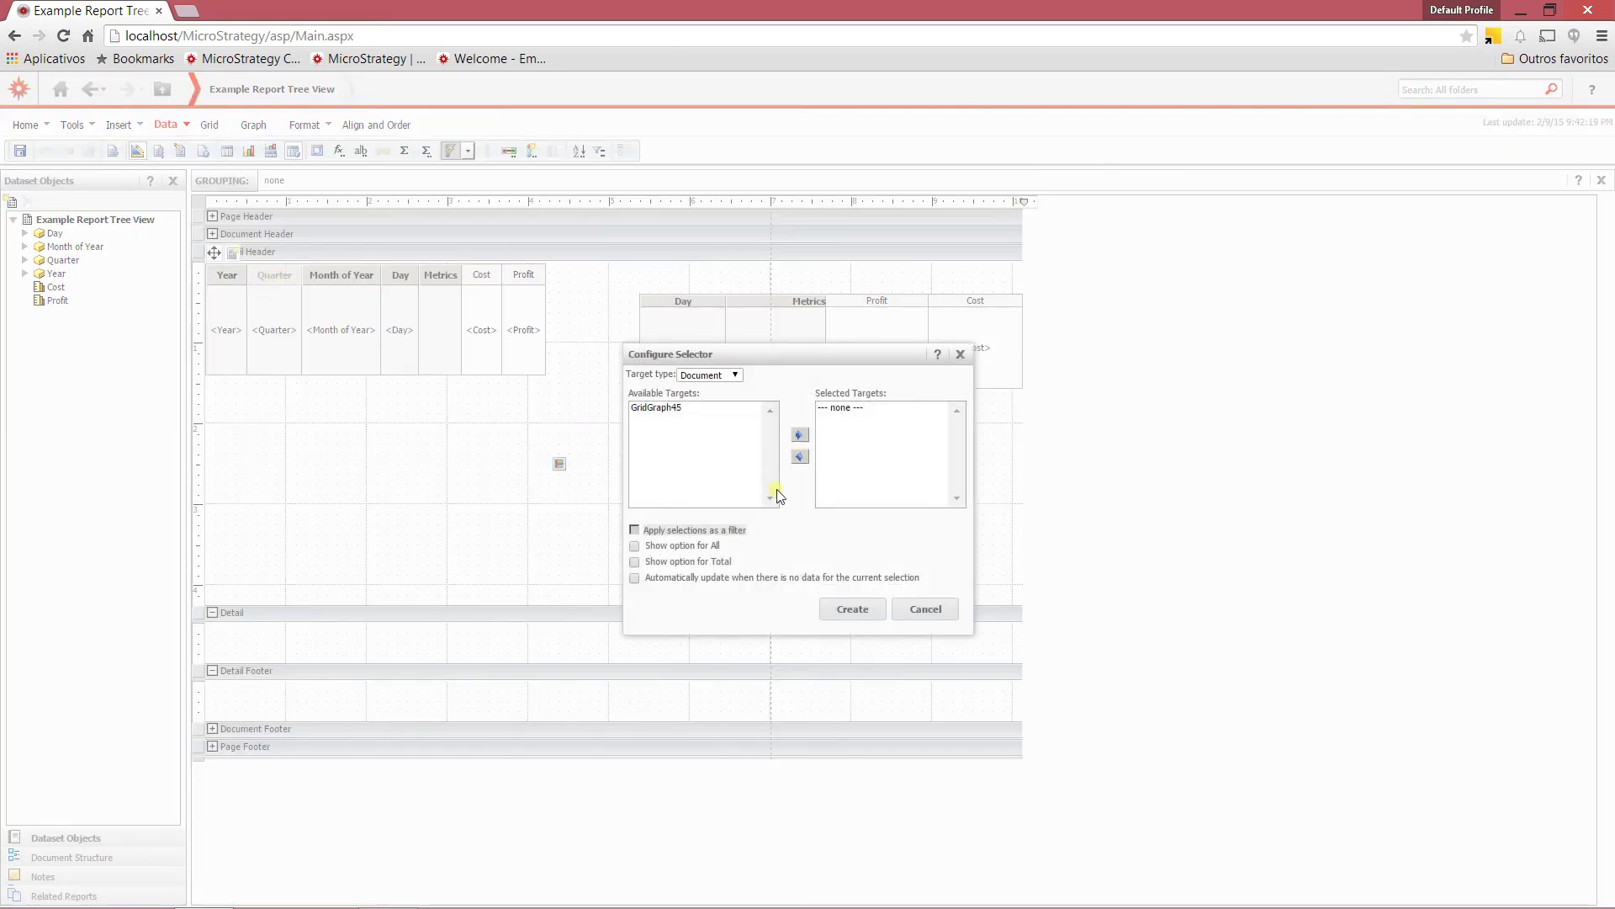
{"action": "left_click", "coordinate": [659, 410]}
{"action": "left_click", "coordinate": [800, 434]}
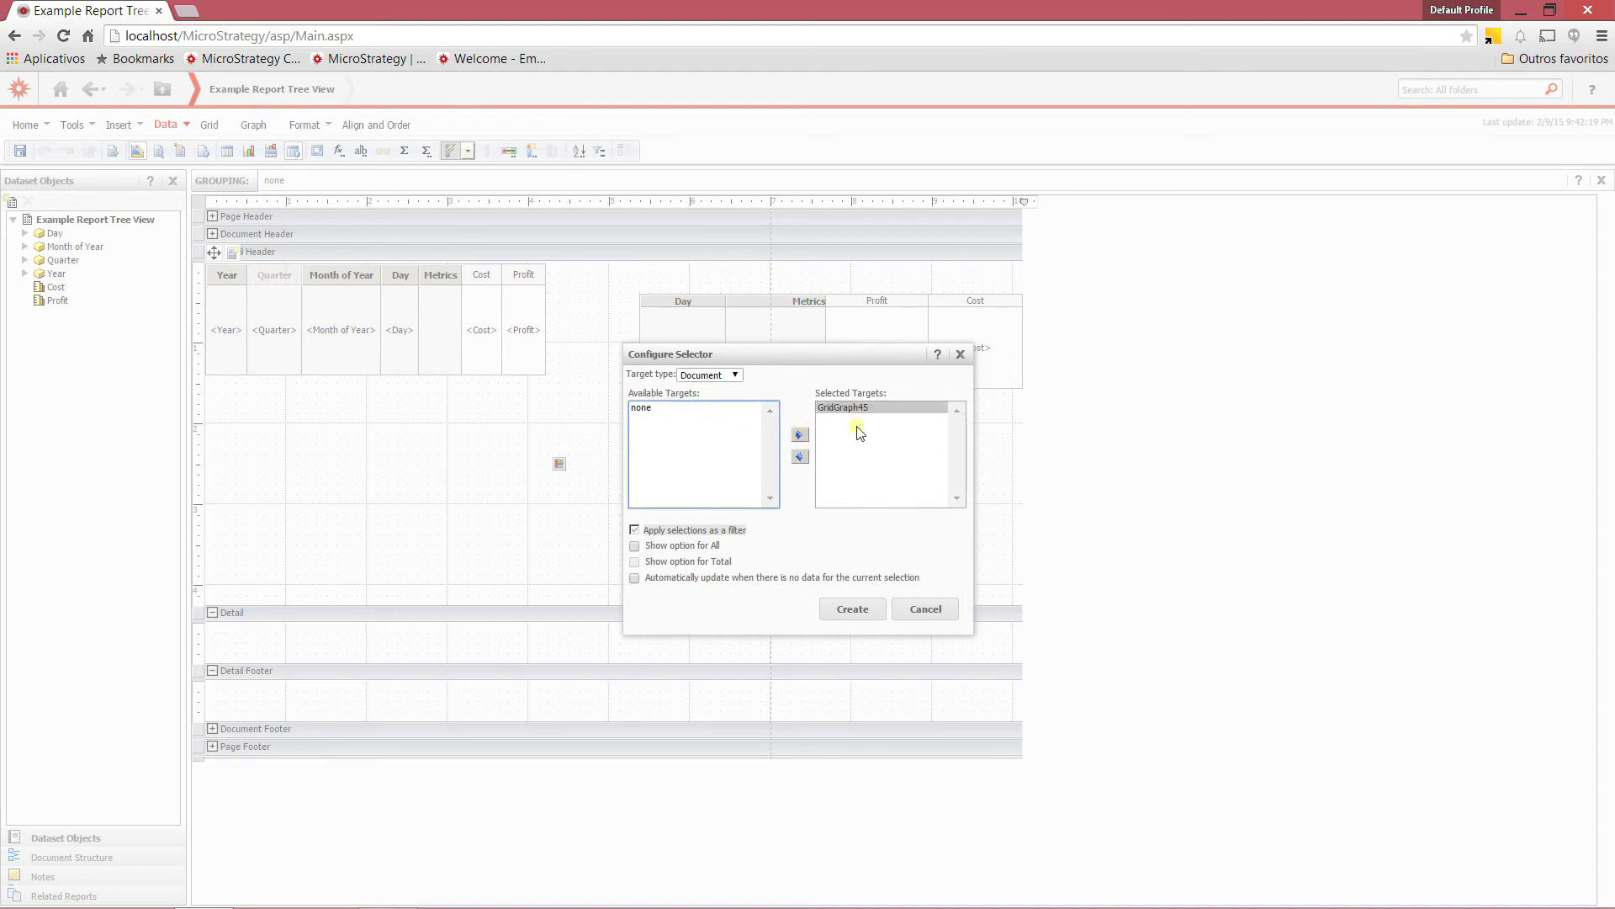
{"action": "left_click", "coordinate": [851, 608]}
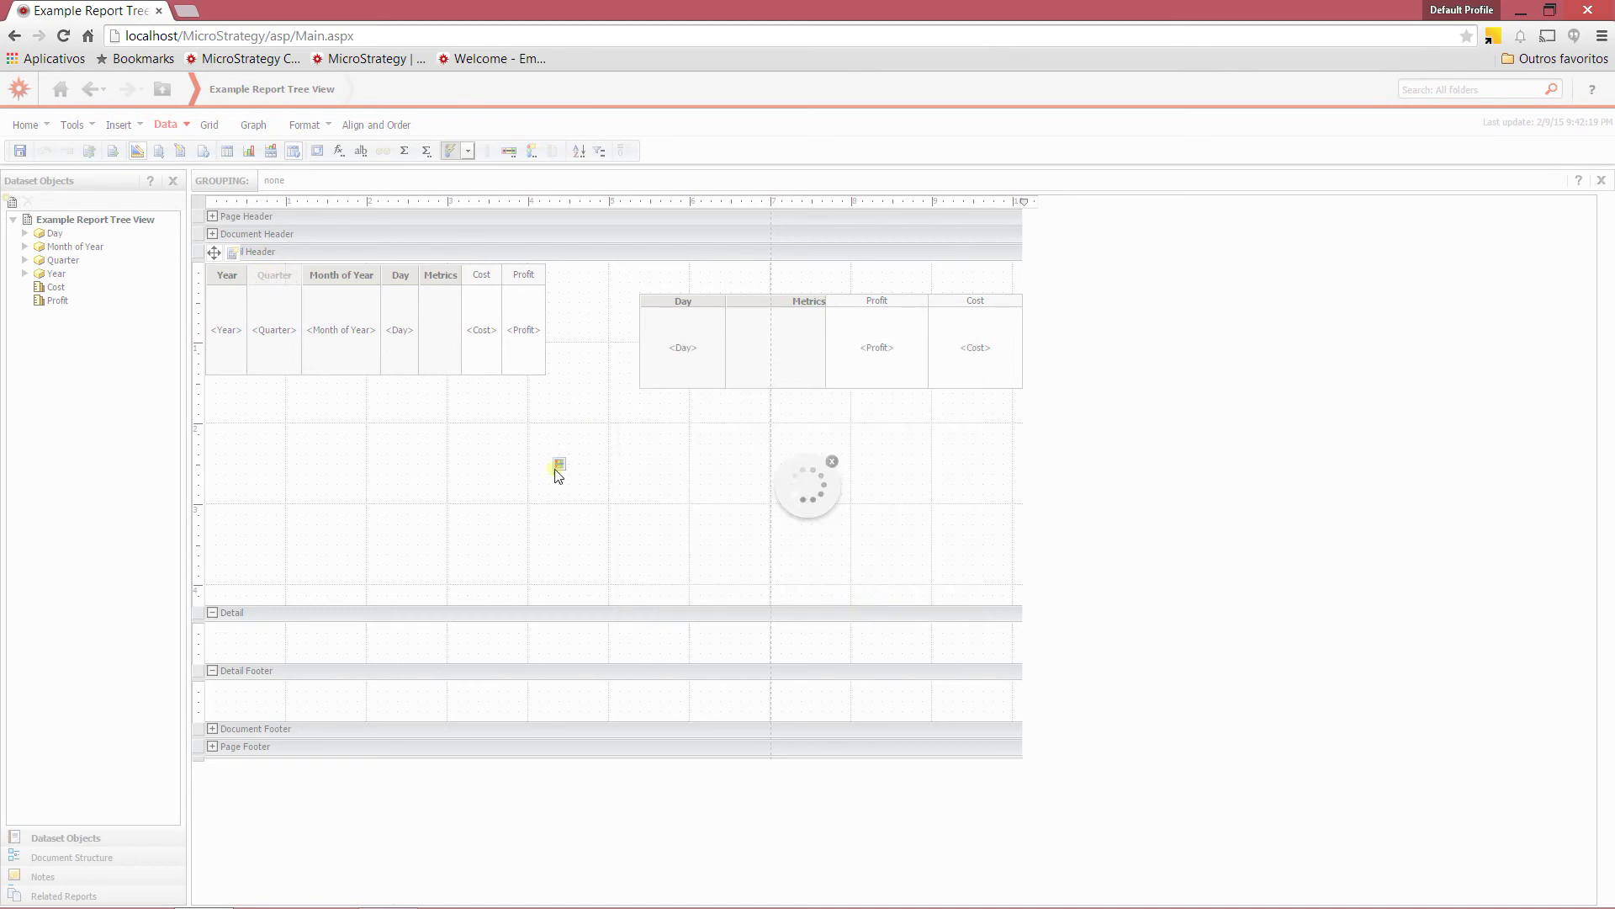
- View the document in Flash mode, select 2012 Q2 in the tree and examine the days listed in the daily grid
{"action": "left_click", "coordinate": [203, 152]}
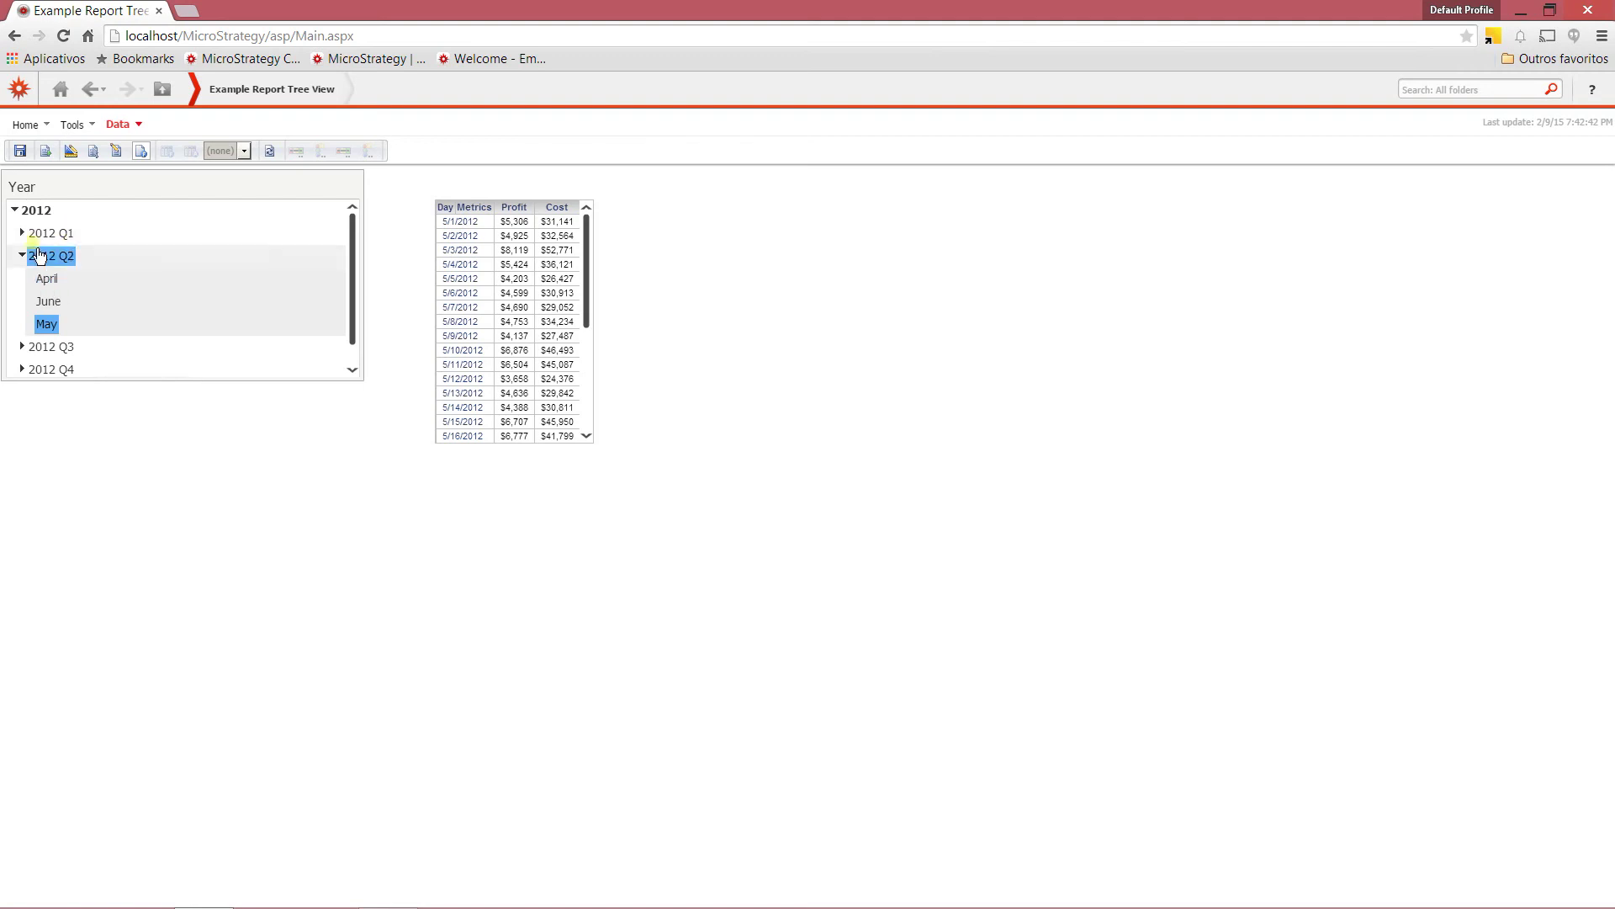
{"action": "left_click", "coordinate": [59, 258]}
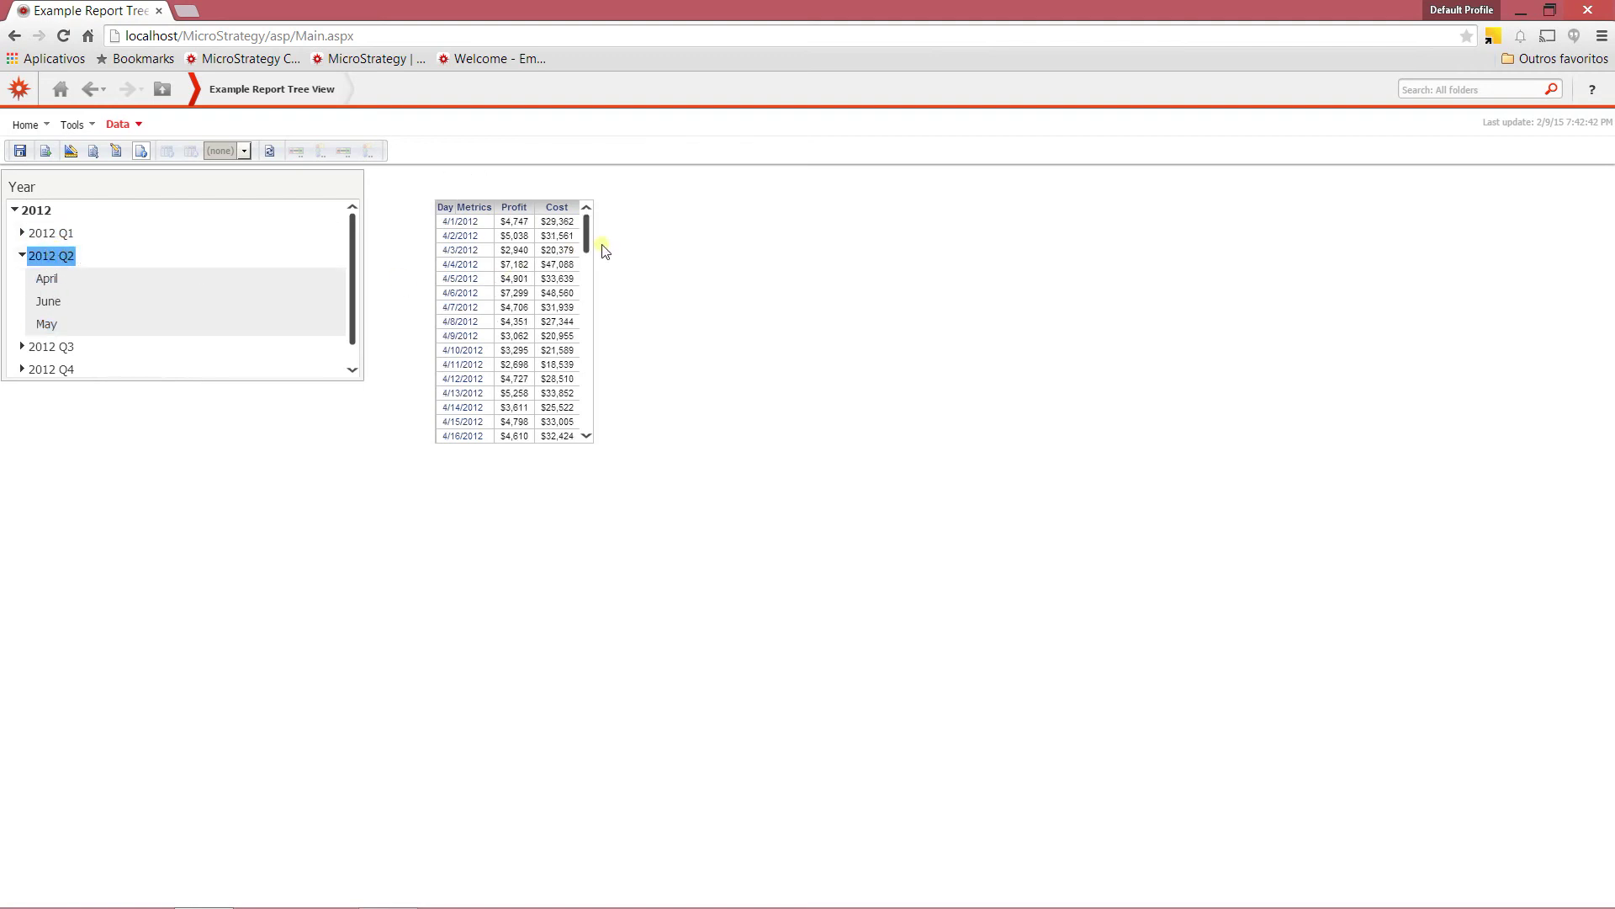
{"action": "scroll", "coordinate": [583, 278], "scroll_direction": "down", "scroll_amount": 2}
{"action": "left_click_drag", "start_coordinate": [583, 286], "coordinate": [581, 244]}
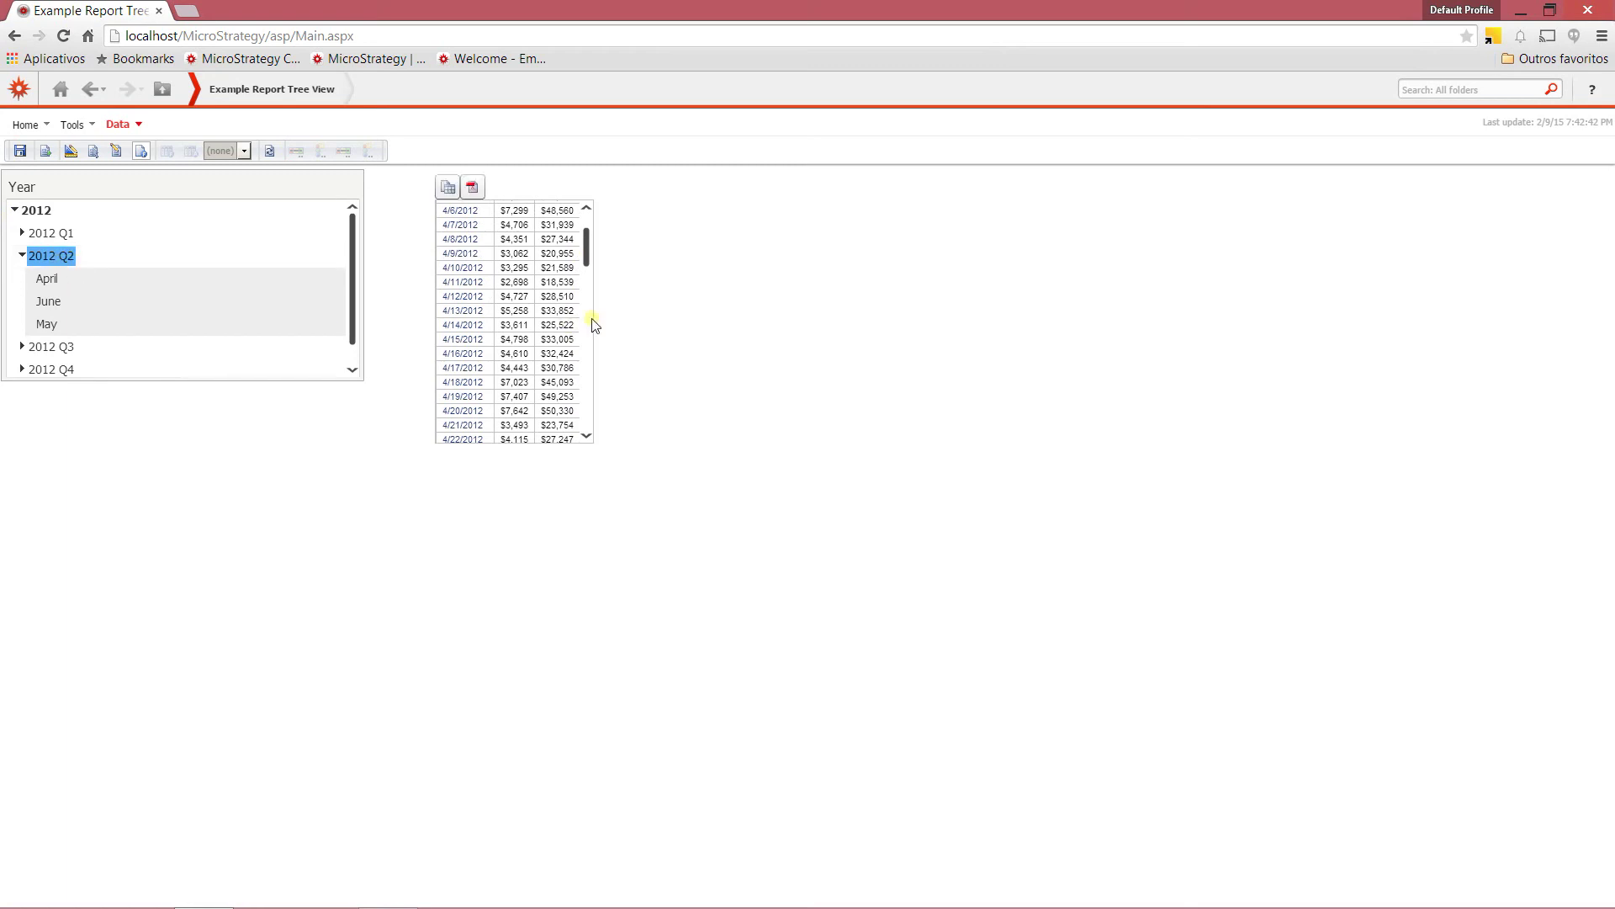
{"action": "left_click_drag", "start_coordinate": [590, 260], "coordinate": [588, 229]}
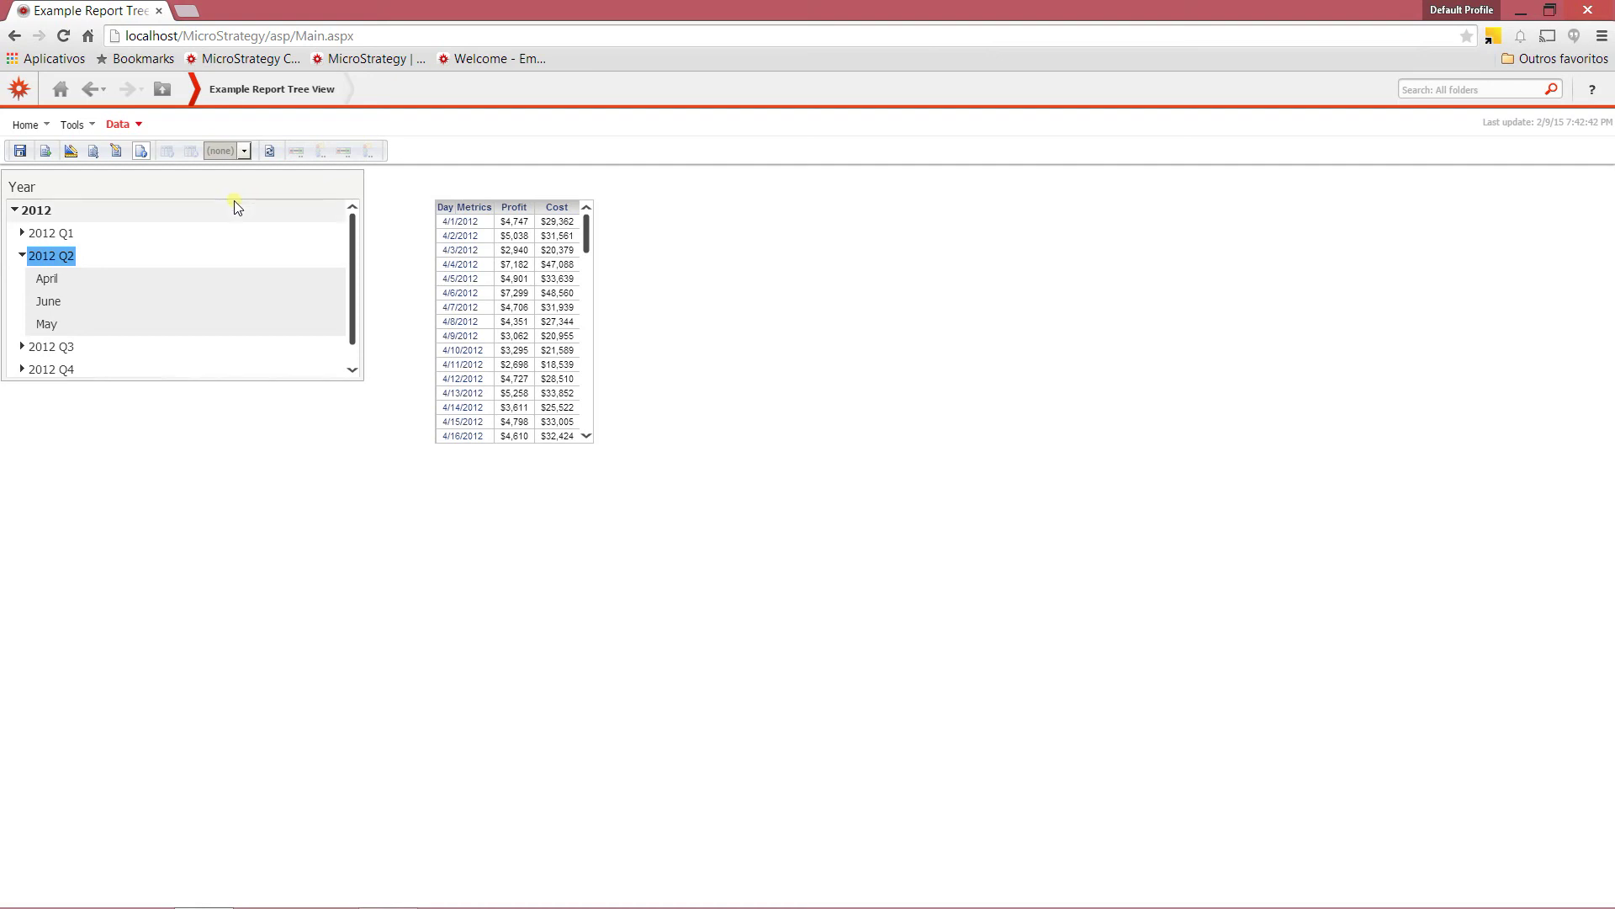
- Test the tree by collapsing and reexpanding 2012, collapsing 2012 Q2, and expanding and collapsing 2012 Q1
{"action": "left_click", "coordinate": [14, 212]}
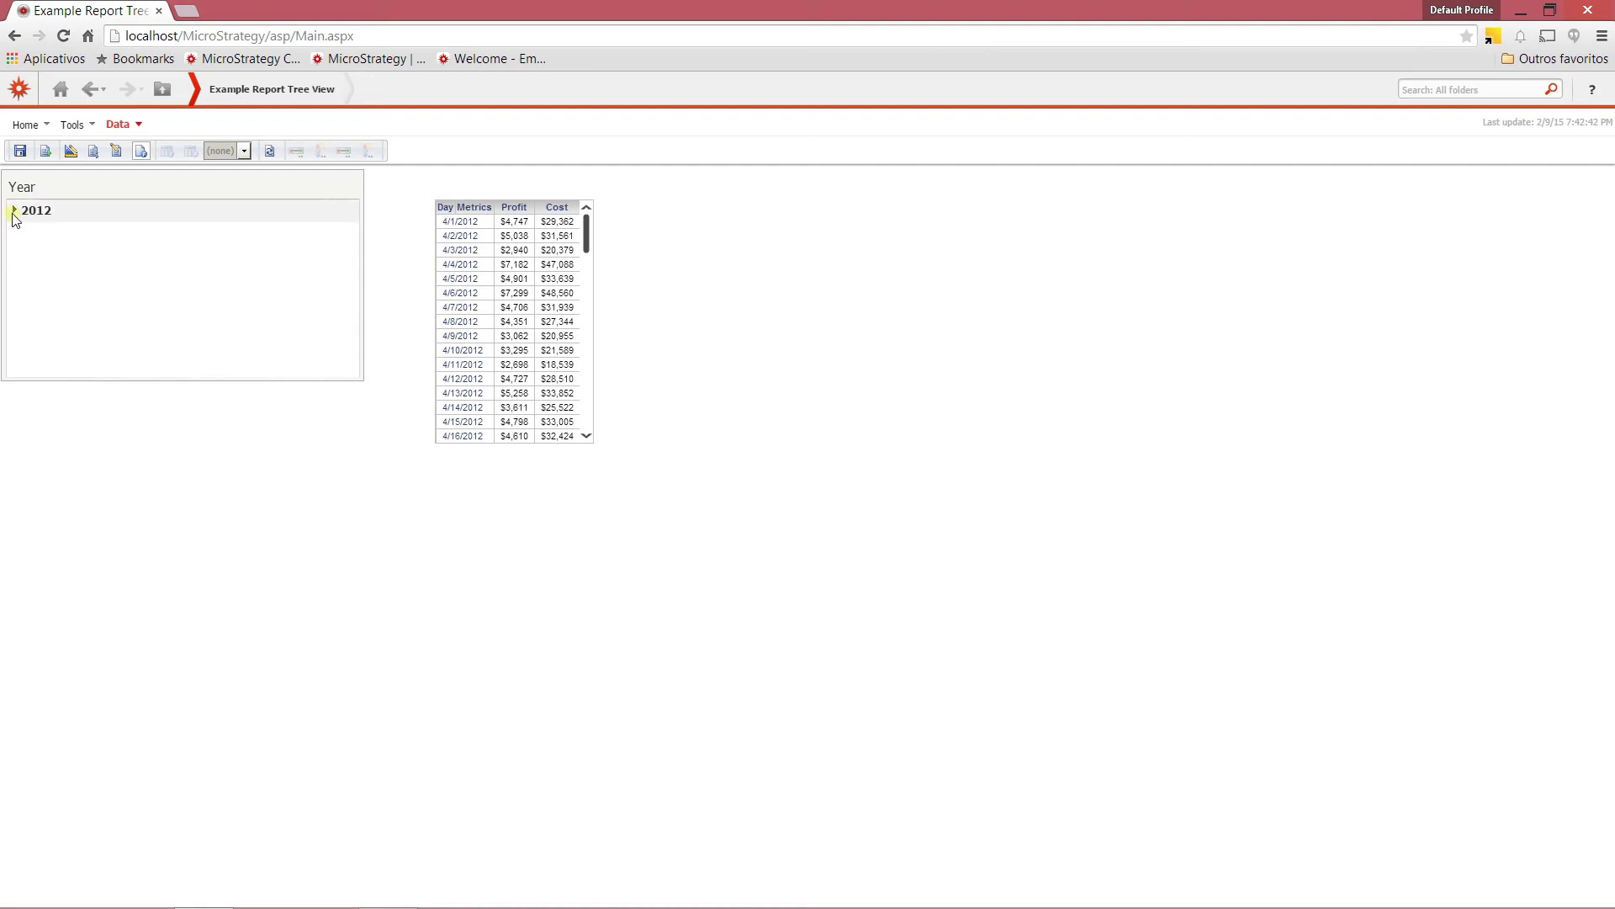
{"action": "left_click", "coordinate": [14, 214]}
{"action": "left_click", "coordinate": [22, 258]}
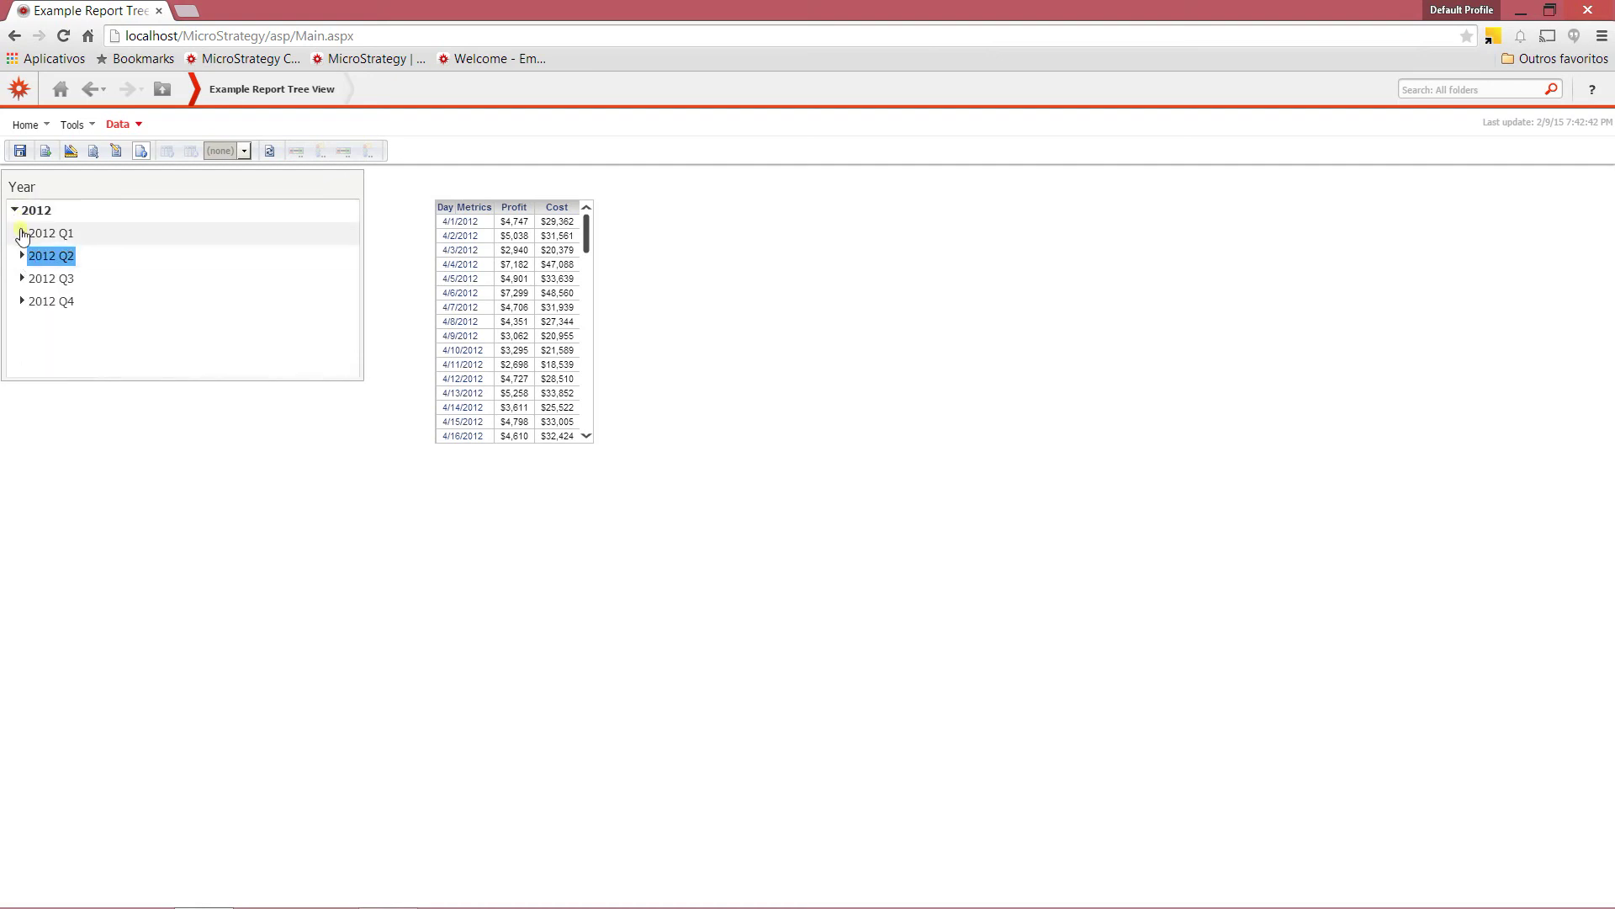
{"action": "left_click", "coordinate": [21, 235]}
{"action": "left_click", "coordinate": [21, 235]}
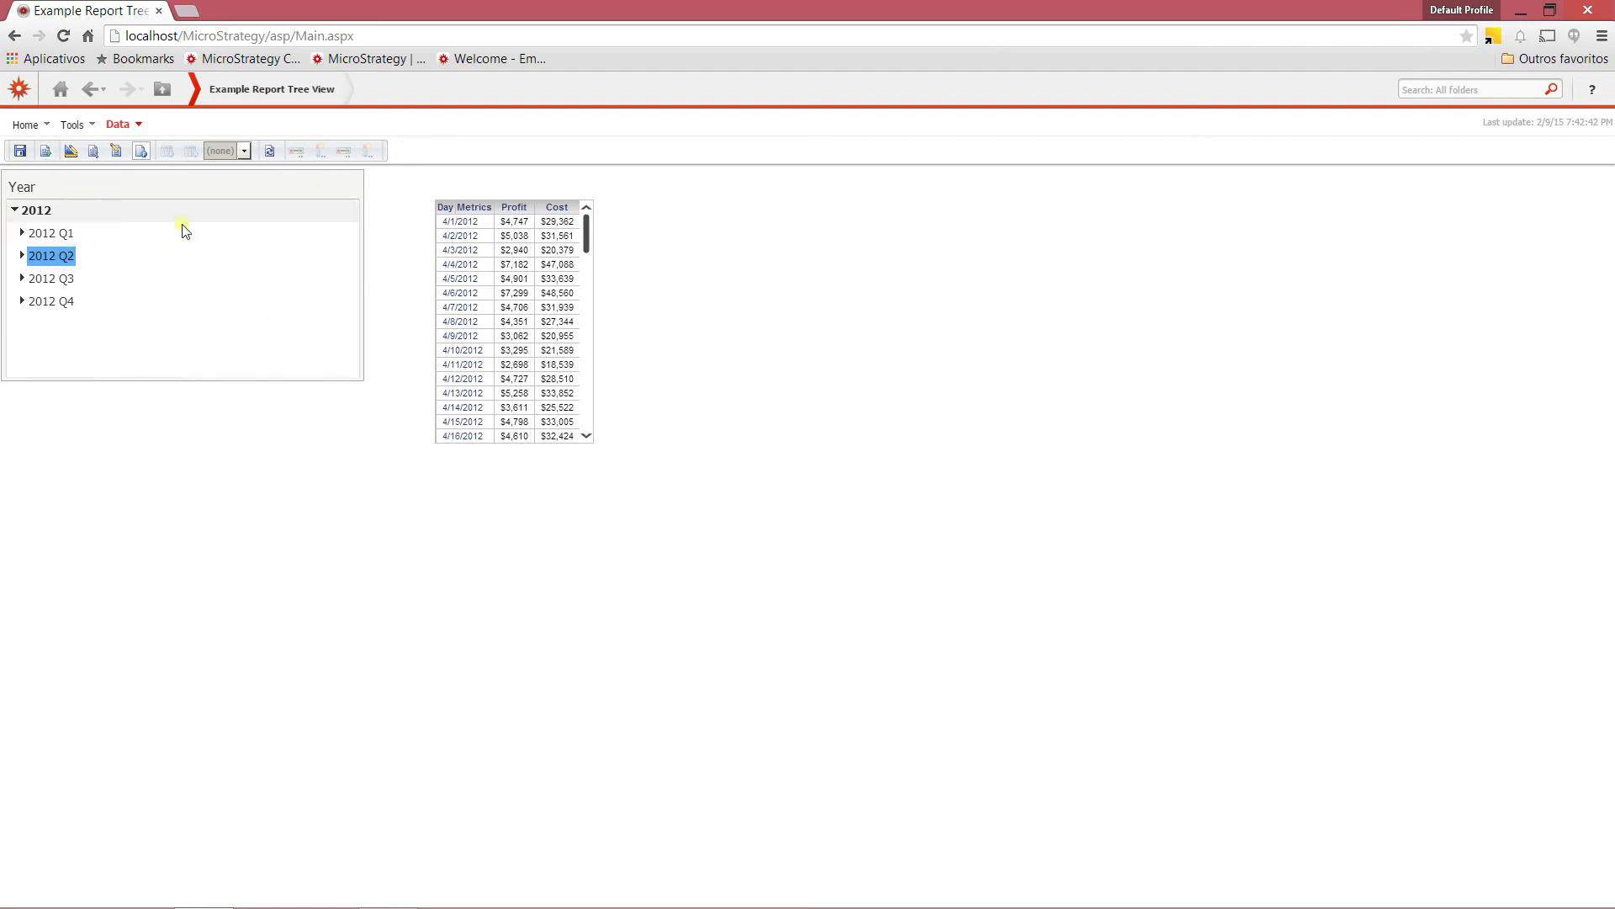
{"action": "mouse_move", "coordinate": [467, 223]}
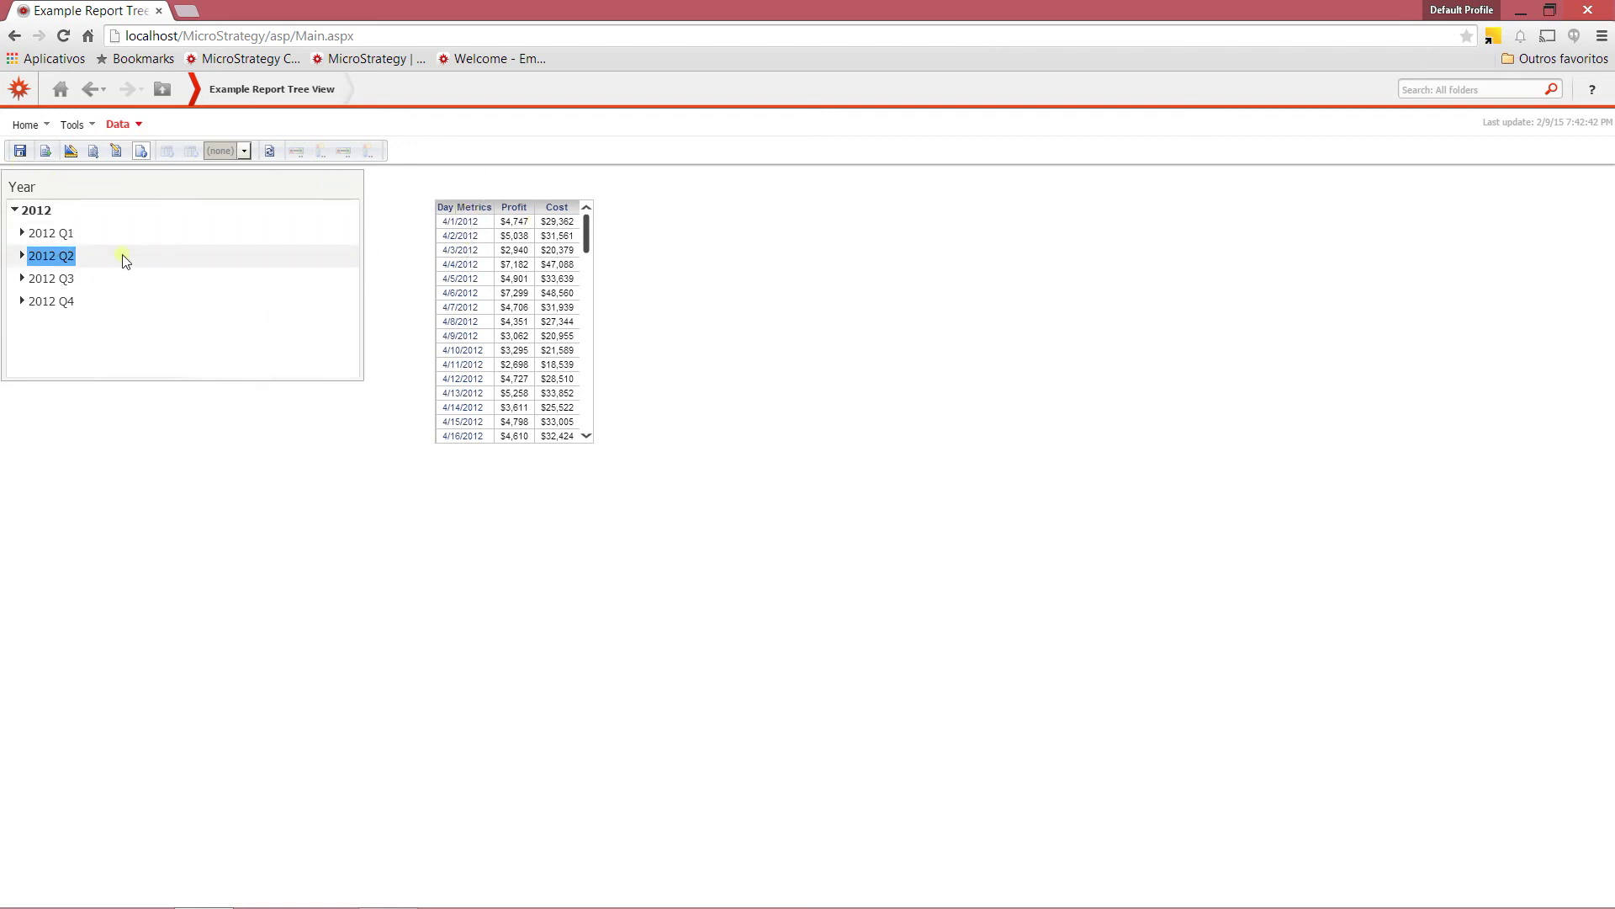